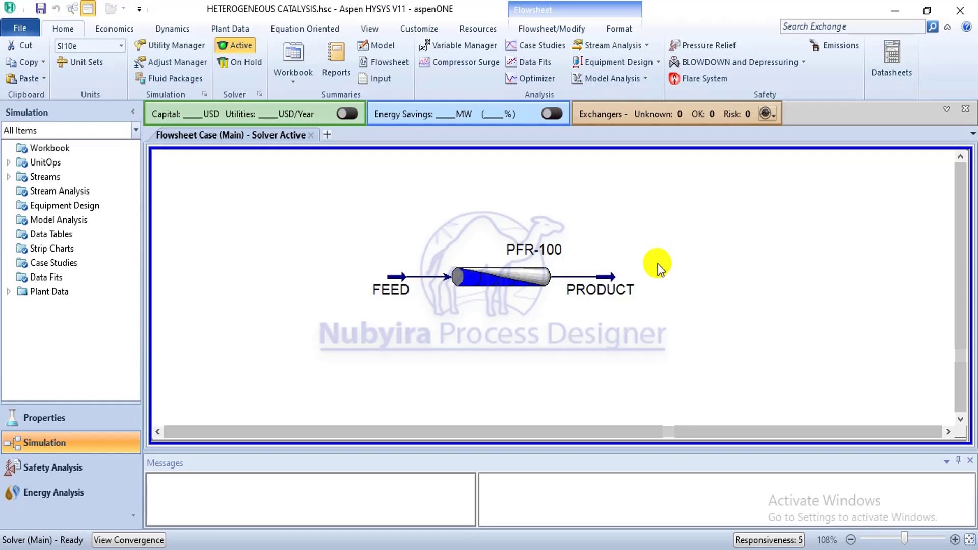
# Open the plug flow reactor PFR-100 from the flowsheet and review its reaction settings and stream conditions
pyautogui.click(526, 275)
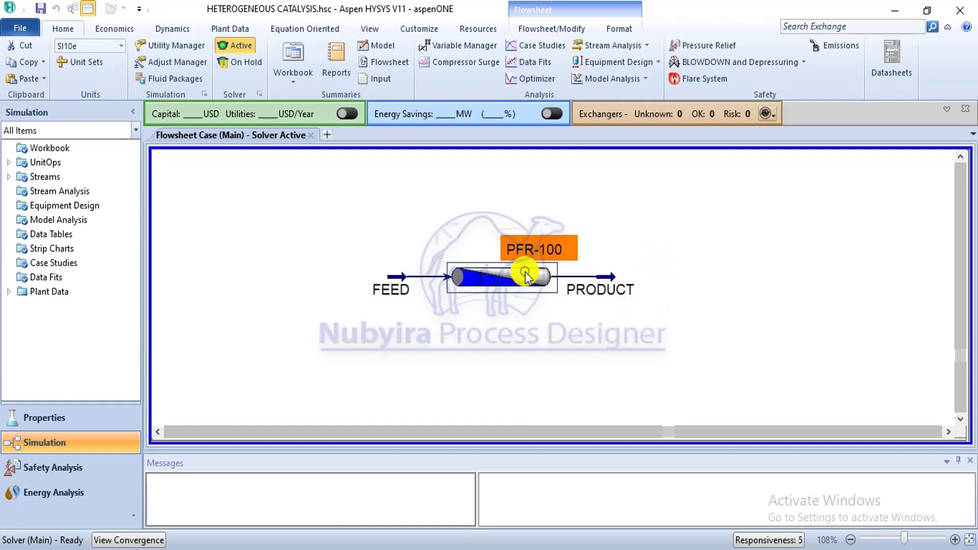
pyautogui.doubleClick(526, 275)
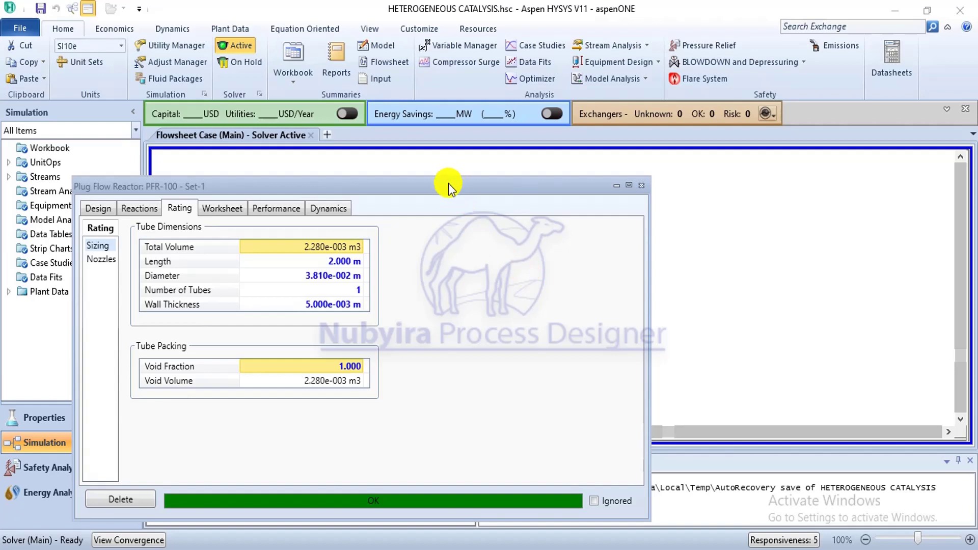
pyautogui.moveTo(448, 183); pyautogui.dragTo(509, 103)
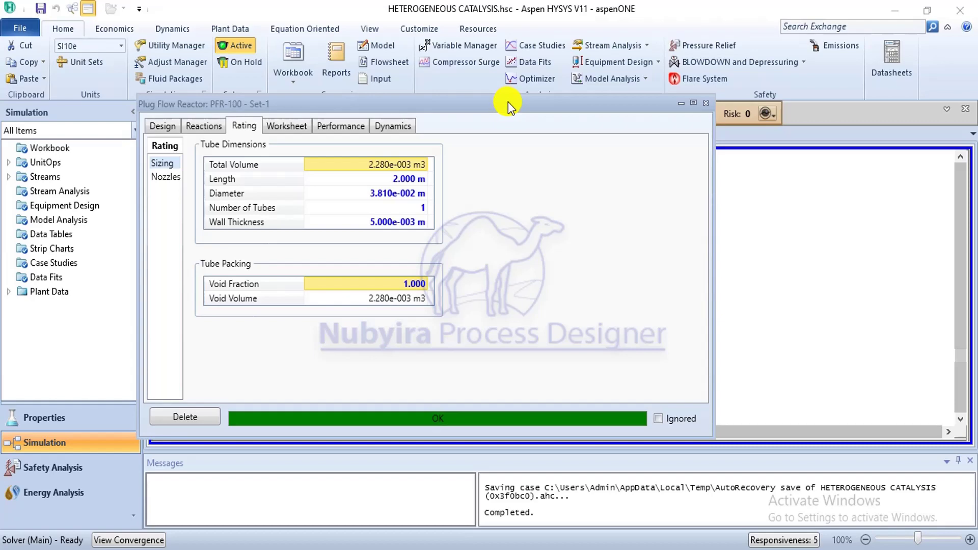
pyautogui.click(203, 124)
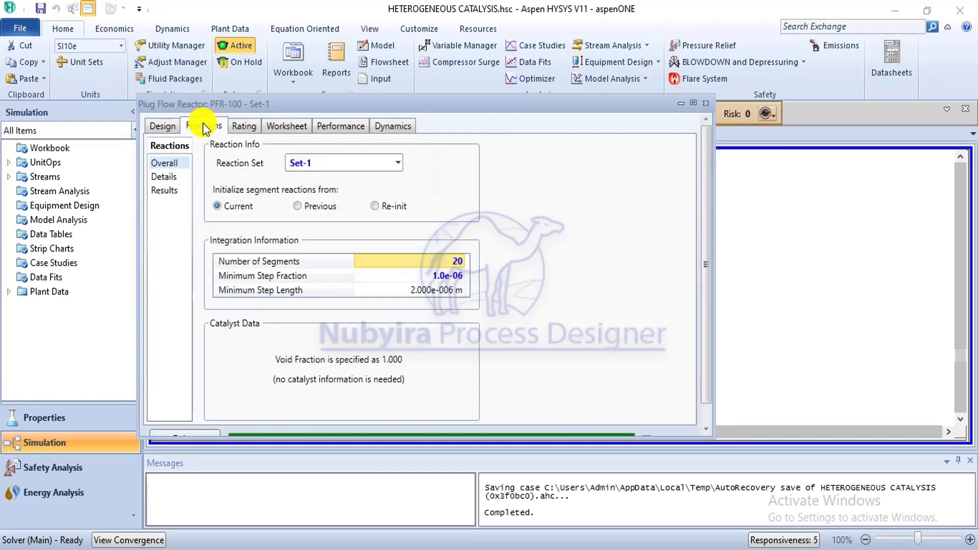
pyautogui.click(275, 126)
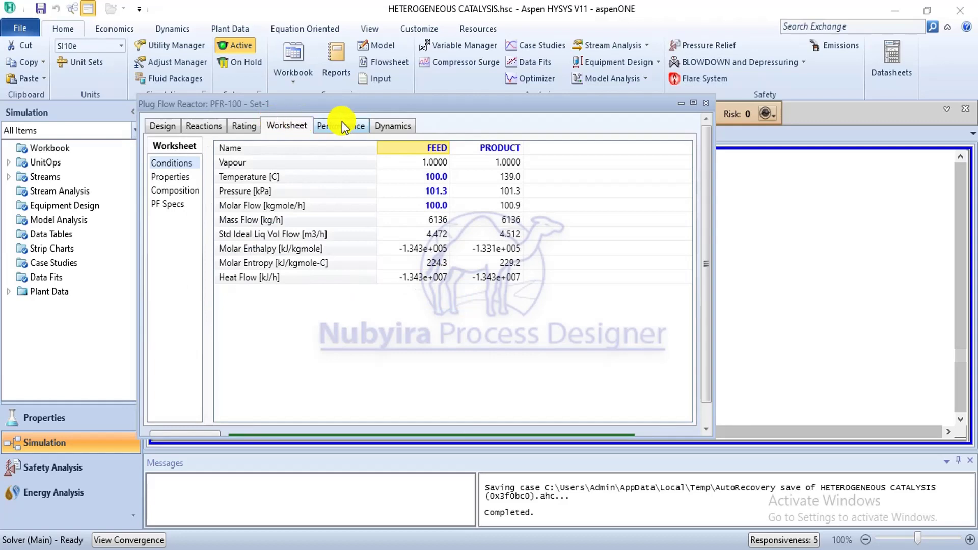
# Enter a tube packing void fraction of 1, and check the reactor's catalyst data and pressure drop parameters
pyautogui.click(238, 127)
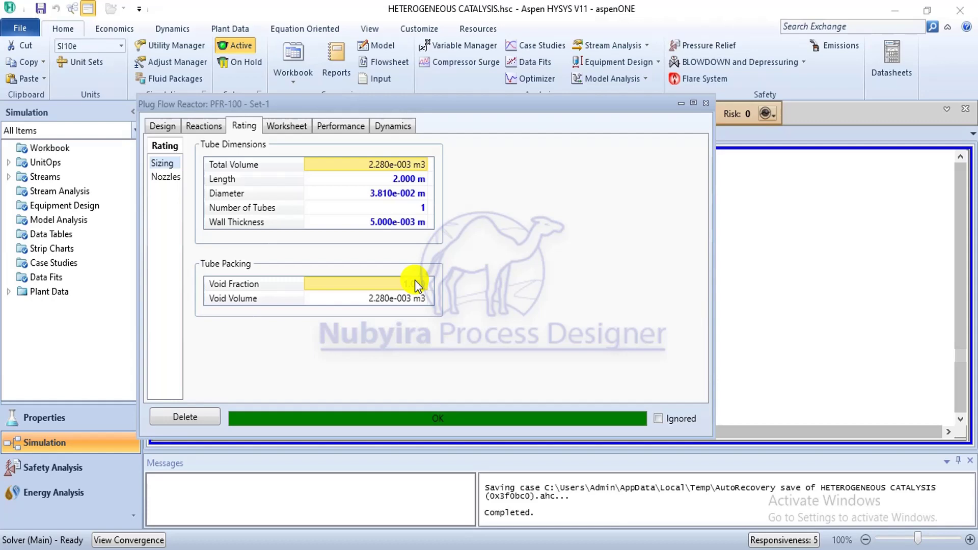
pyautogui.write('1')
pyautogui.press('Return')
pyautogui.click(197, 128)
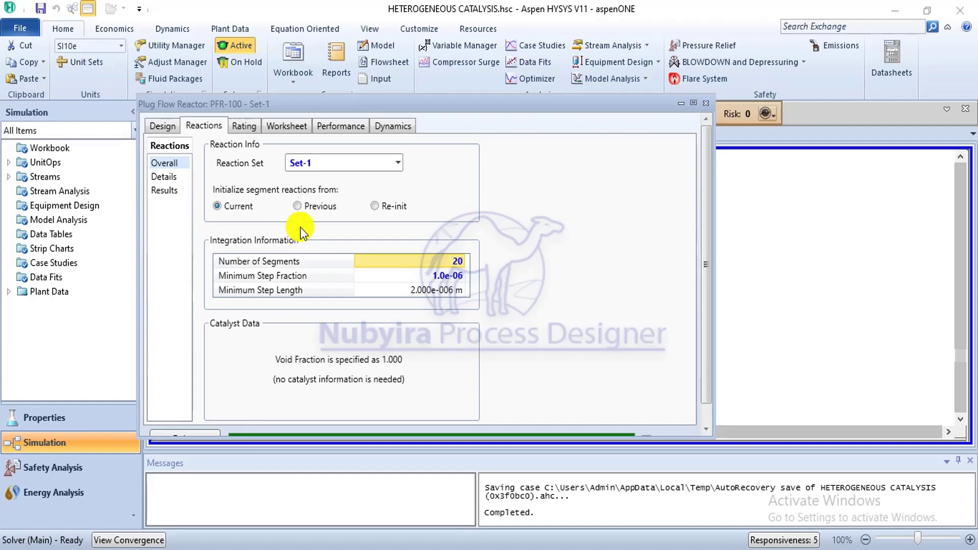
pyautogui.click(166, 125)
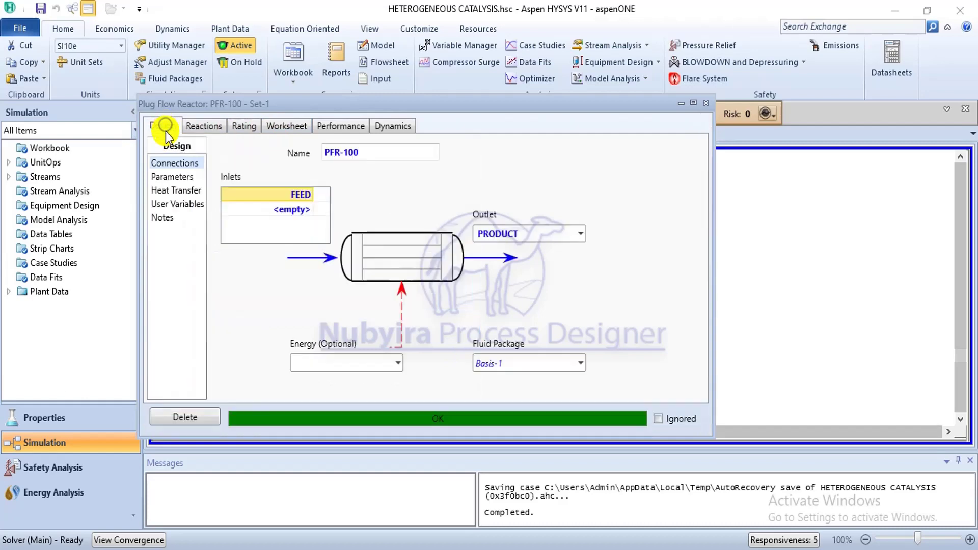
pyautogui.click(171, 179)
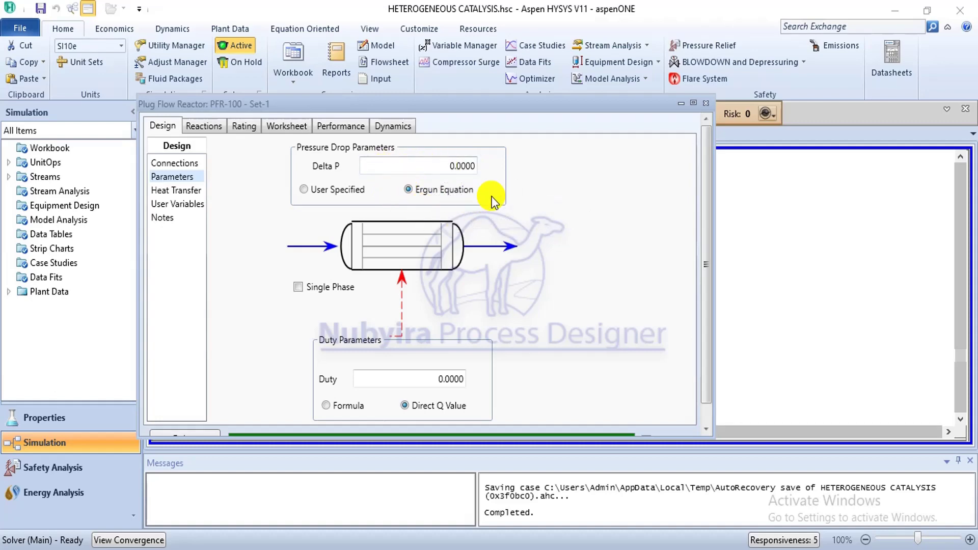
pyautogui.click(204, 125)
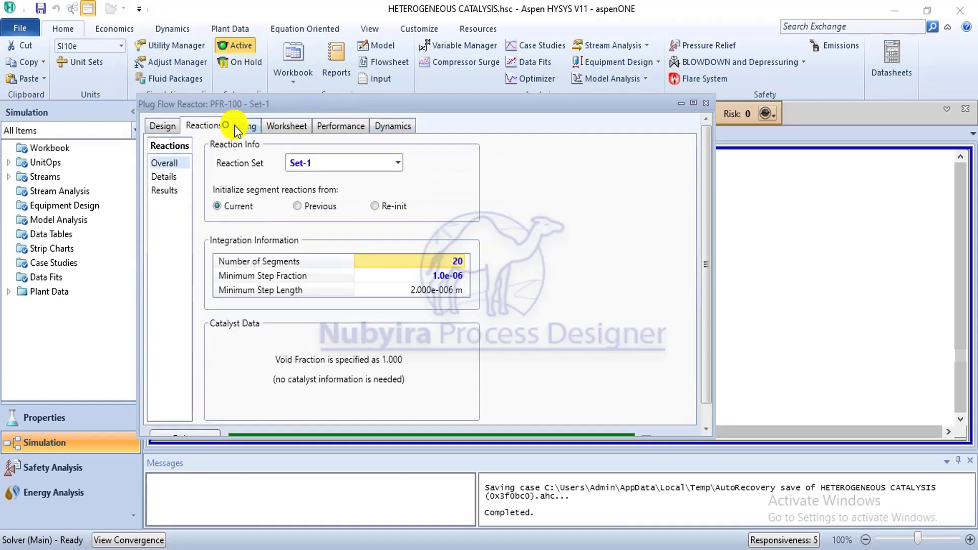
# Set the reactor's tube packing void fraction to 0.4 and close its property window
pyautogui.click(246, 126)
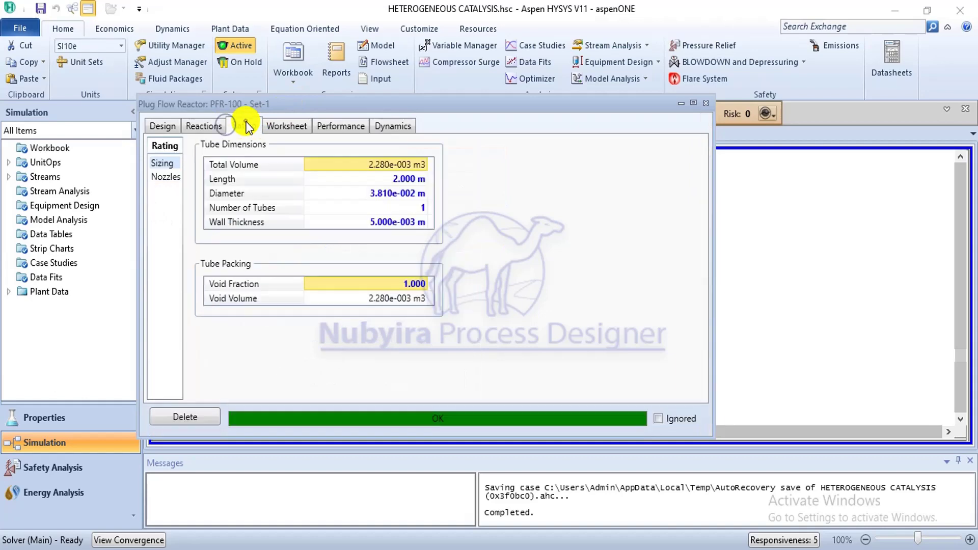
pyautogui.click(412, 286)
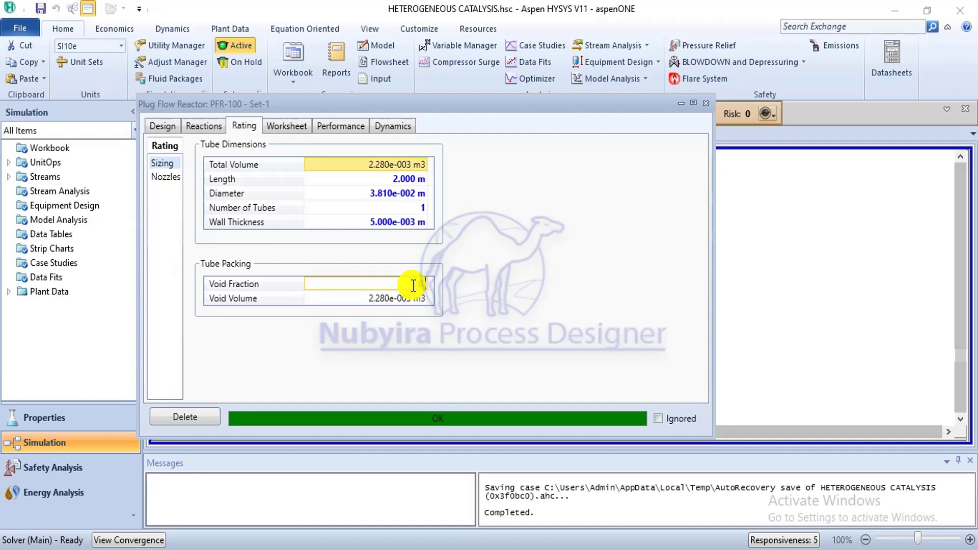
pyautogui.write('0.4')
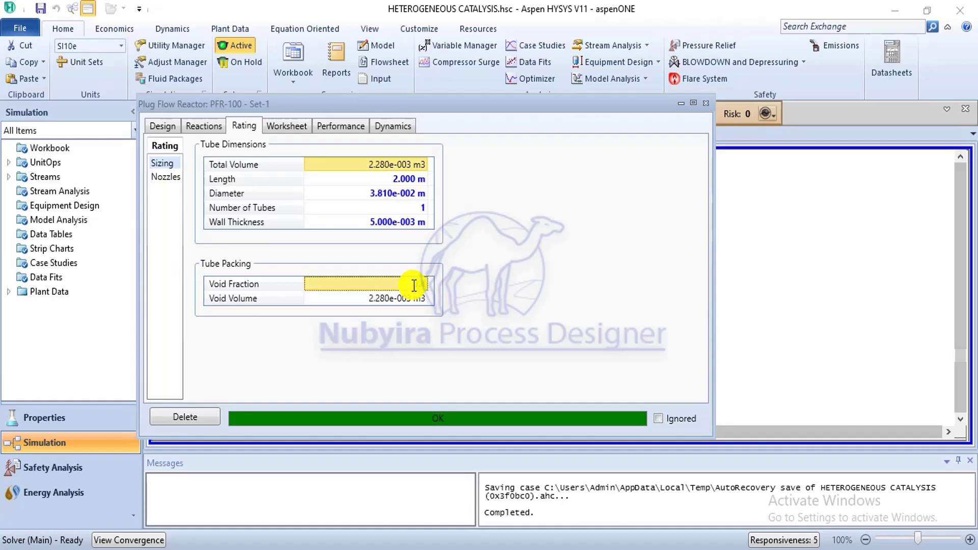
pyautogui.press('Return')
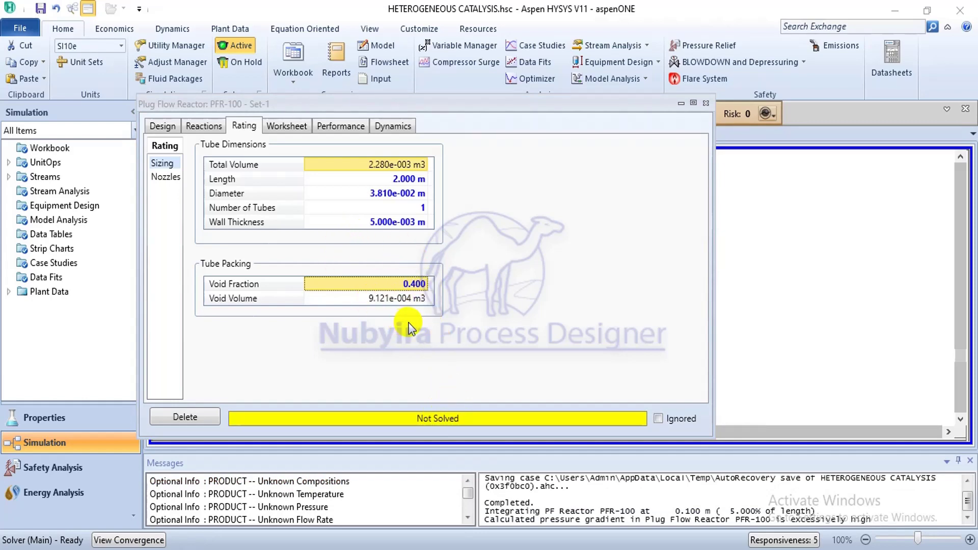
pyautogui.click(705, 104)
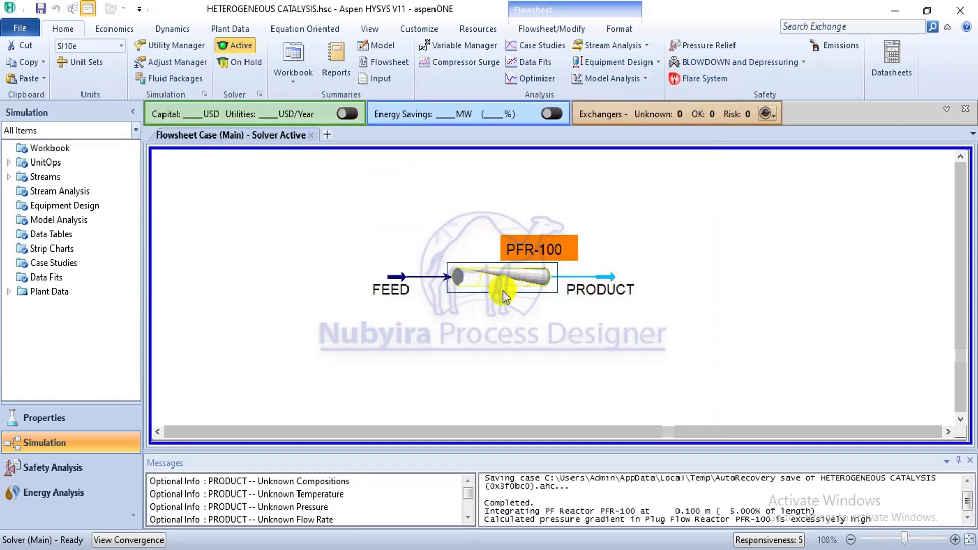
# Reopen PFR-100, switch its pressure drop method from Ergun Equation to User Specified, and set Delta P to 0 kPa
pyautogui.doubleClick(549, 279)
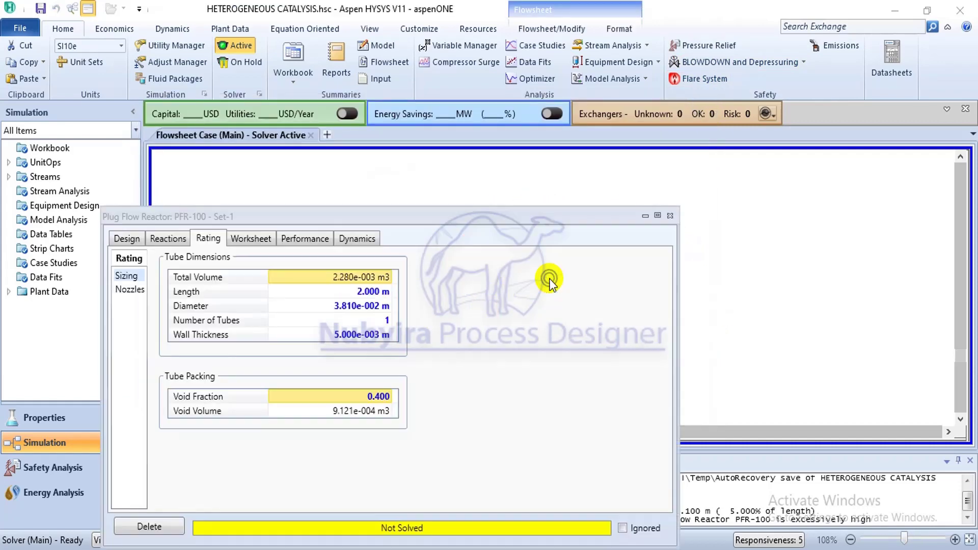
pyautogui.moveTo(417, 218); pyautogui.dragTo(449, 93)
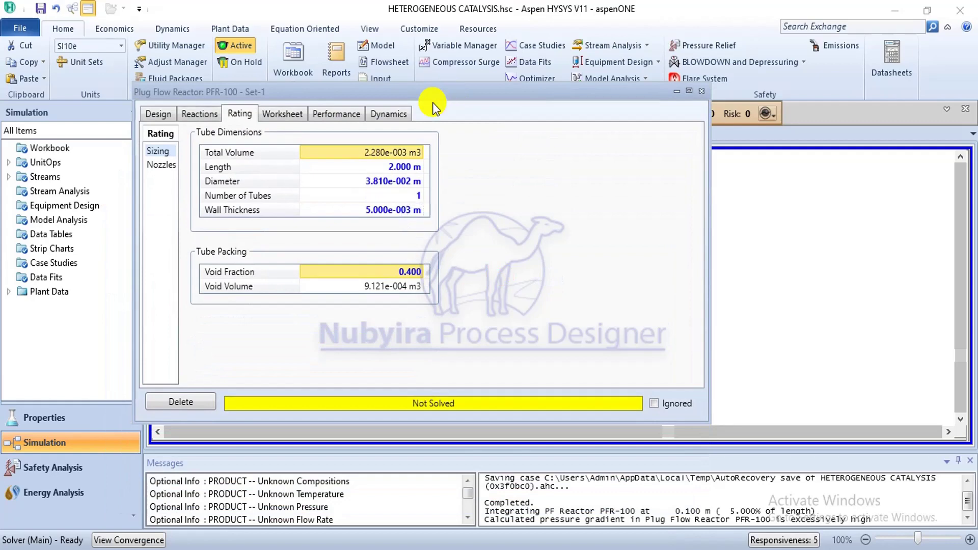
pyautogui.click(168, 114)
pyautogui.click(168, 164)
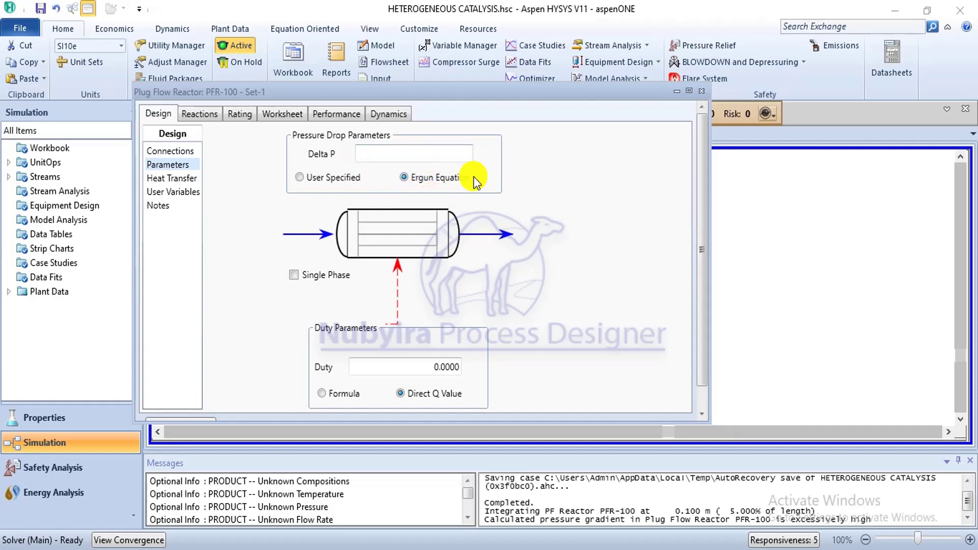
pyautogui.click(238, 115)
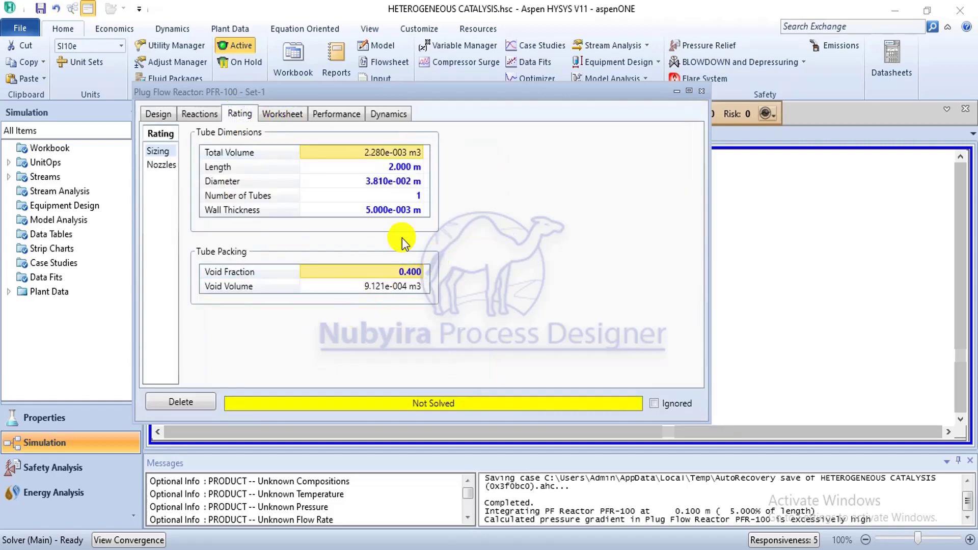
pyautogui.click(158, 114)
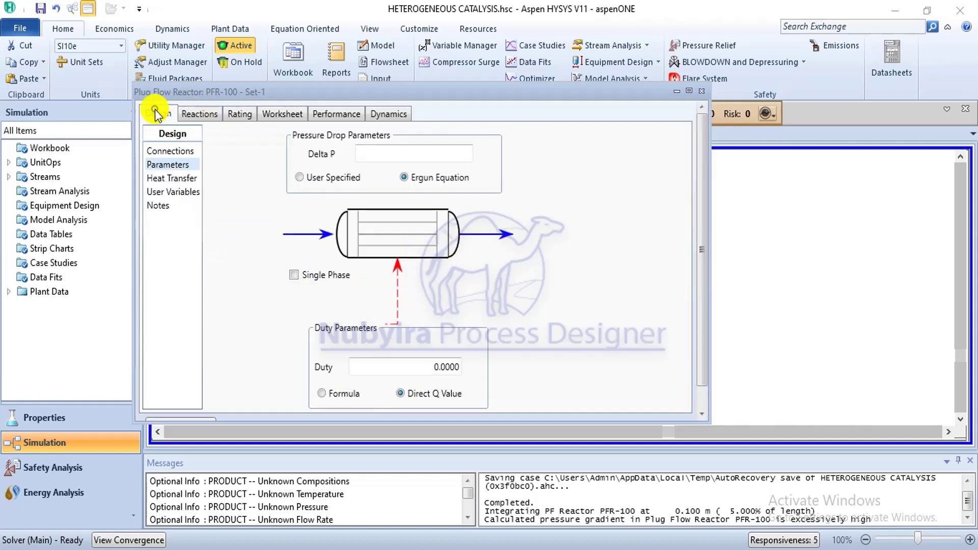
pyautogui.click(297, 182)
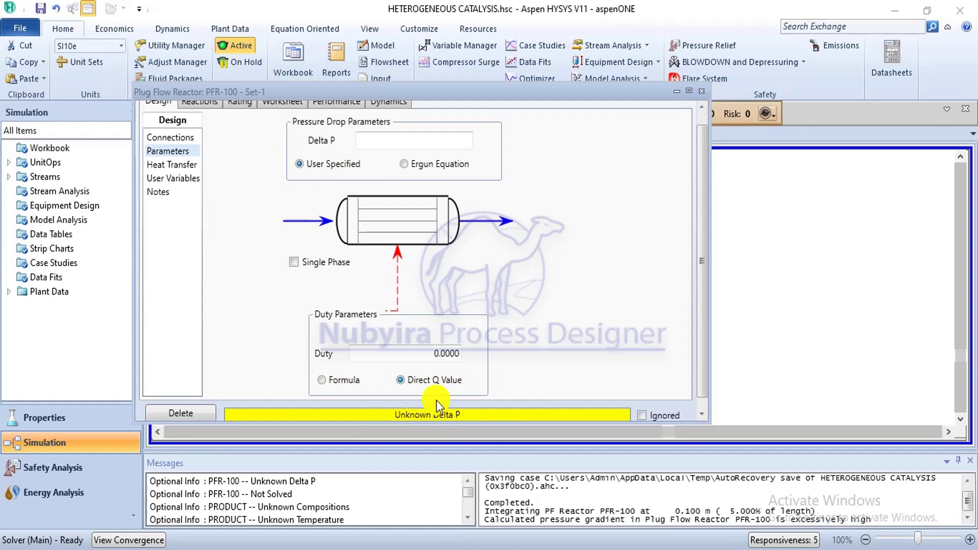
pyautogui.click(386, 145)
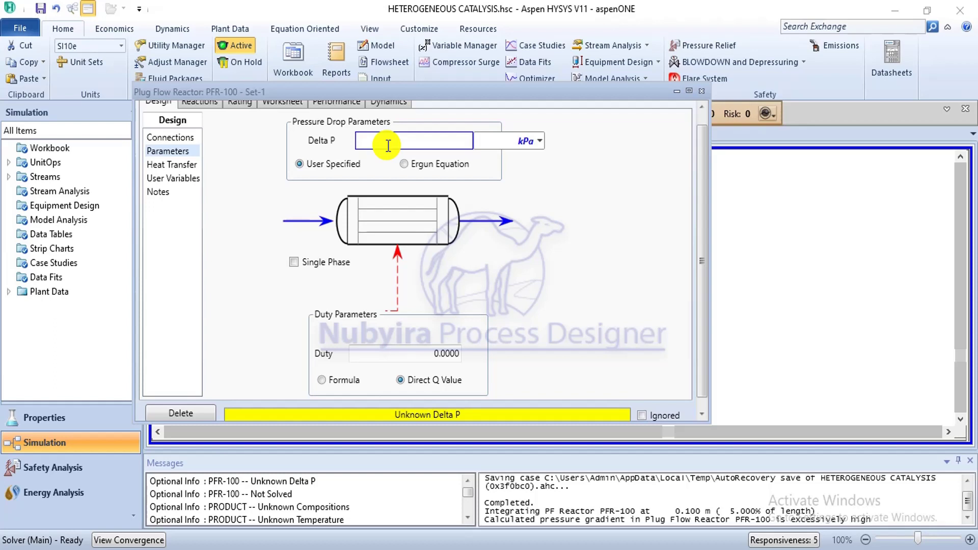
pyautogui.write('0')
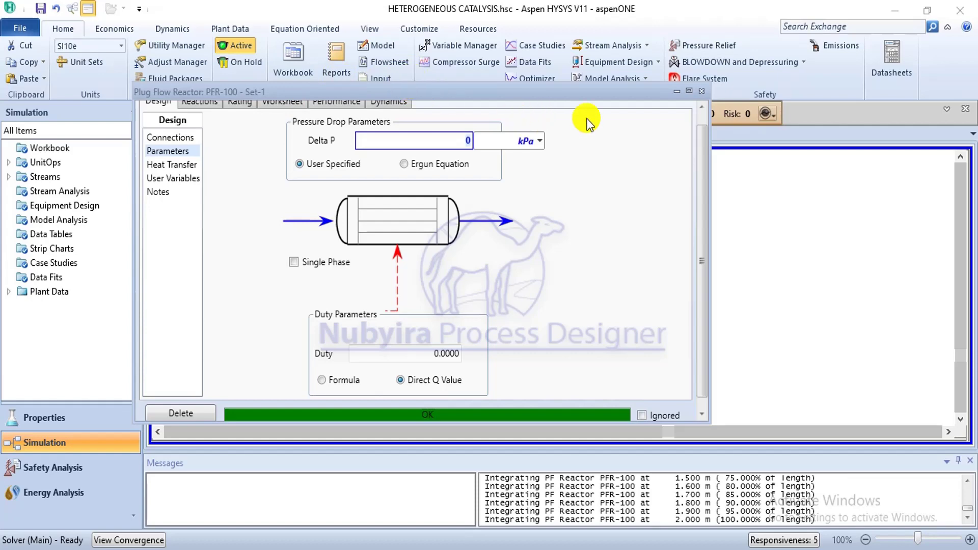
pyautogui.click(703, 120)
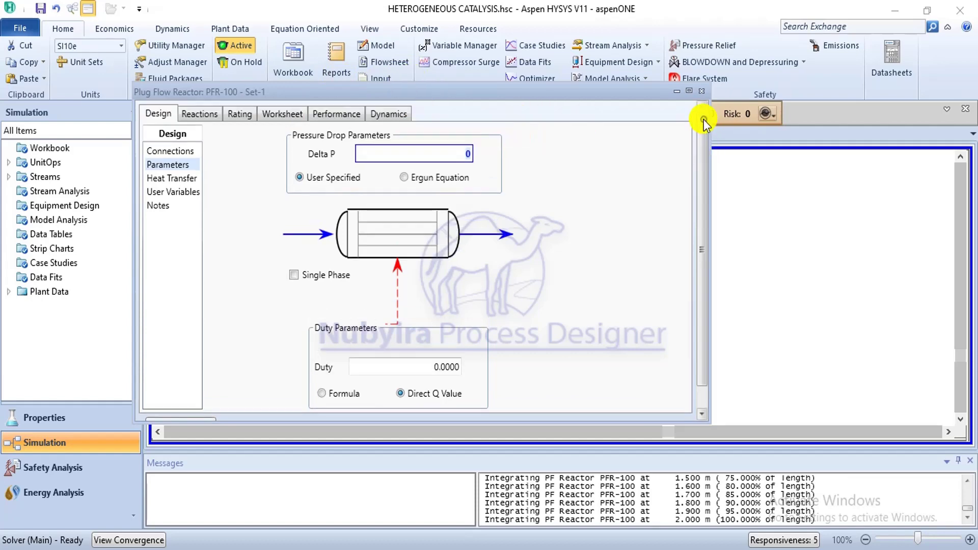
# Set the reactor's tube packing void fraction to 0.2 in the sizing data
pyautogui.click(278, 114)
pyautogui.click(244, 114)
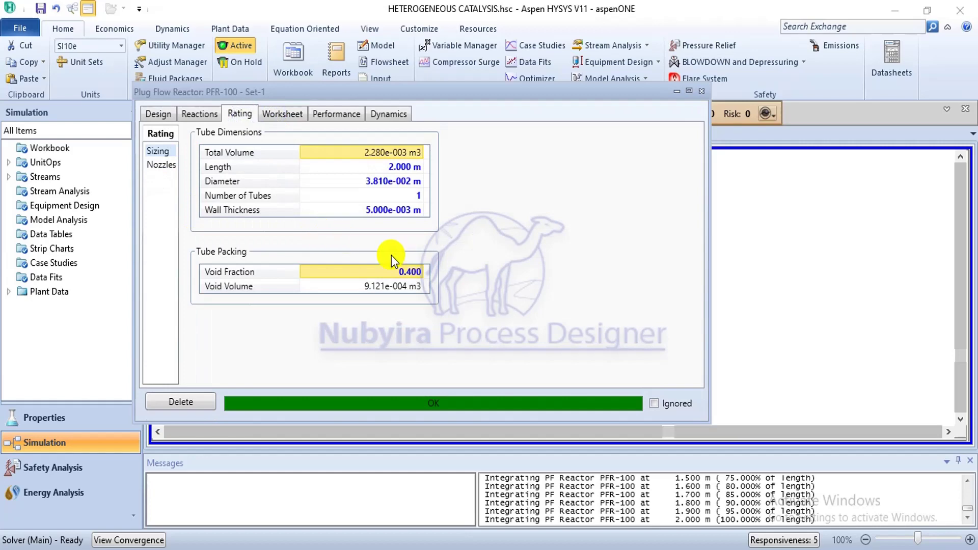
pyautogui.click(420, 270)
pyautogui.press('BackSpace')
pyautogui.write('.2')
pyautogui.press('Return')
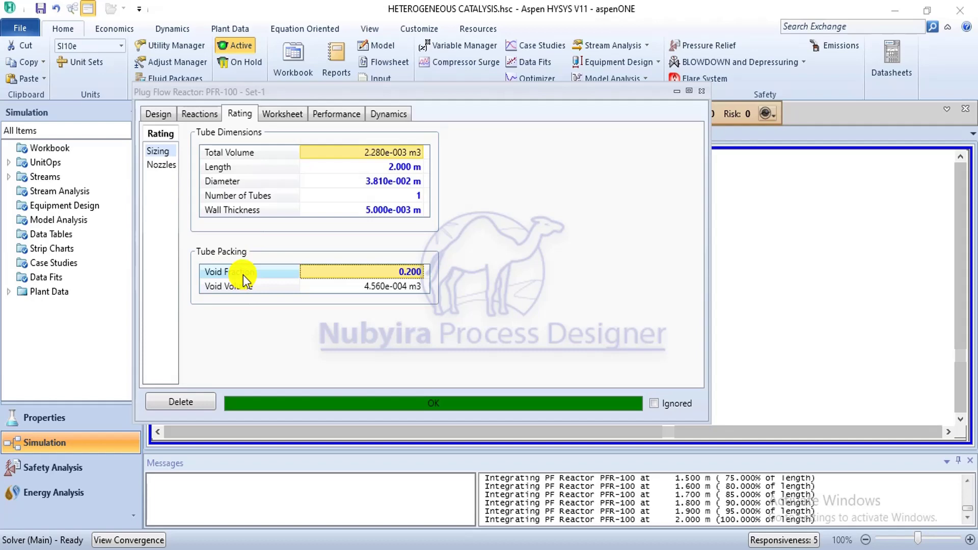
# Check the reactor's pressure drop parameters and sizing, and try the Ergun Equation as the pressure drop method
pyautogui.click(158, 114)
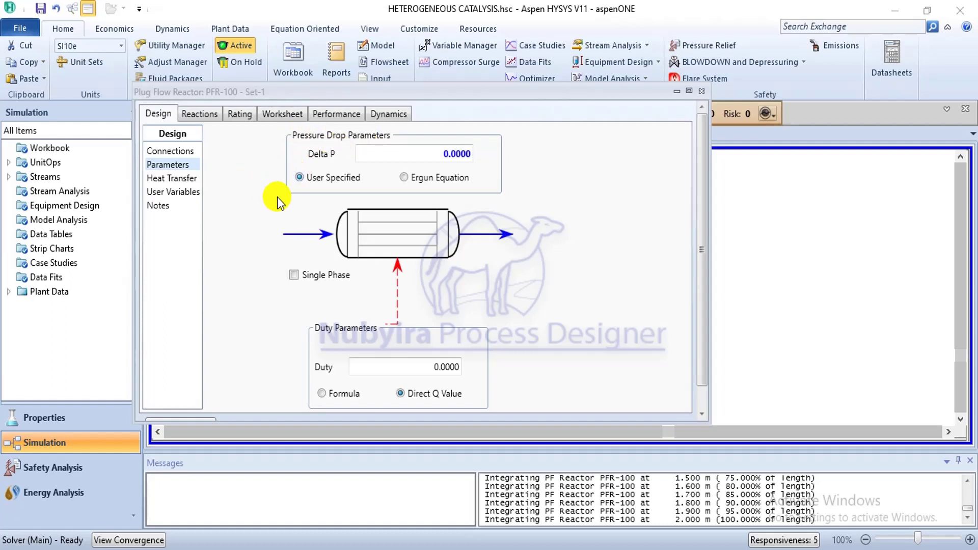
pyautogui.click(297, 176)
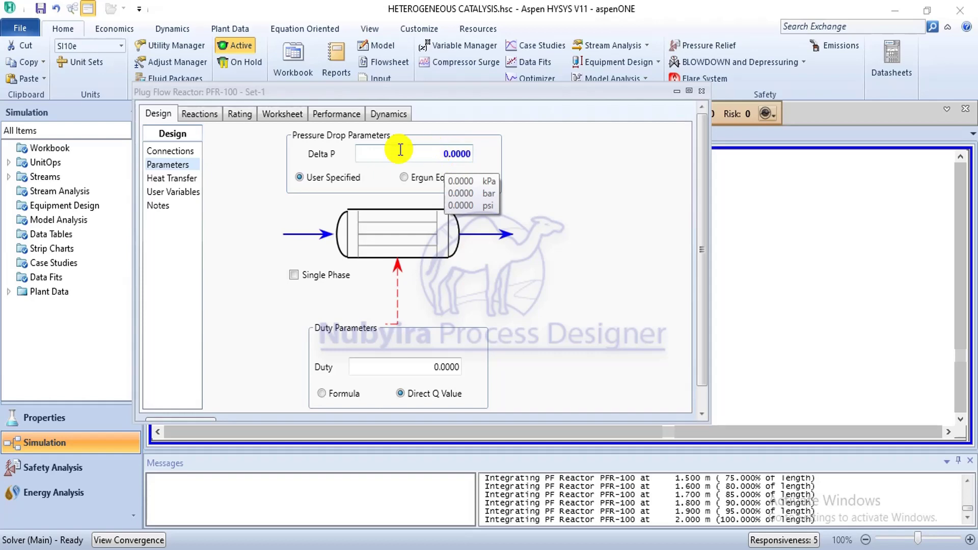
pyautogui.click(238, 114)
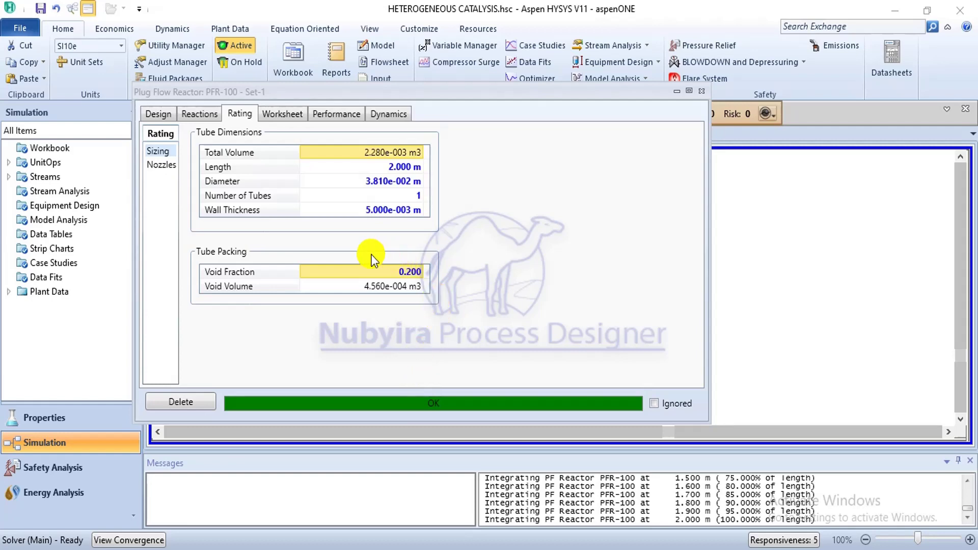
pyautogui.click(158, 117)
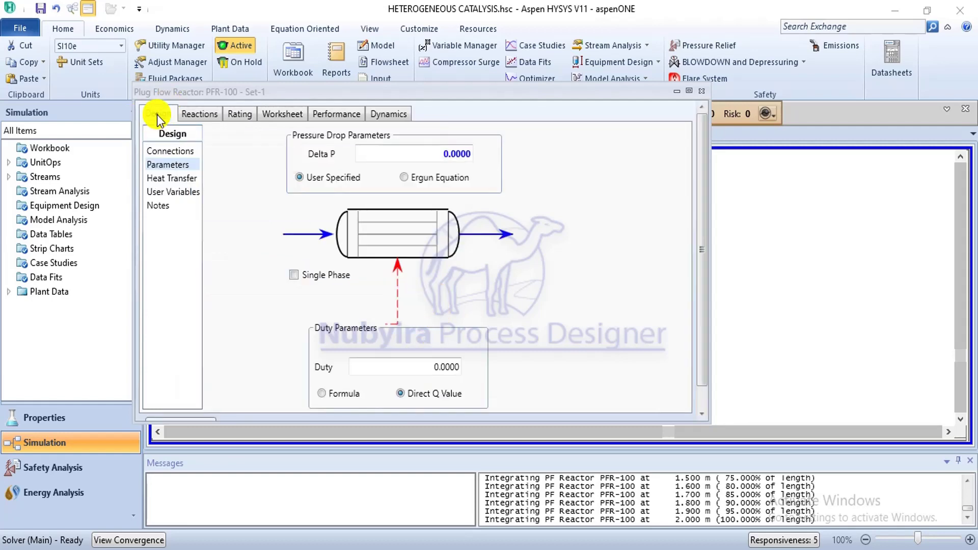
pyautogui.click(404, 177)
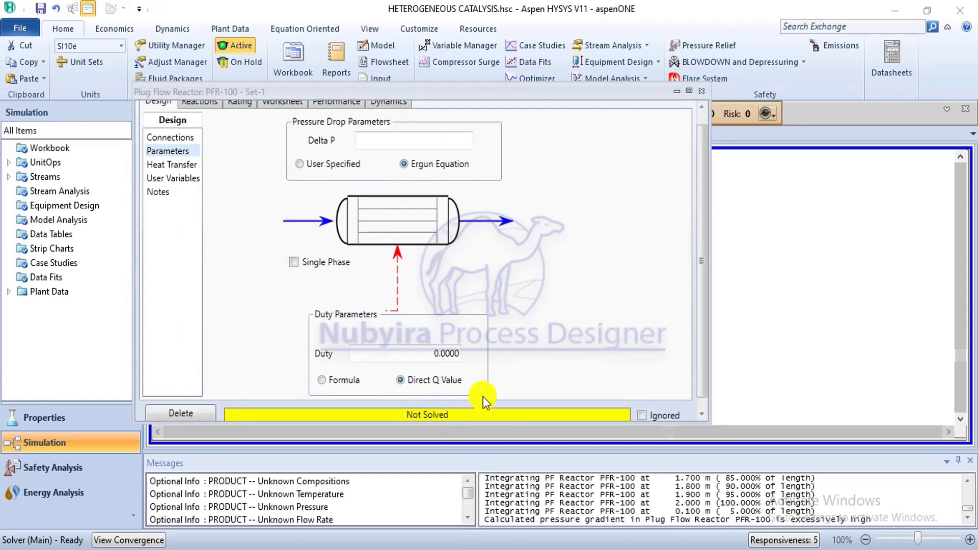
# Return the pressure drop method to User Specified with a Delta P of 0 kPa, and go back to the tube sizing data
pyautogui.click(297, 164)
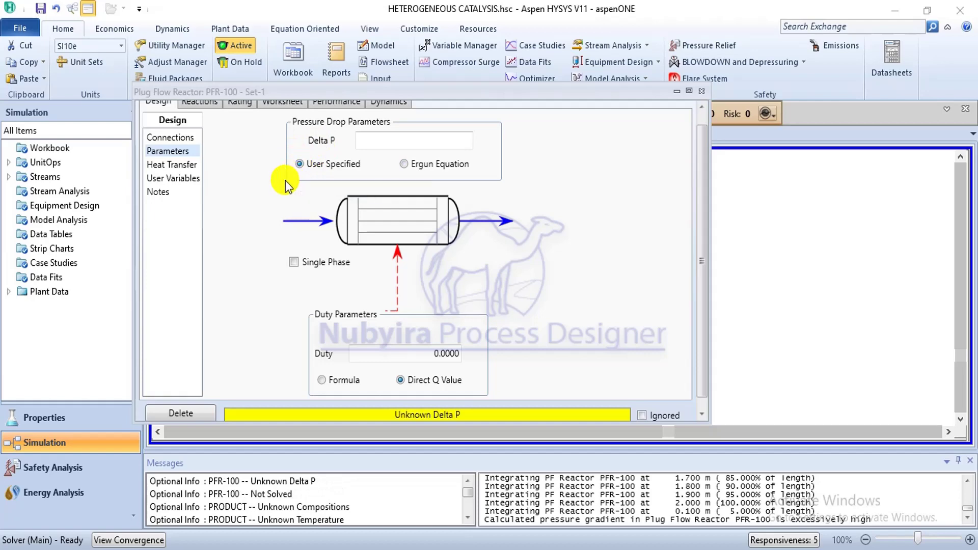
pyautogui.click(364, 138)
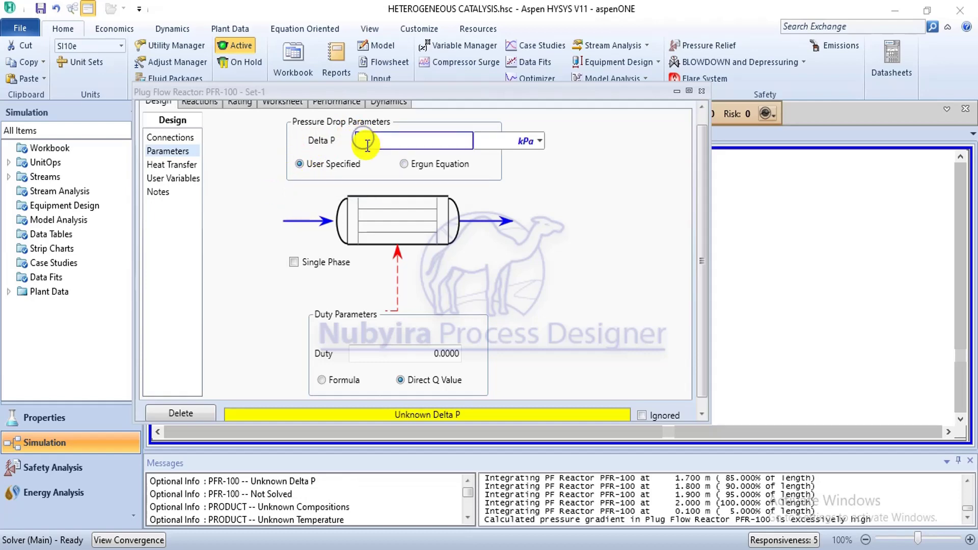
pyautogui.press('Return')
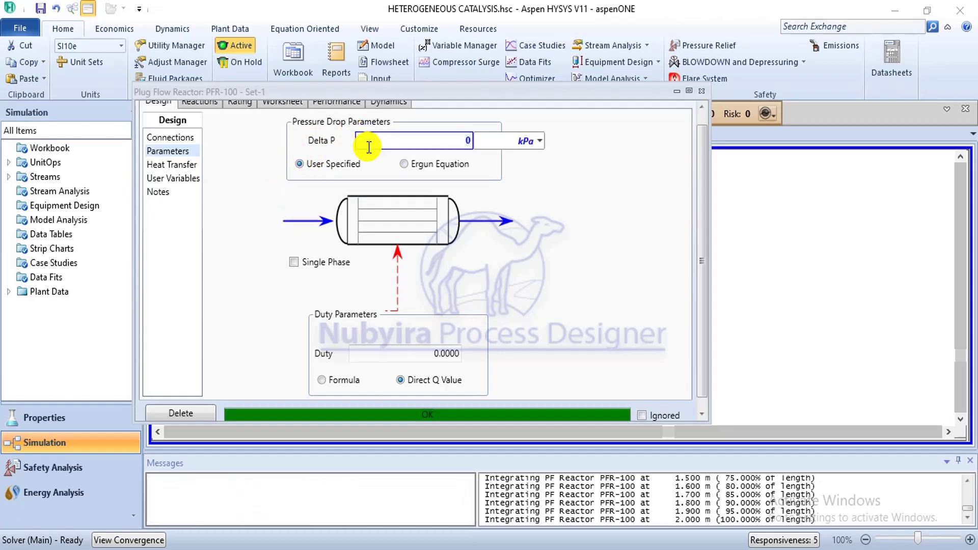
pyautogui.click(241, 105)
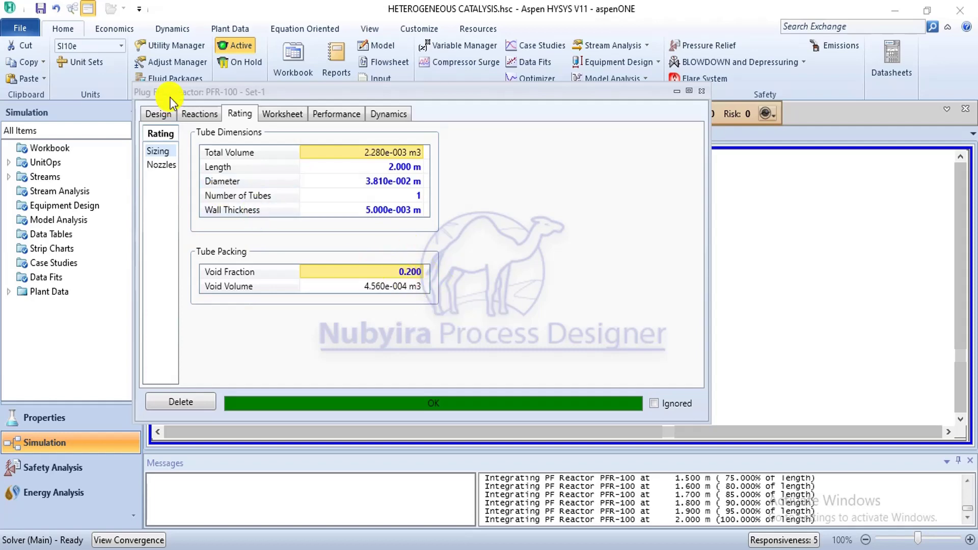
# Review PFR-100's reaction and catalyst data, tube sizing, stream conditions, and the feed and product compositions
pyautogui.click(196, 116)
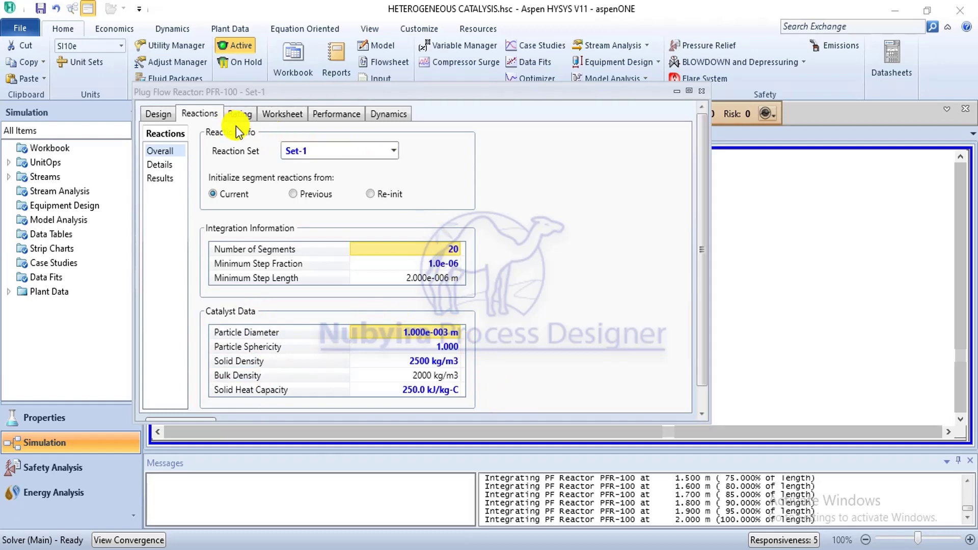
pyautogui.click(277, 113)
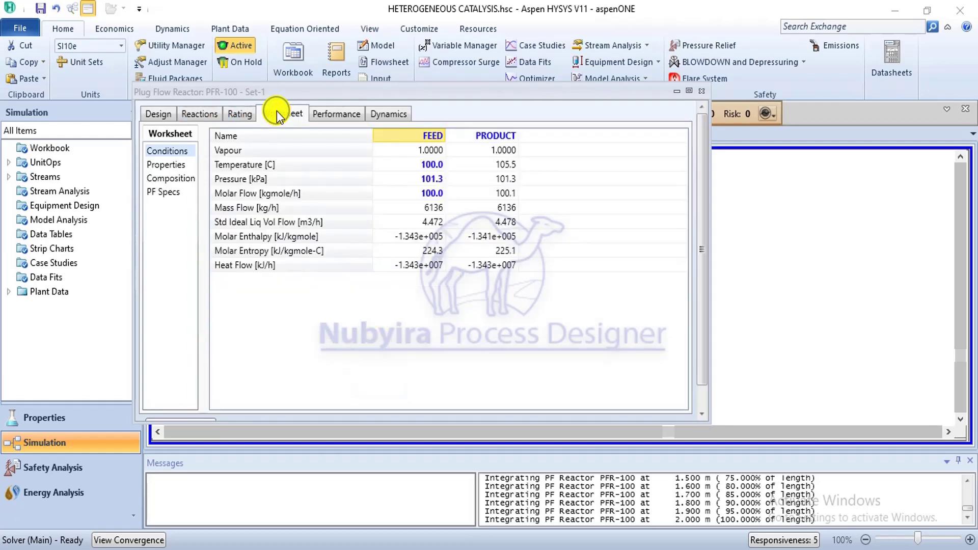
pyautogui.click(237, 115)
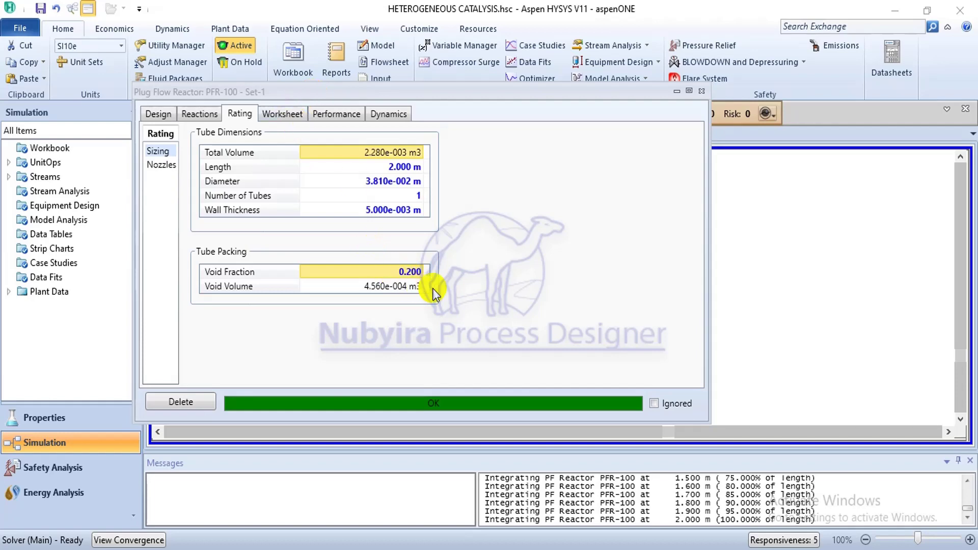
pyautogui.click(289, 119)
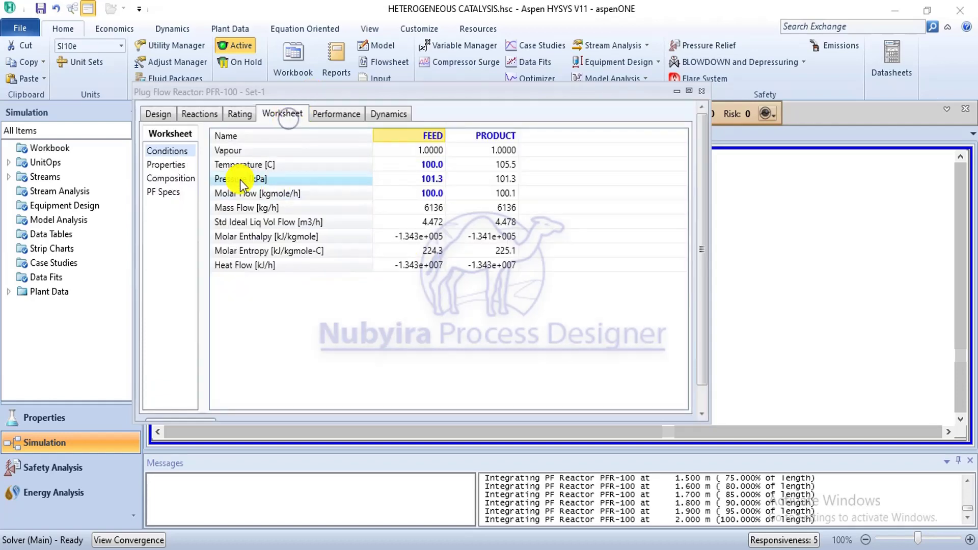
pyautogui.click(186, 180)
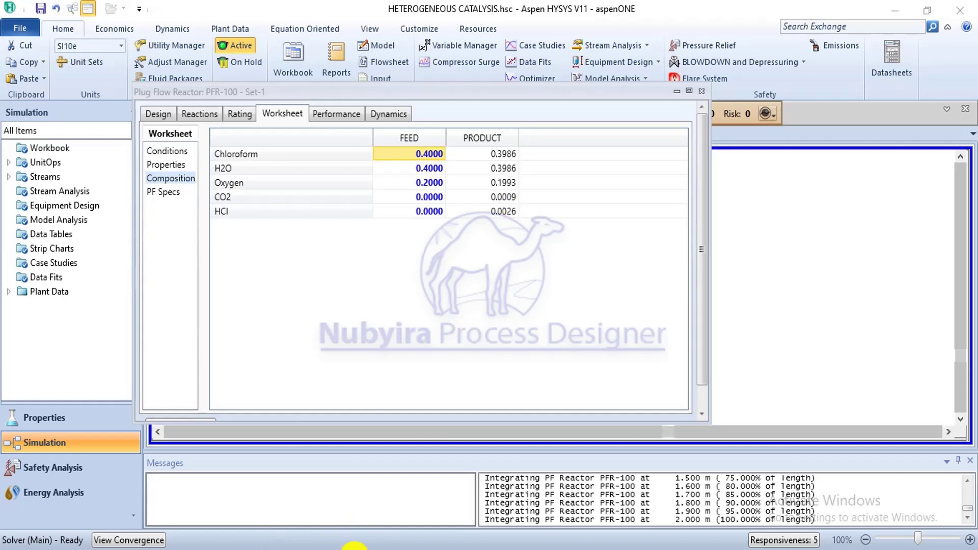
# Open the saved HETEROGENEOUS CATALYSIS.hsc case from File Explorer and open its PFR-100 reactor
pyautogui.press('super+e')
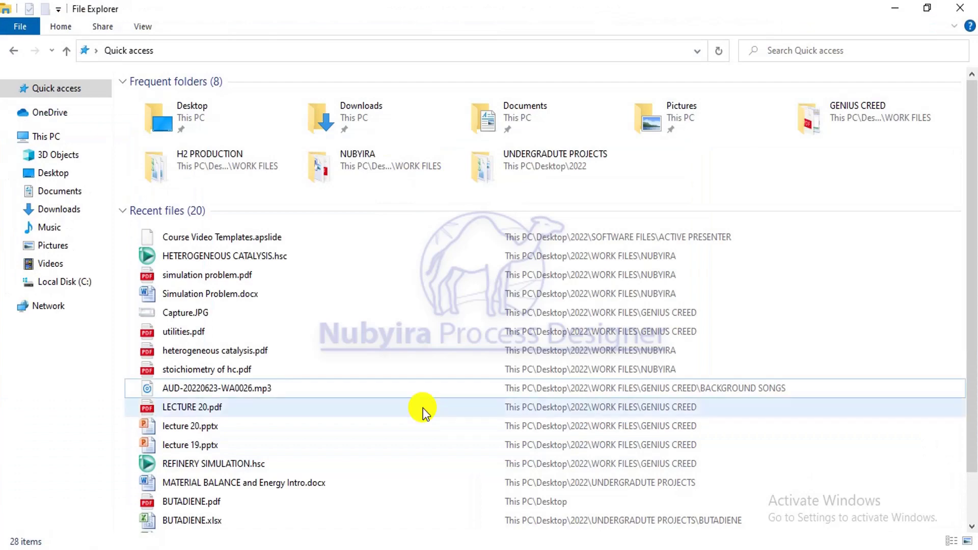
pyautogui.doubleClick(323, 257)
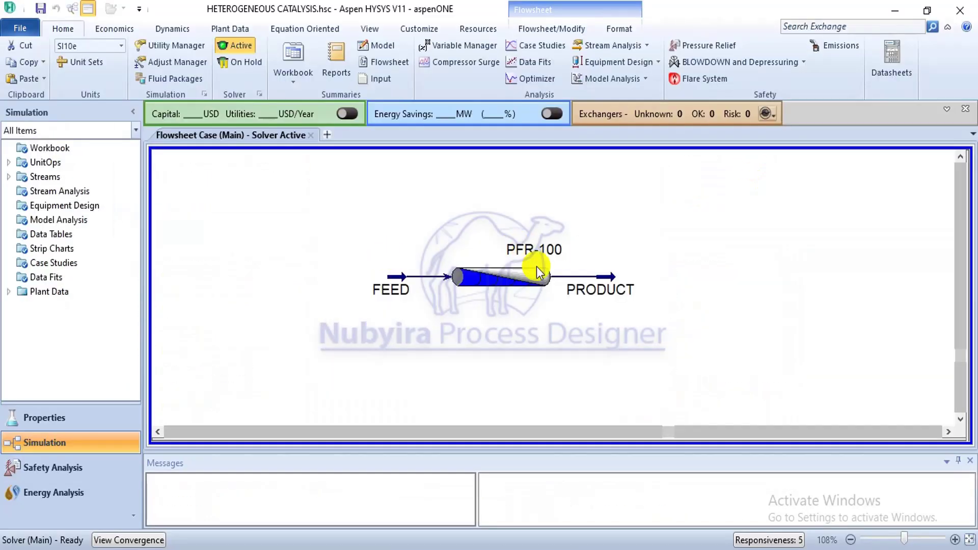
pyautogui.click(508, 278)
pyautogui.doubleClick(508, 278)
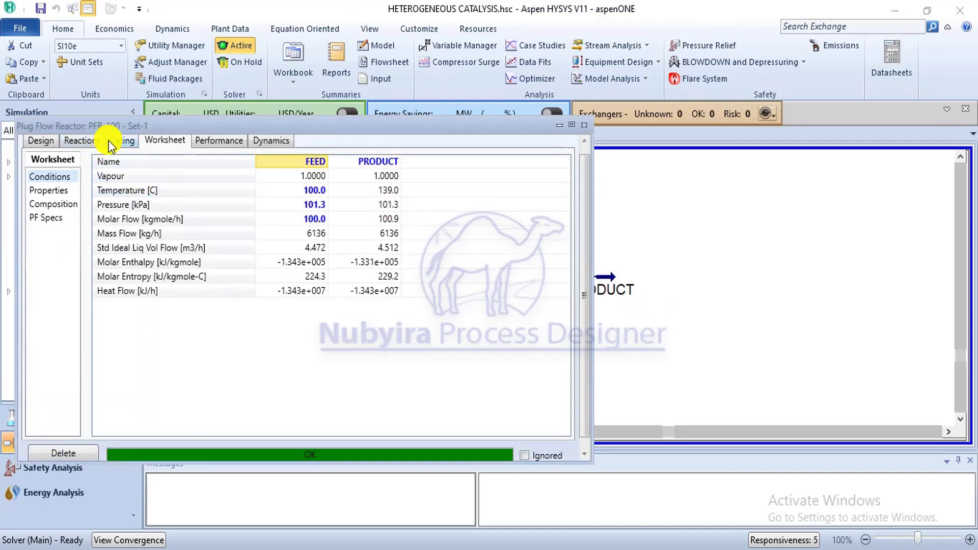
# Examine the saved case's tube packing void fraction, stream conditions and composition, and close the reactor window
pyautogui.click(108, 142)
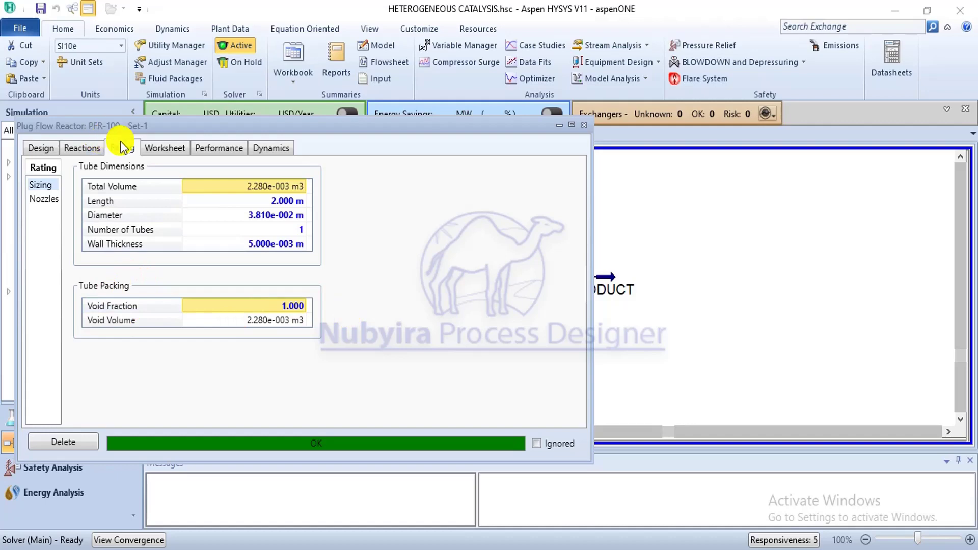
pyautogui.click(168, 151)
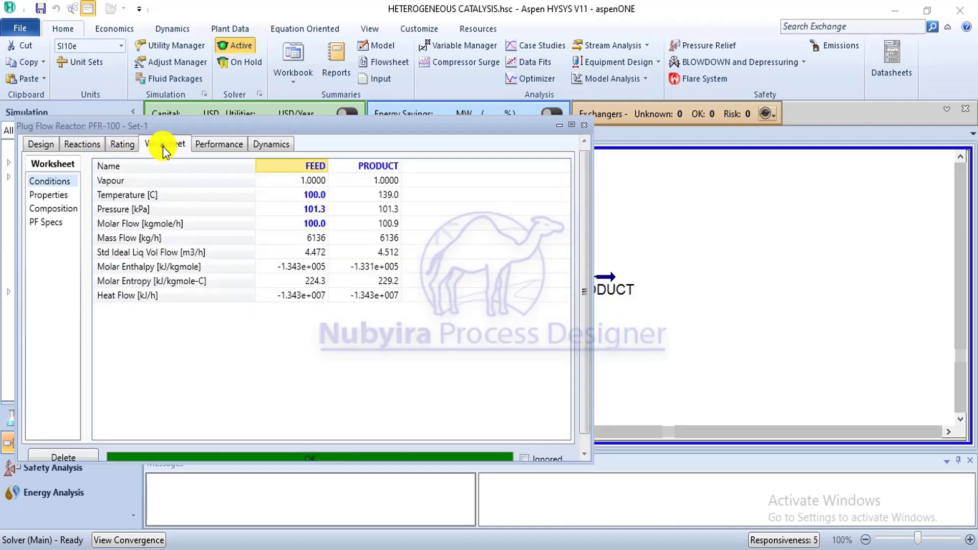
pyautogui.click(64, 209)
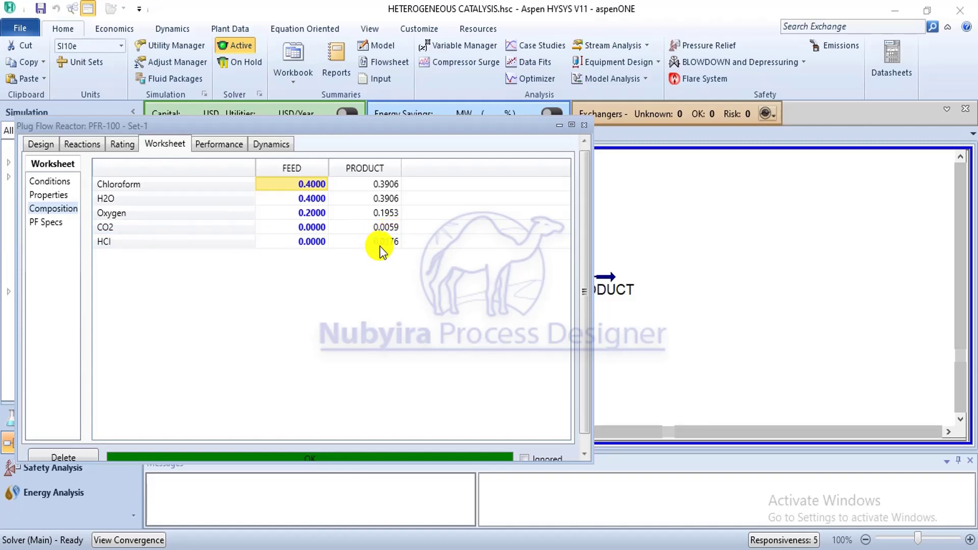
pyautogui.click(584, 126)
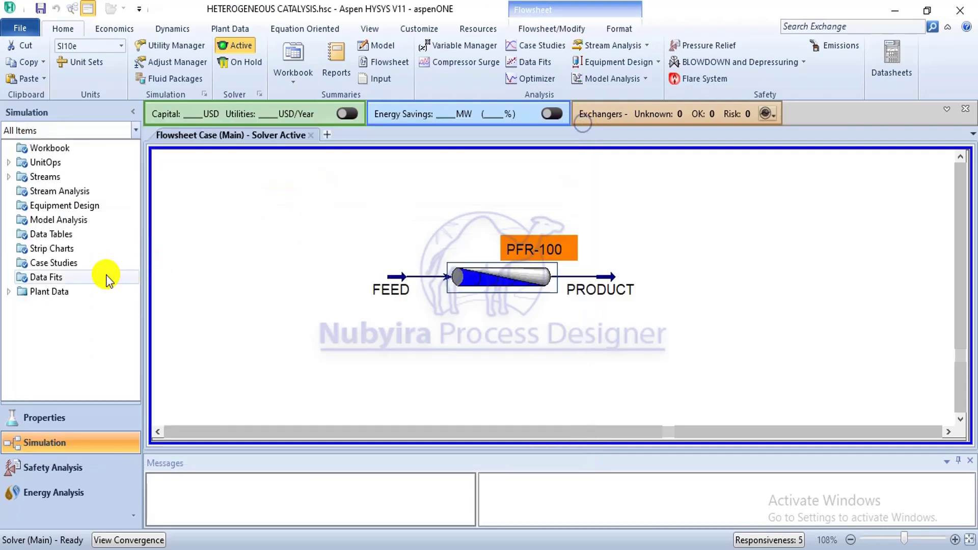
# Review the reaction rate and stoichiometry of Rxn-1 in the properties environment, and return to the simulation flowsheet
pyautogui.click(40, 423)
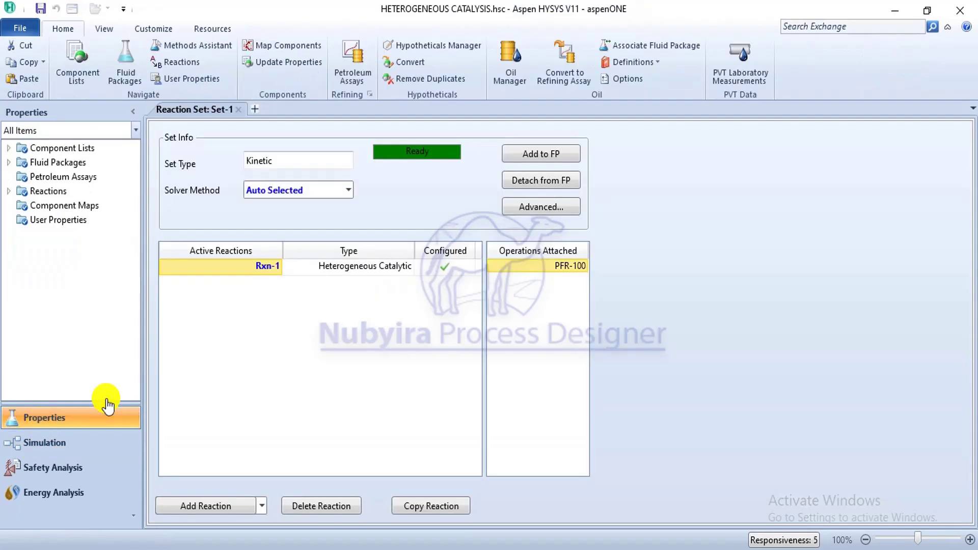
pyautogui.click(266, 268)
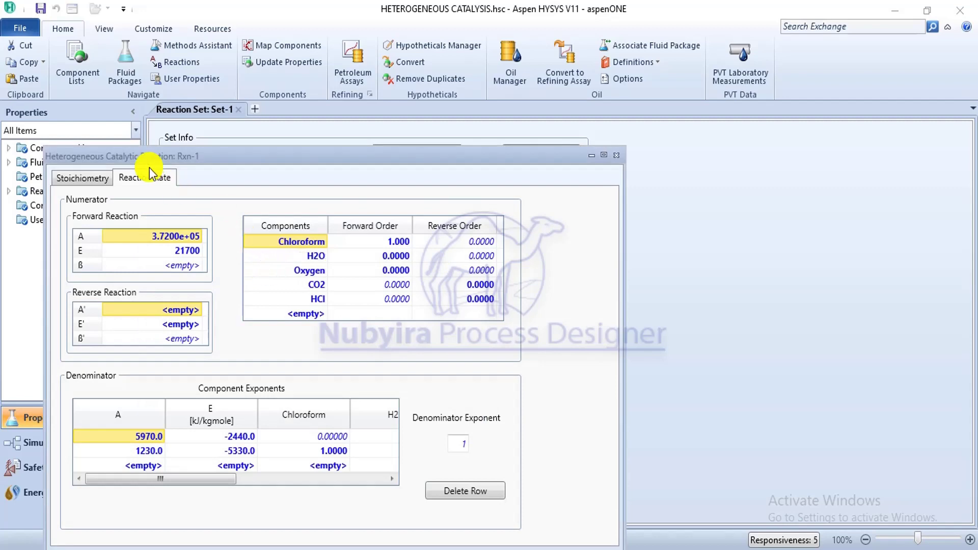
pyautogui.click(87, 179)
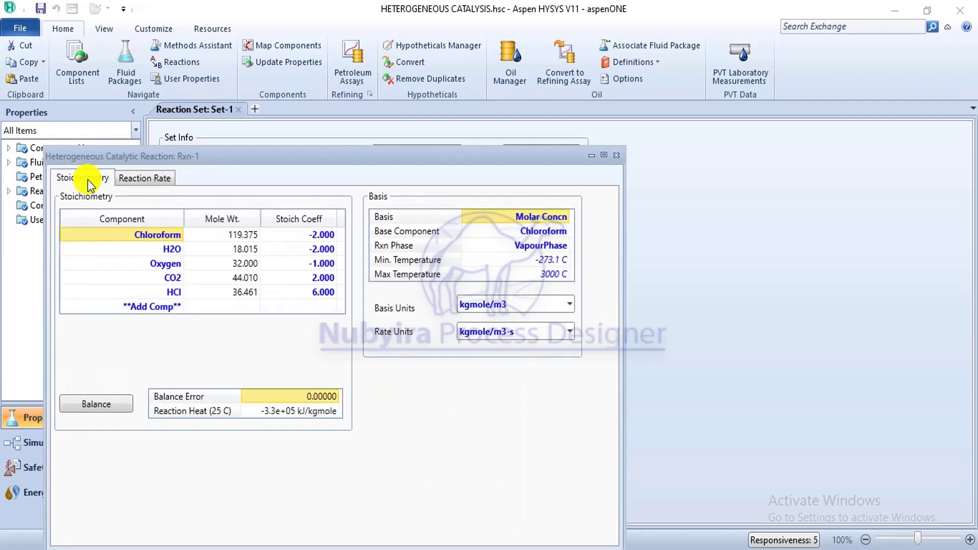
pyautogui.click(616, 154)
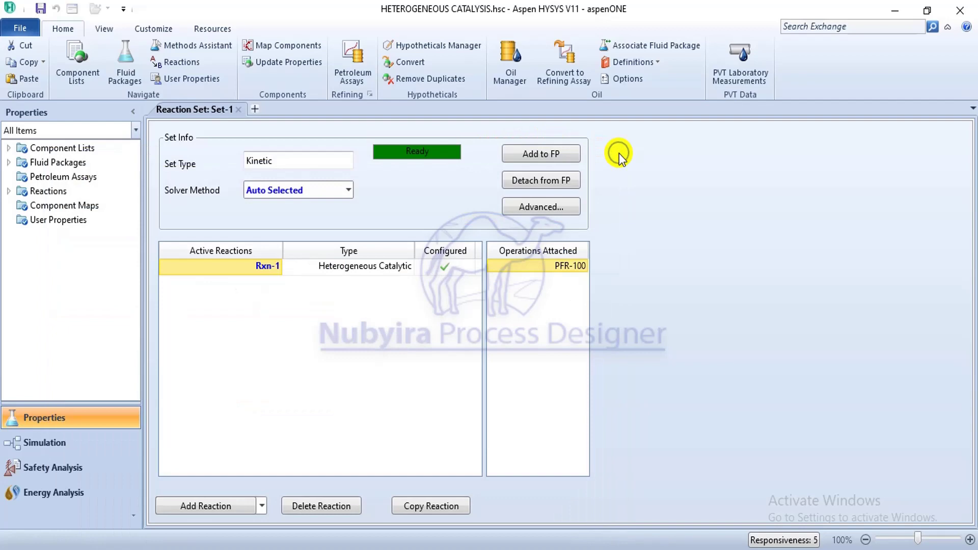
pyautogui.click(23, 448)
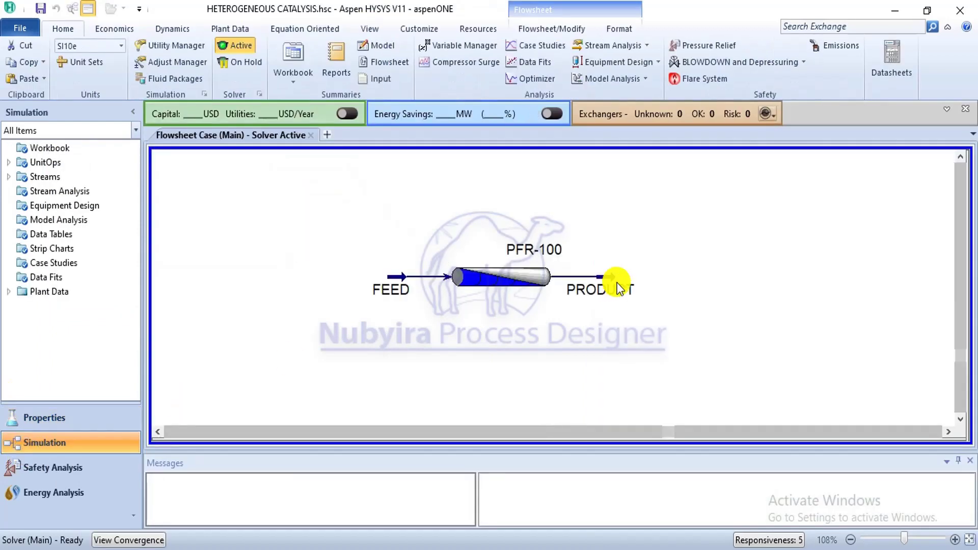
# Reopen PFR-100 in the saved case and check its stream composition against its tube packing void fraction
pyautogui.doubleClick(533, 278)
pyautogui.click(111, 262)
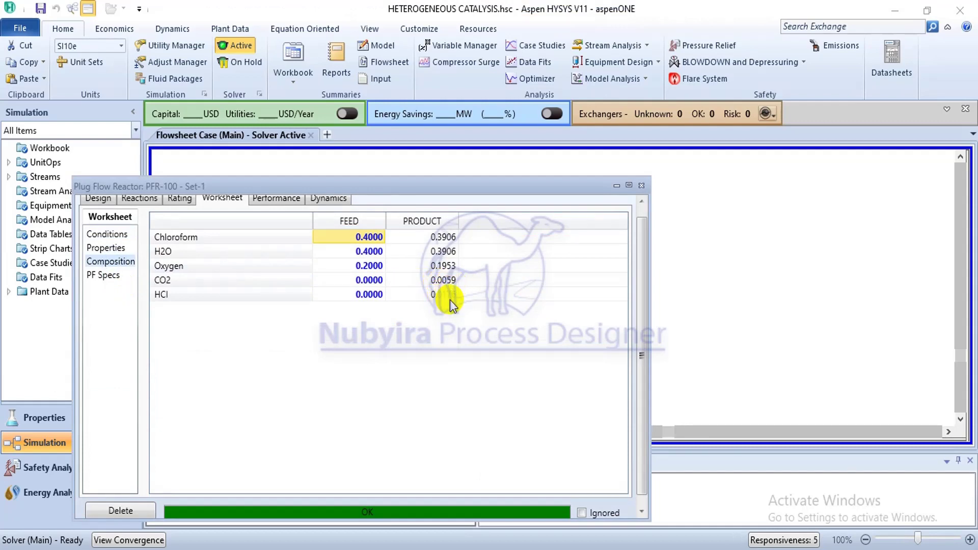
pyautogui.click(168, 200)
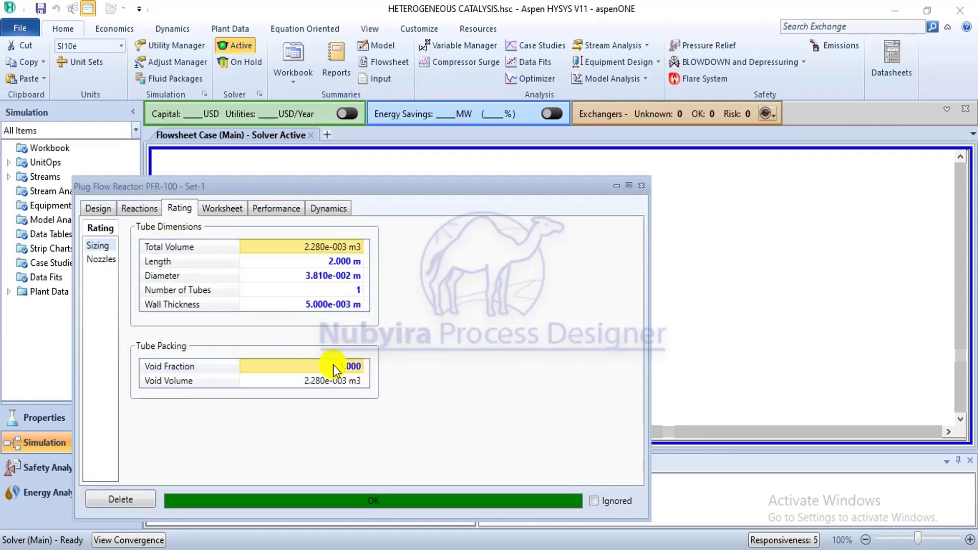
pyautogui.moveTo(345, 185); pyautogui.dragTo(428, 84)
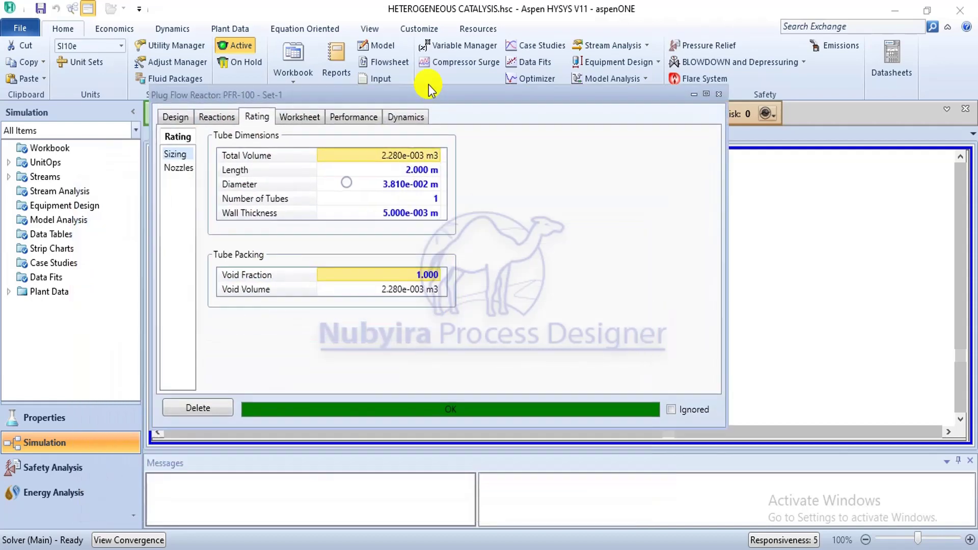
# Switch back to the edited case's PFR-100 and compare its void fraction and product composition with the saved case
pyautogui.moveTo(585, 547)
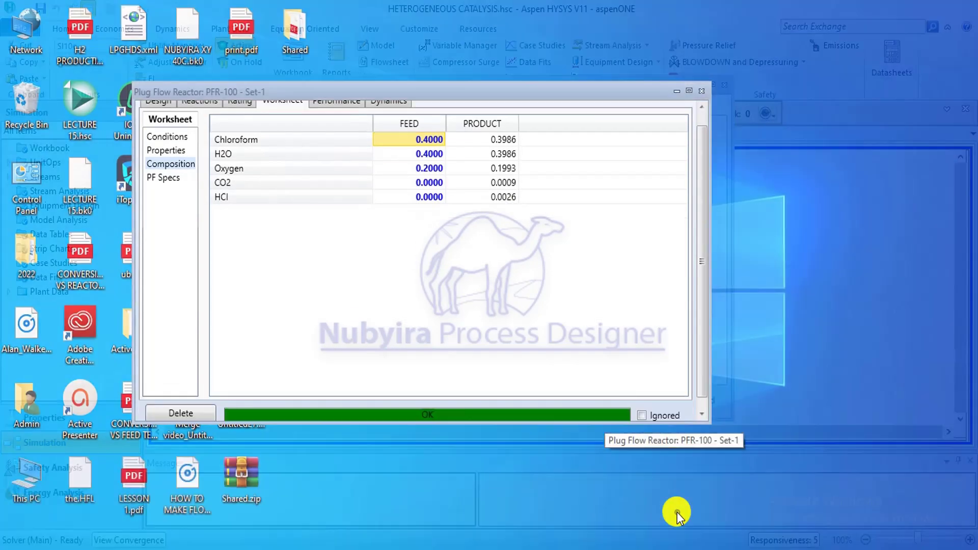
pyautogui.click(678, 512)
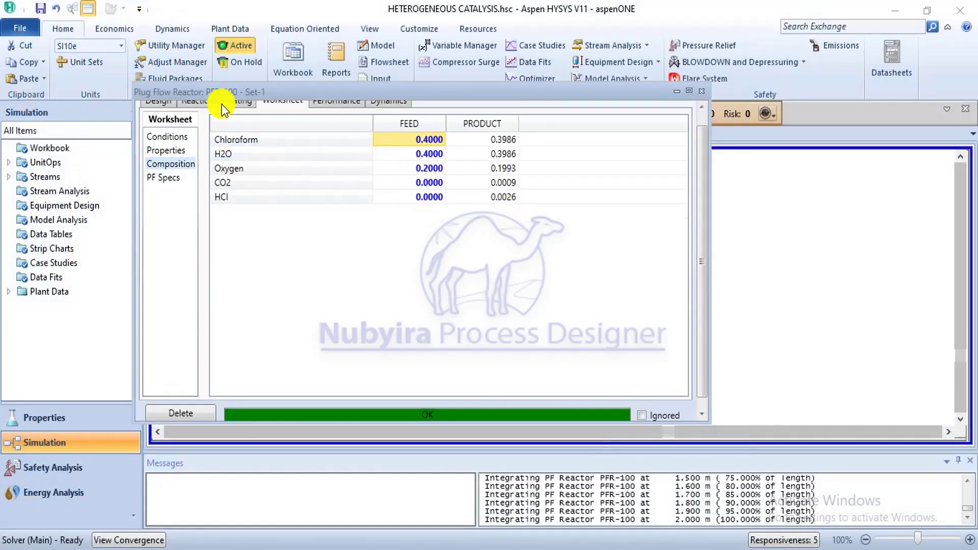
pyautogui.moveTo(324, 87); pyautogui.dragTo(312, 19)
pyautogui.click(240, 51)
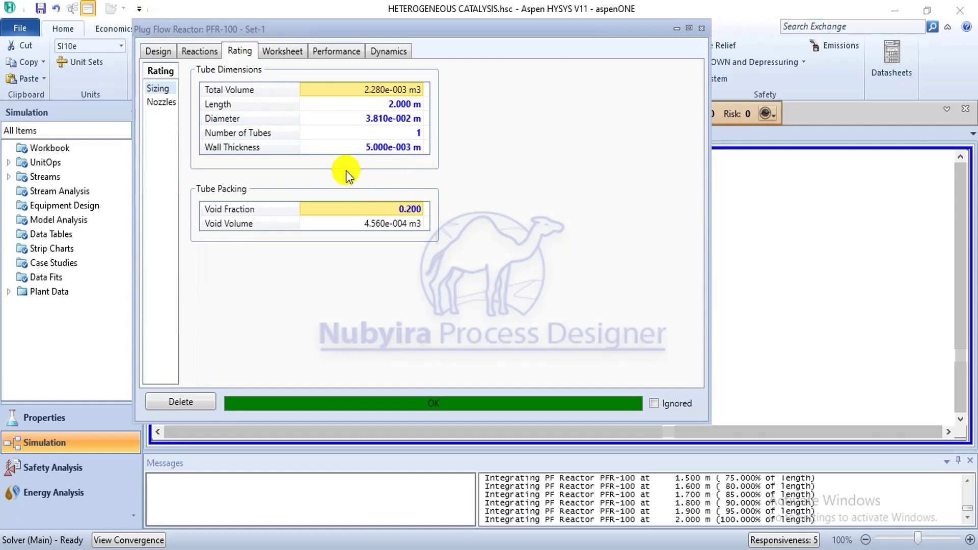
pyautogui.click(282, 51)
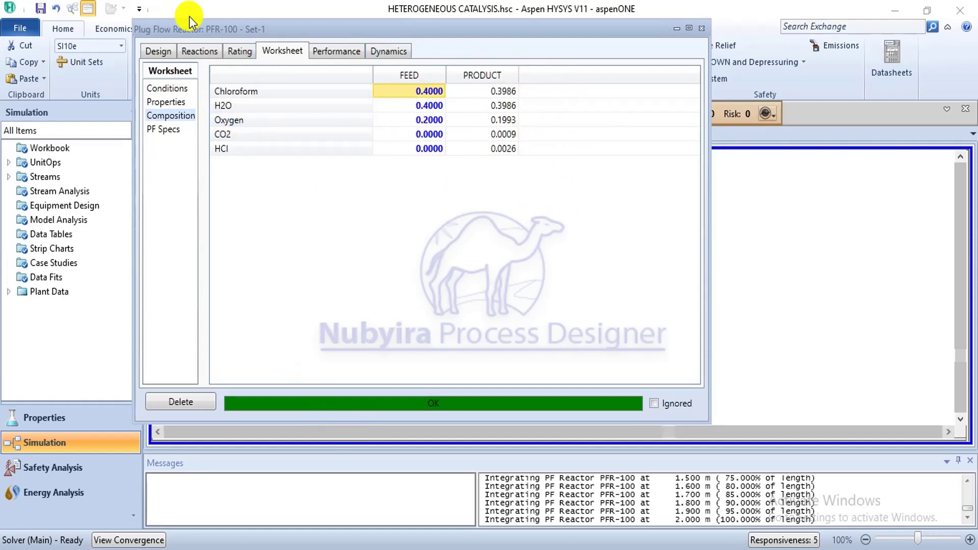
# Check the specified void fraction in simulation problem.pdf and set PFR-100's tube packing void fraction to 0.5
pyautogui.click(234, 52)
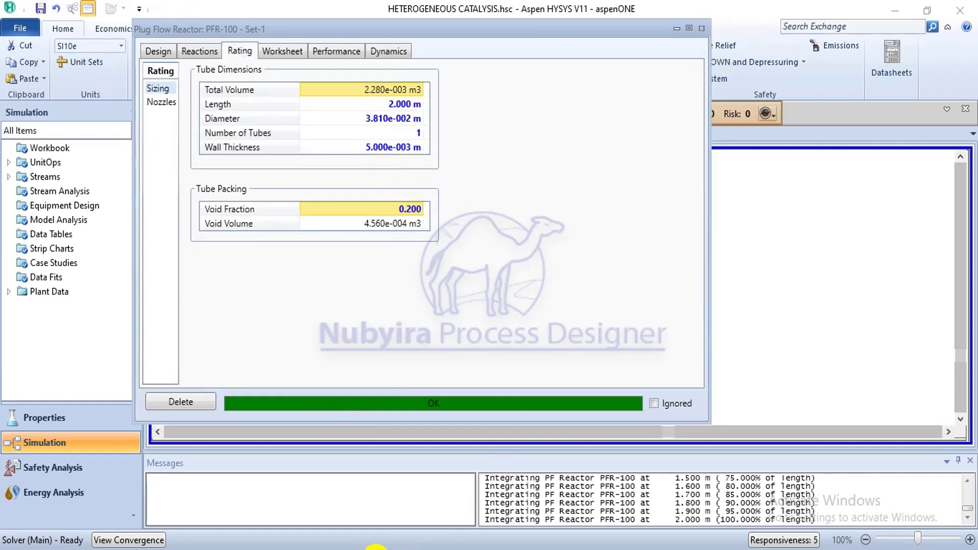
pyautogui.click(376, 548)
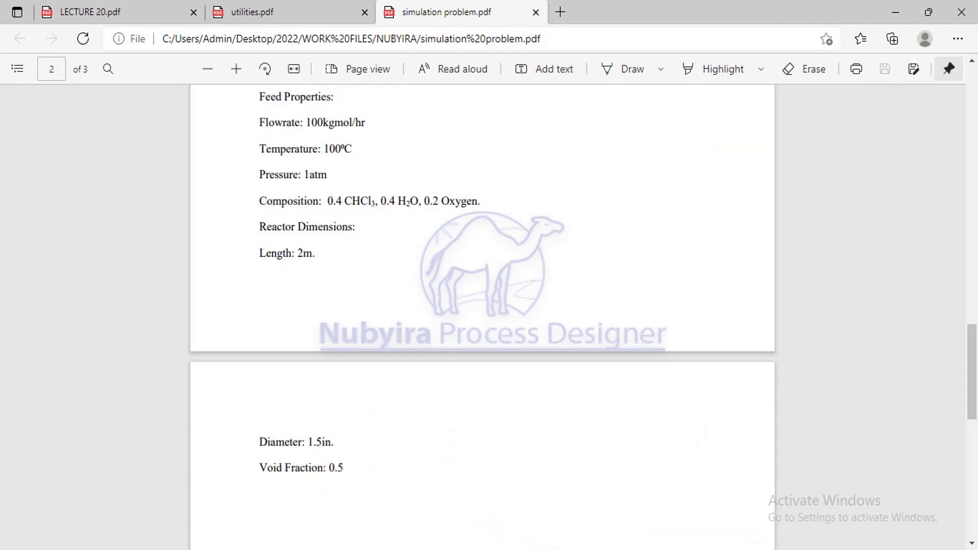
pyautogui.moveTo(543, 548)
pyautogui.click(682, 514)
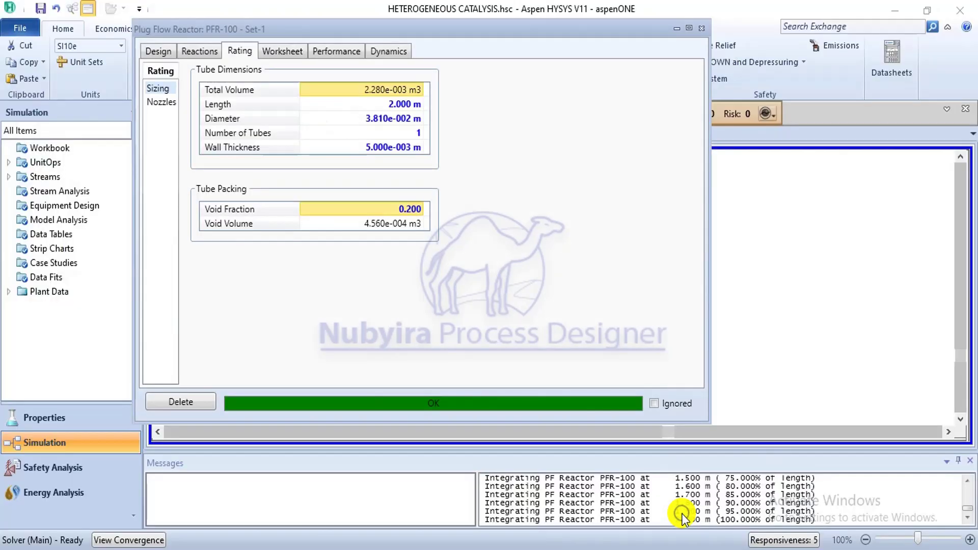
pyautogui.click(407, 210)
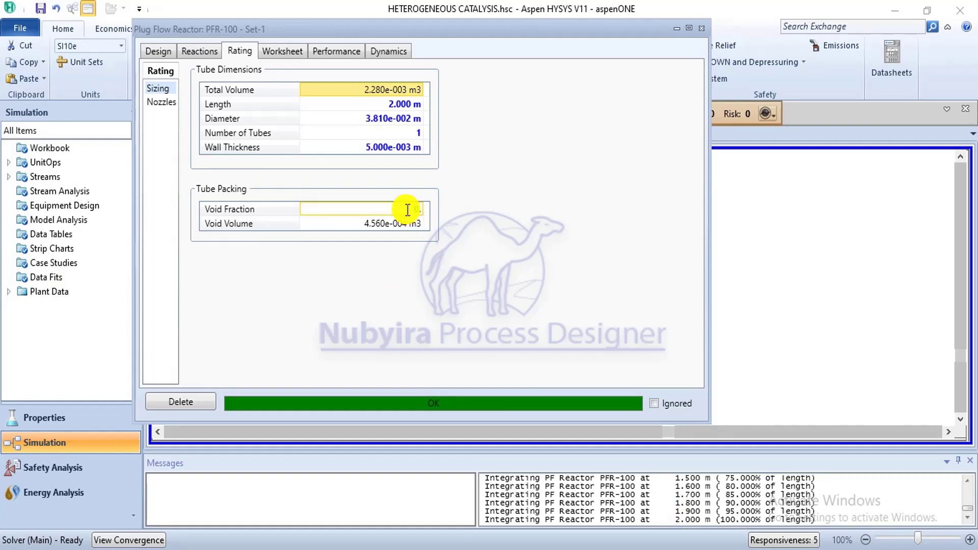
pyautogui.press('Return')
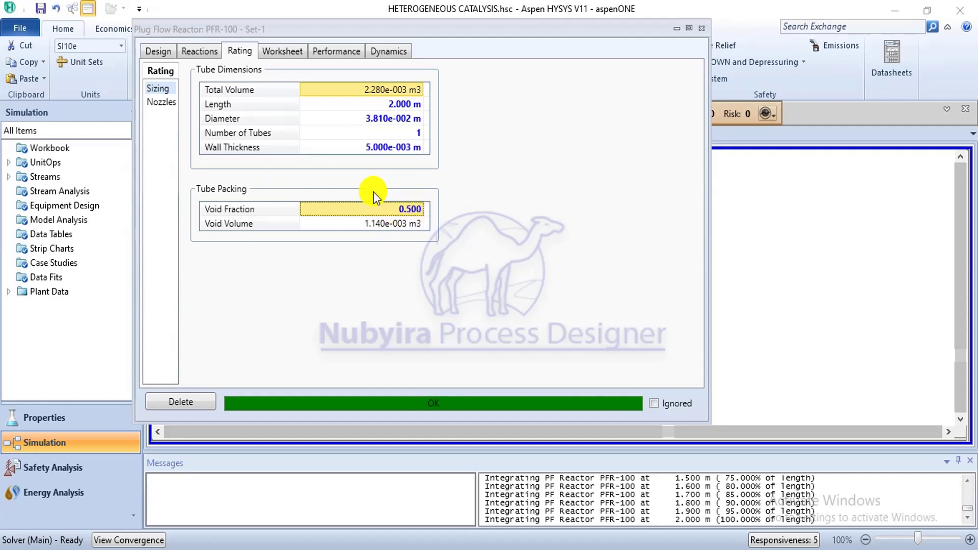
# Review the reactor's product composition together with its pressure drop parameters and catalyst data
pyautogui.click(273, 54)
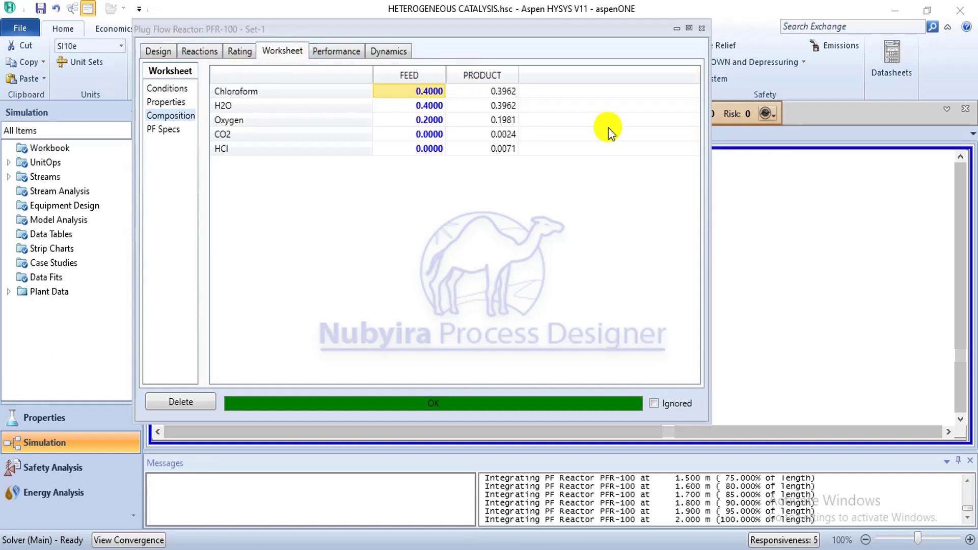
pyautogui.click(152, 51)
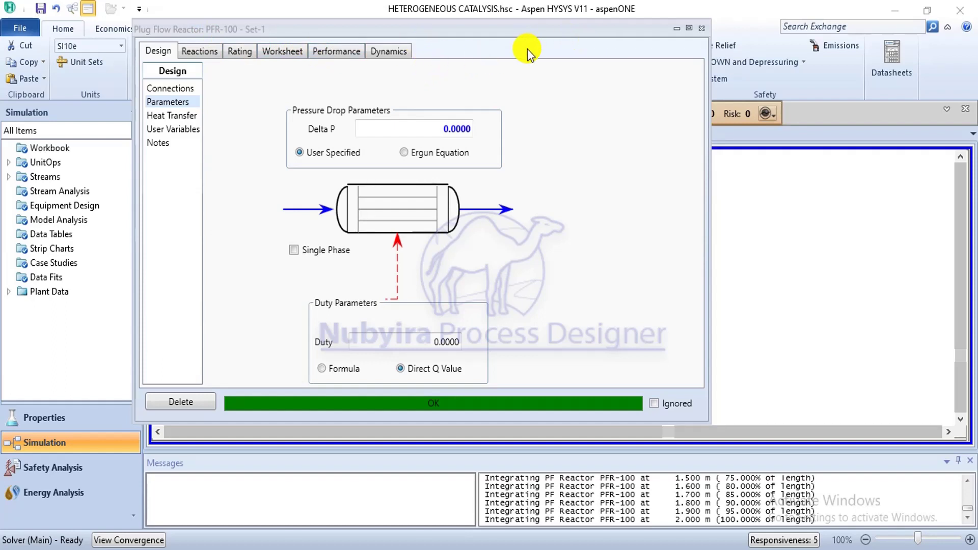
pyautogui.click(276, 49)
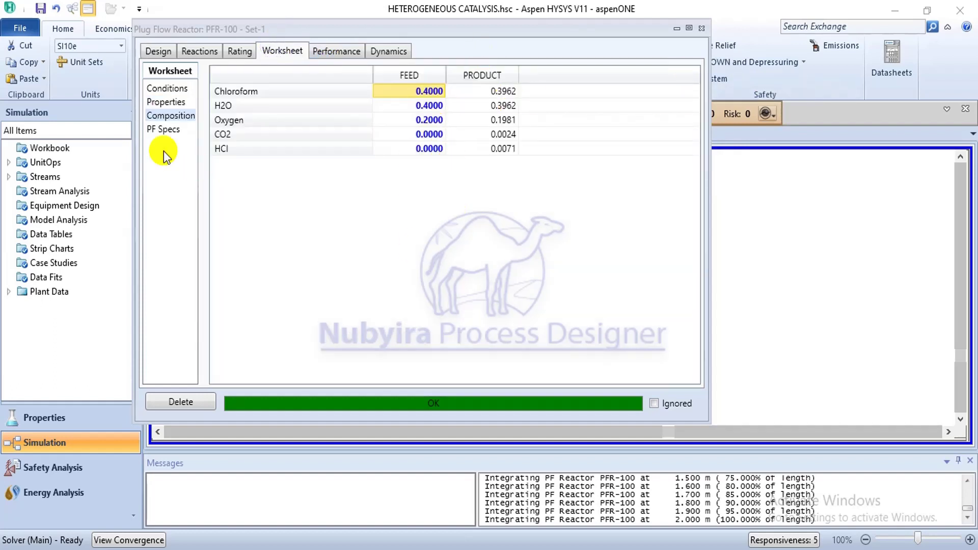
pyautogui.click(154, 55)
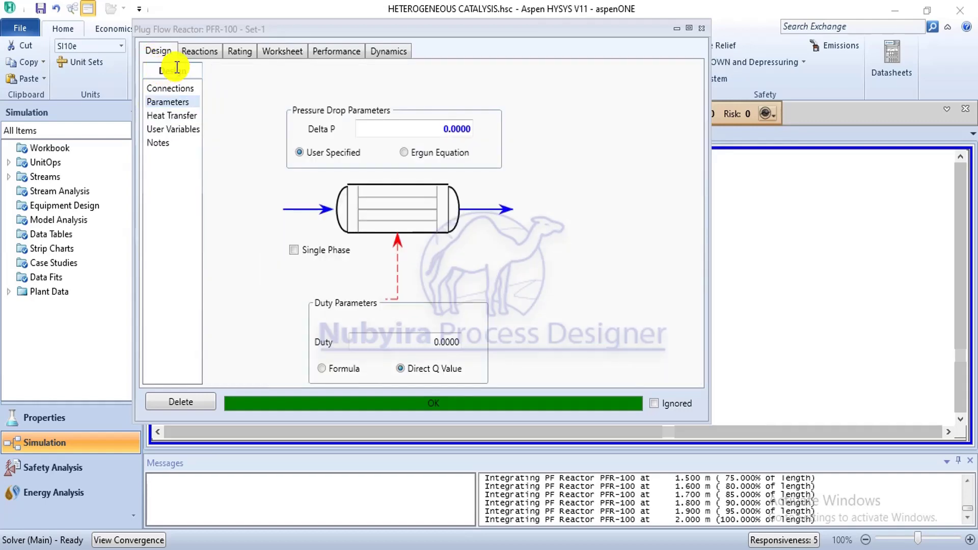
pyautogui.click(200, 52)
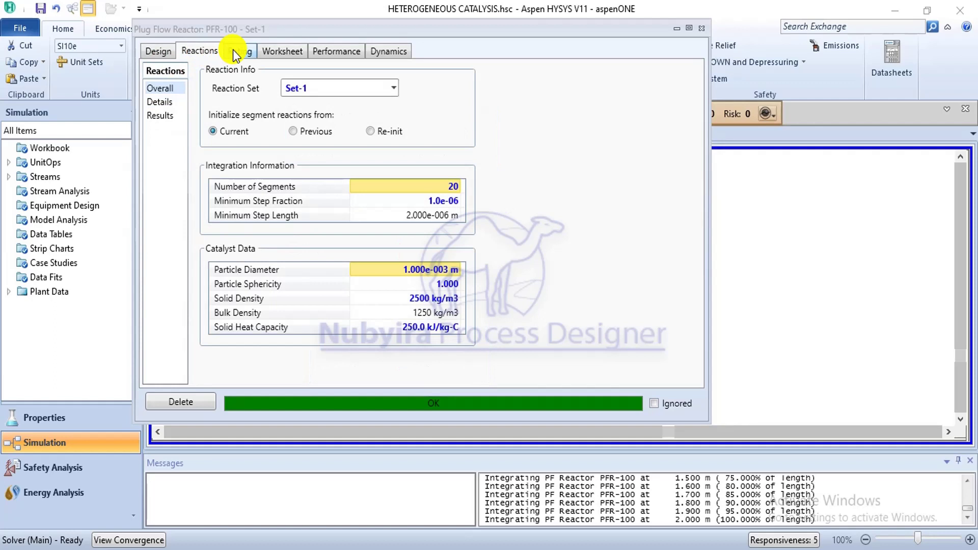
pyautogui.click(275, 51)
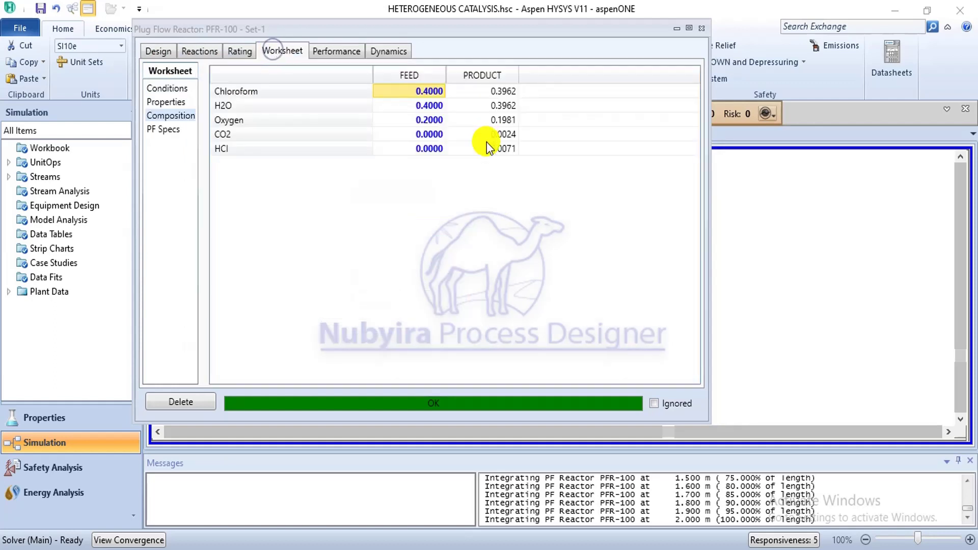
# Clear PFR-100's tube length and specify its total volume as 2.280e-003 m3 instead, then close the reactor window
pyautogui.click(238, 51)
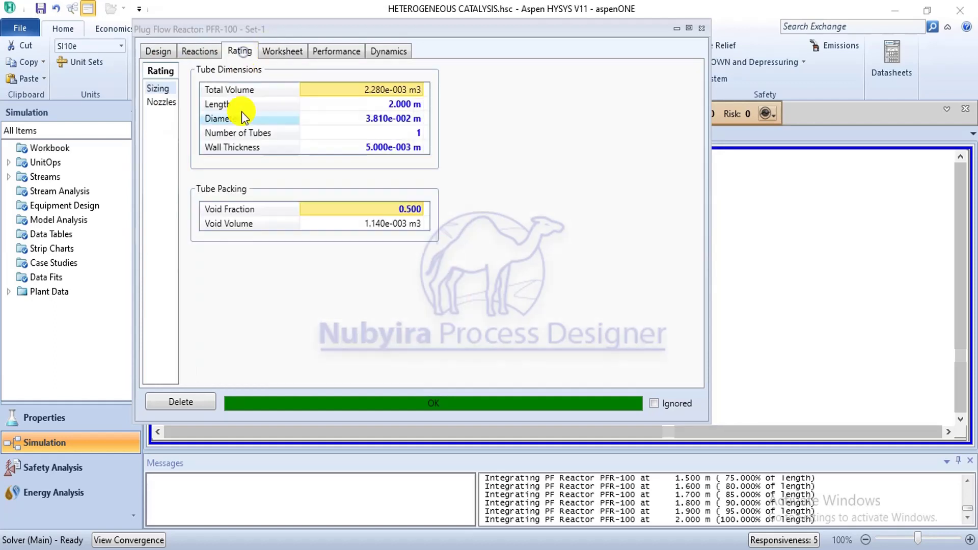
pyautogui.click(394, 103)
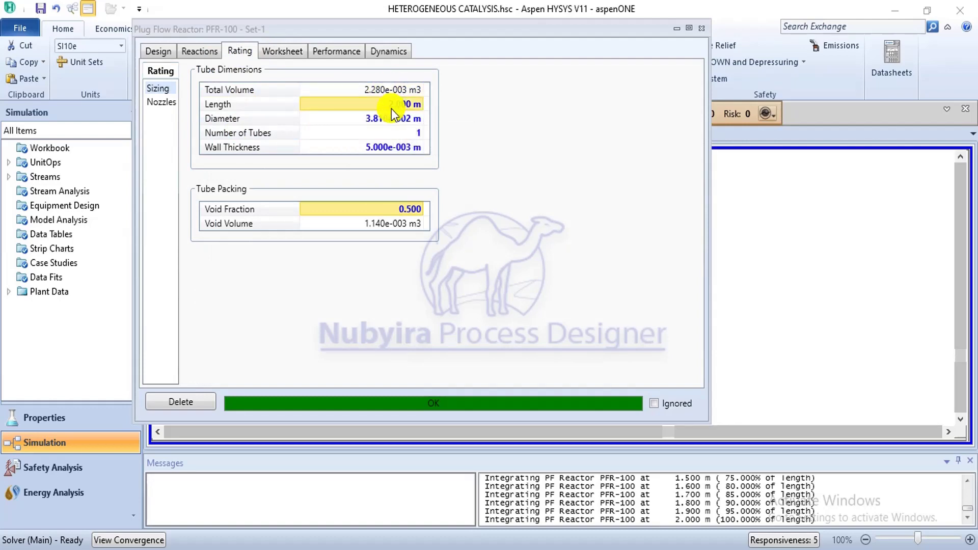
pyautogui.press('BackSpace')
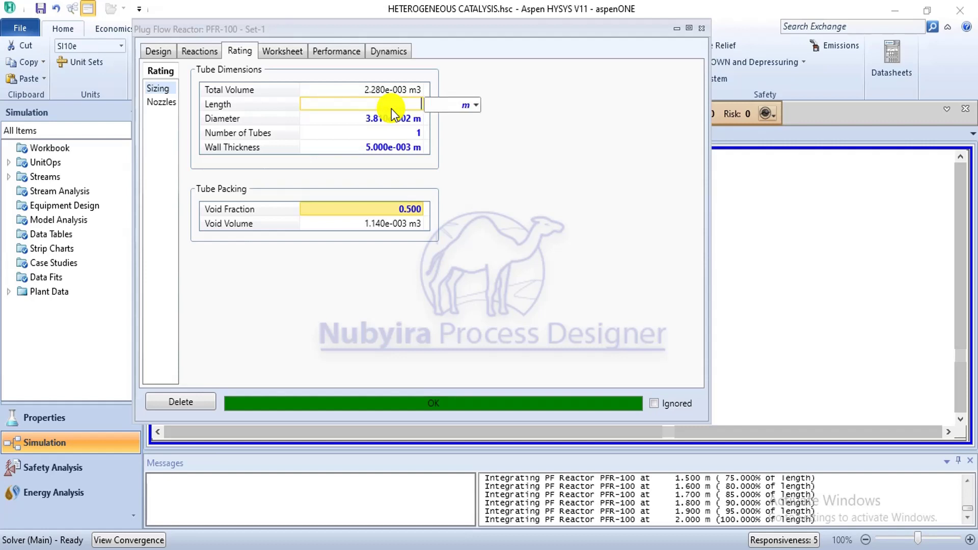
pyautogui.press('Return')
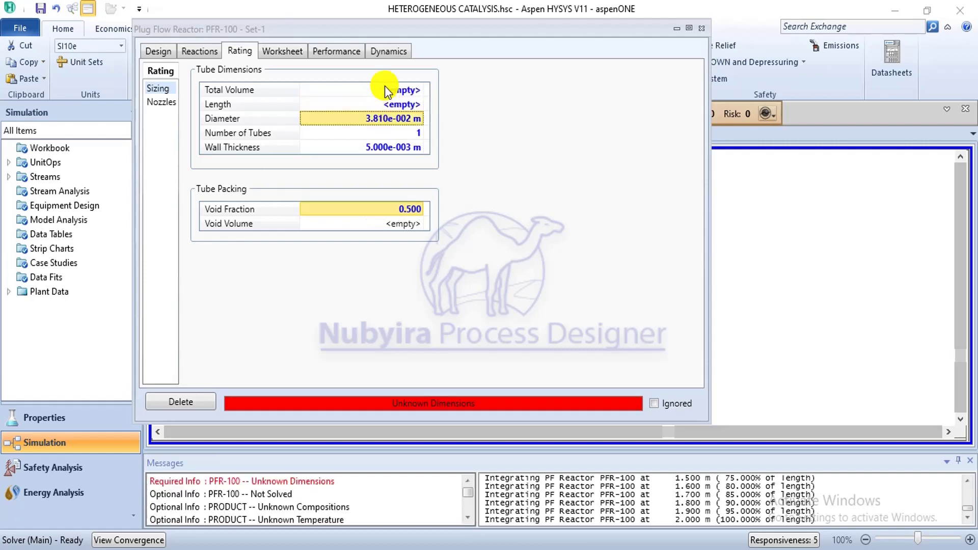
pyautogui.click(384, 87)
pyautogui.write('2')
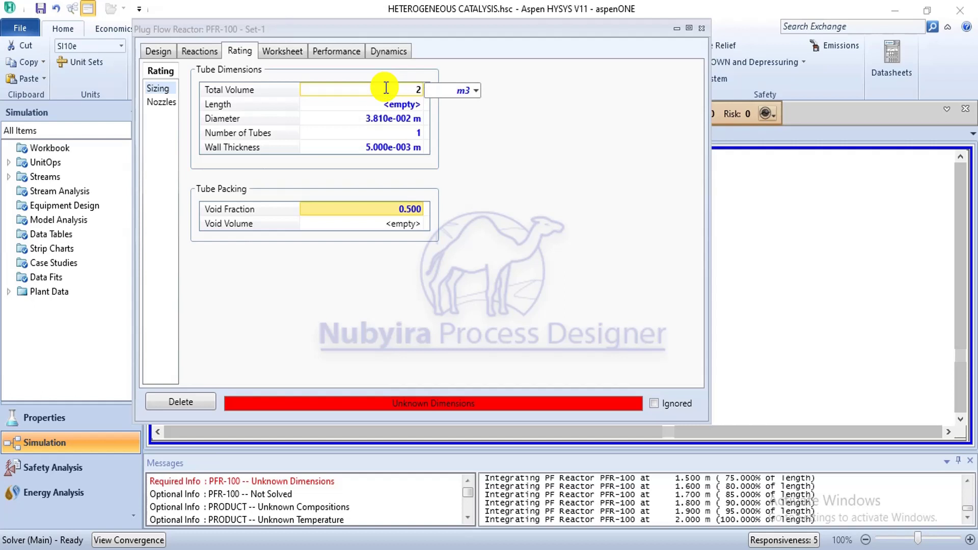
pyautogui.write('.280e-00')
pyautogui.write('3')
pyautogui.press('Return')
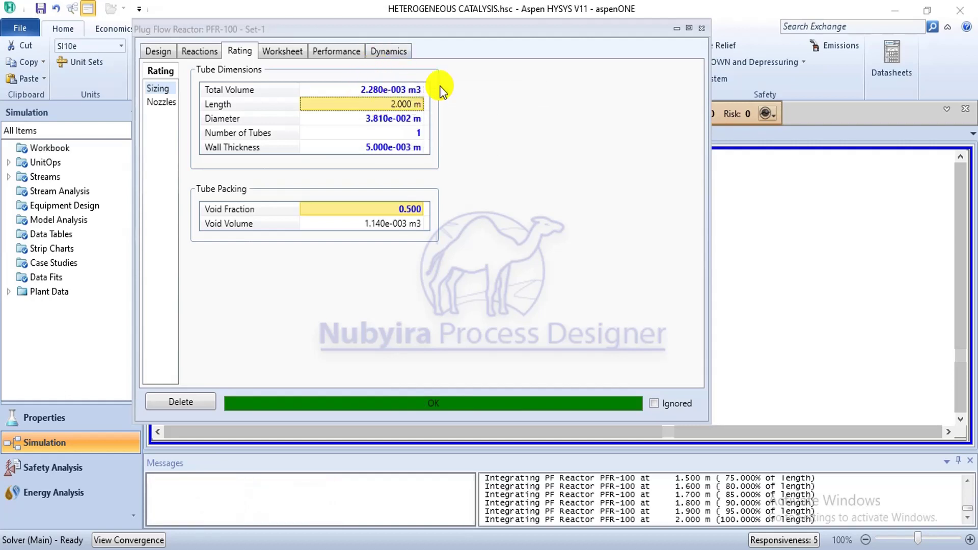
pyautogui.moveTo(396, 94)
pyautogui.click(698, 29)
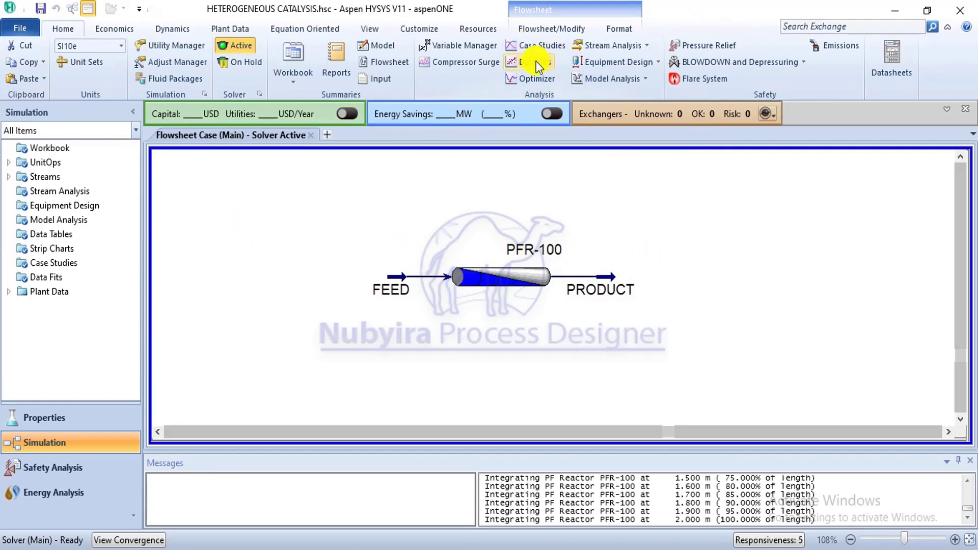
# Create a new case study and open it for variable selection
pyautogui.click(539, 46)
pyautogui.click(228, 173)
pyautogui.doubleClick(377, 218)
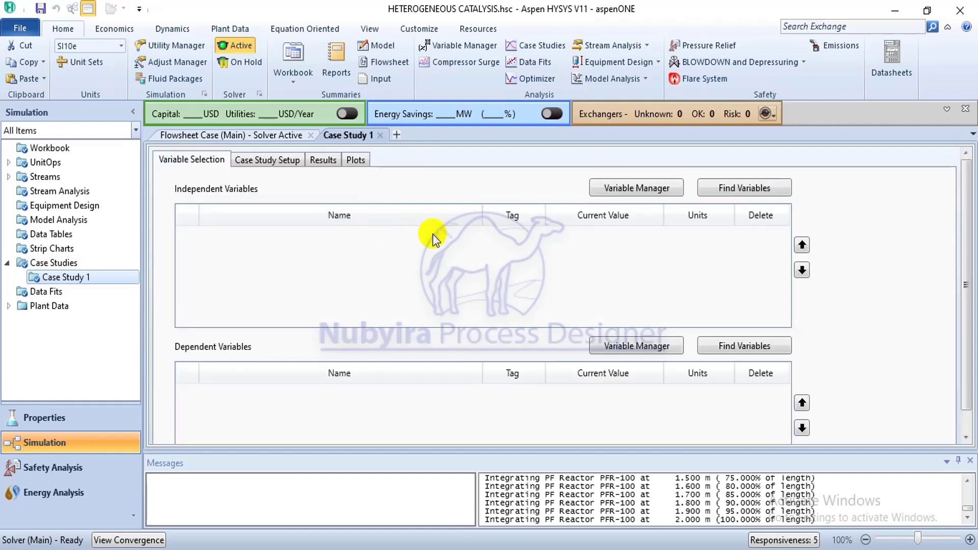
# Add the FEED stream's Temperature as the independent variable of Case Study 1
pyautogui.click(730, 193)
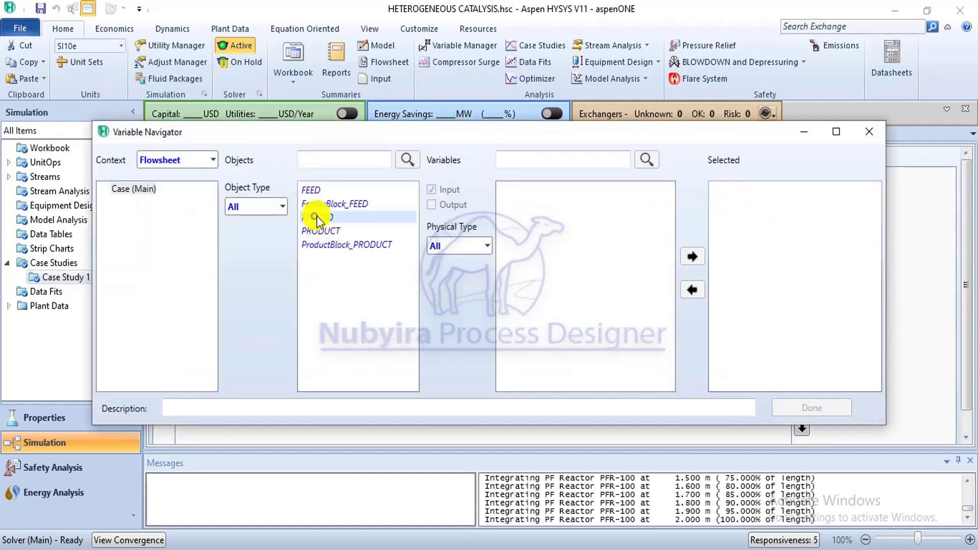
pyautogui.click(317, 217)
pyautogui.click(487, 246)
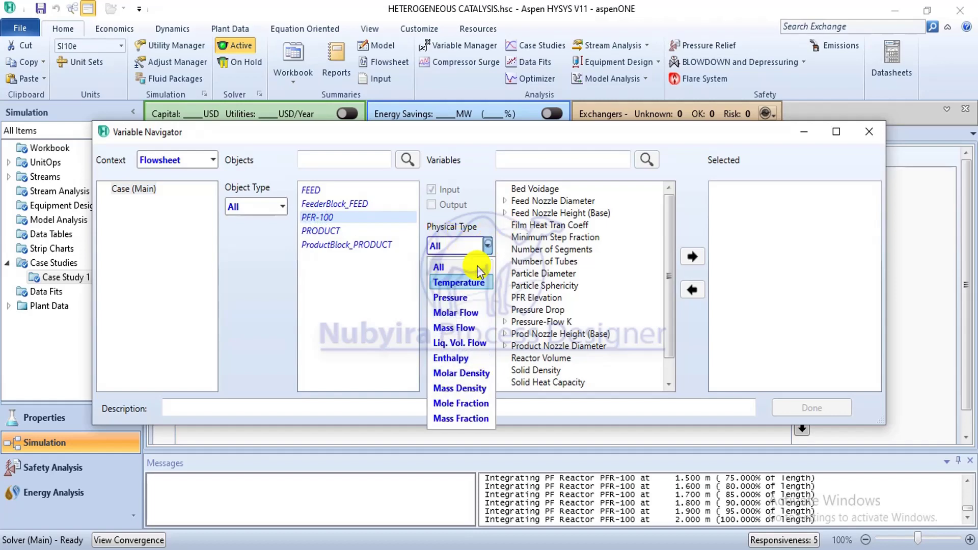
pyautogui.click(462, 282)
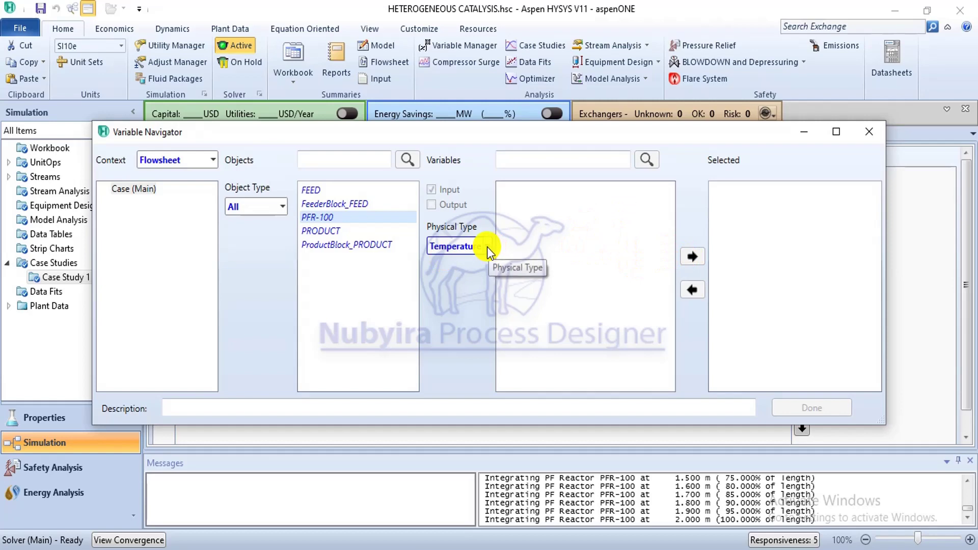
pyautogui.click(323, 191)
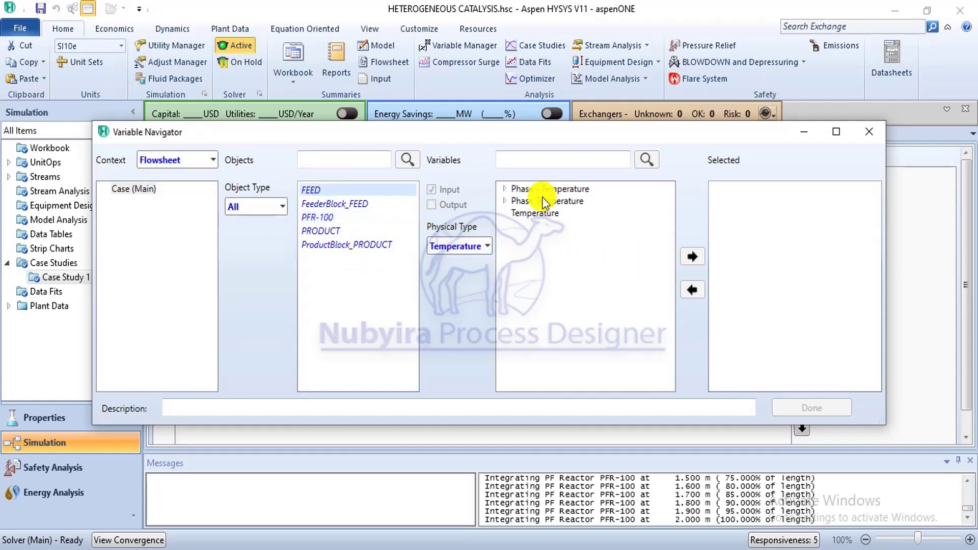
pyautogui.click(537, 213)
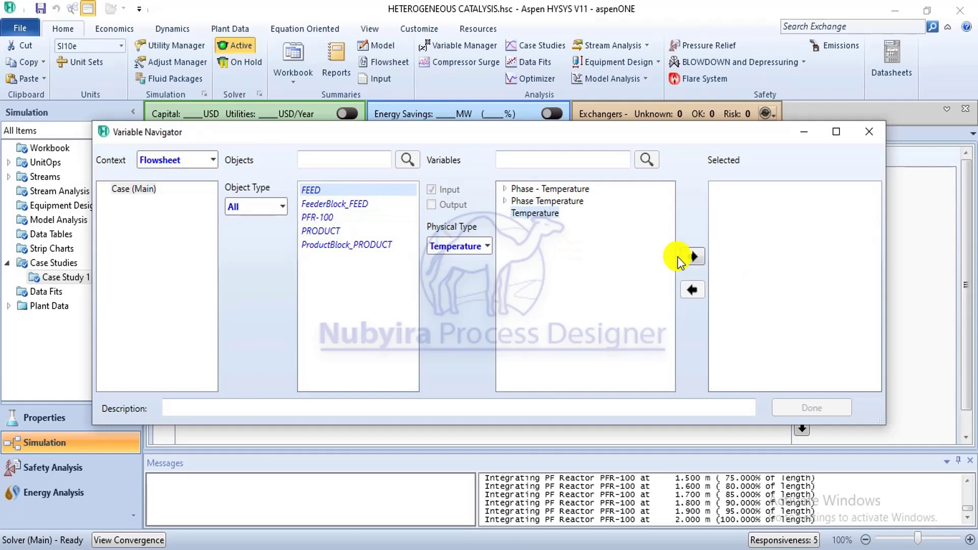
pyautogui.click(693, 256)
pyautogui.click(801, 407)
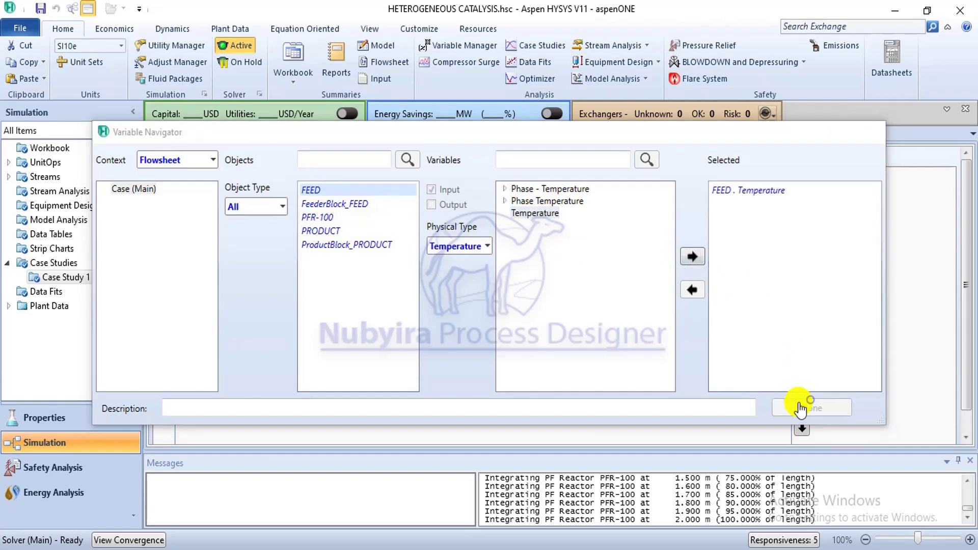
# Add PFR-100's actual percent conversion (Act. % Cnv._1) as the dependent variable of Case Study 1
pyautogui.click(778, 352)
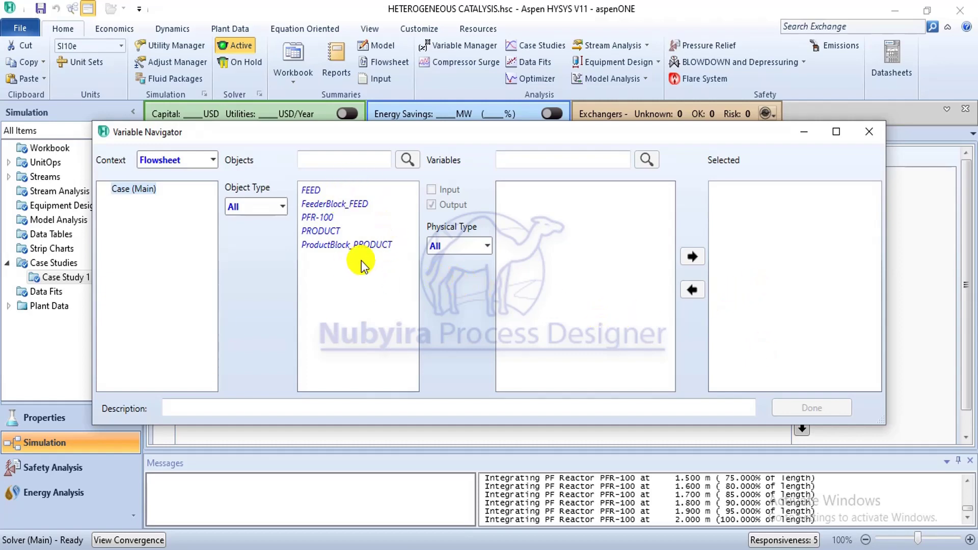
pyautogui.click(316, 218)
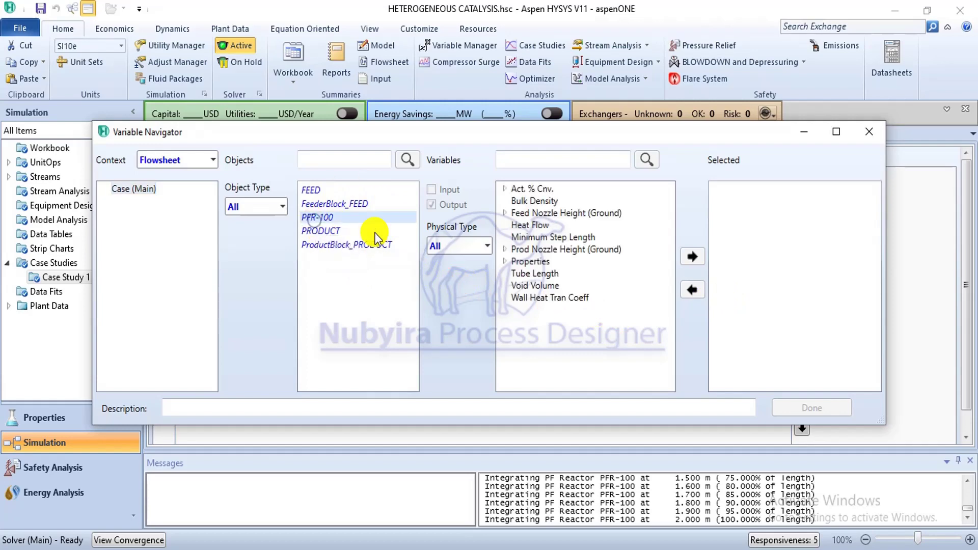
pyautogui.click(504, 190)
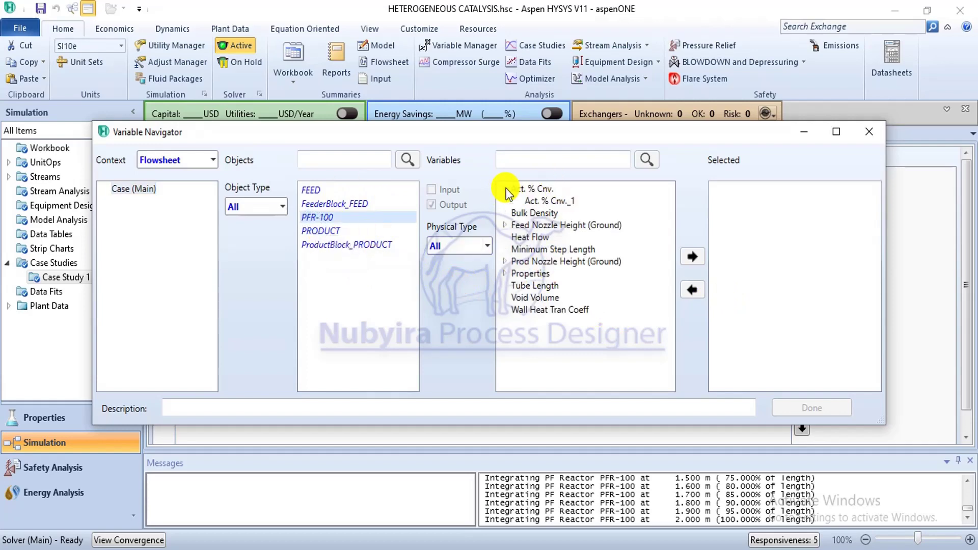
pyautogui.click(560, 204)
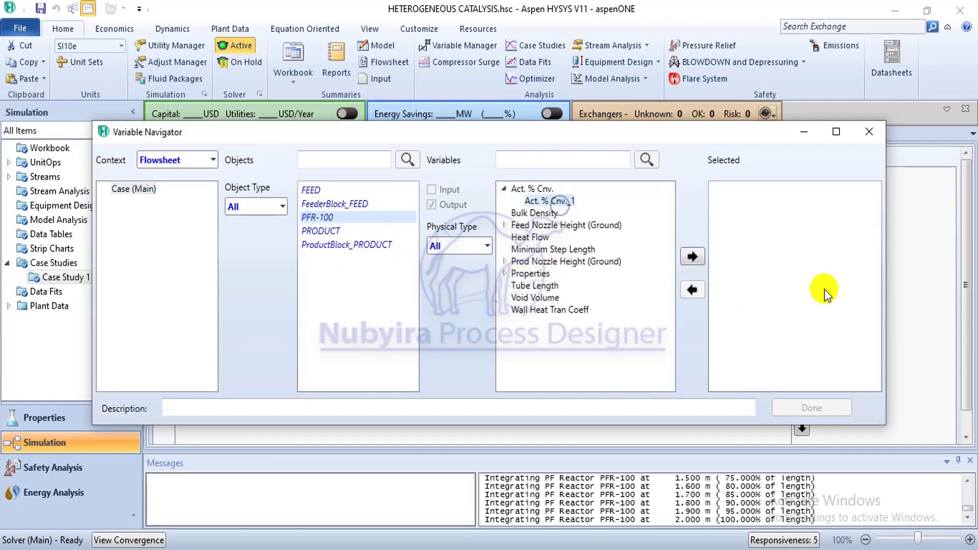
pyautogui.click(689, 260)
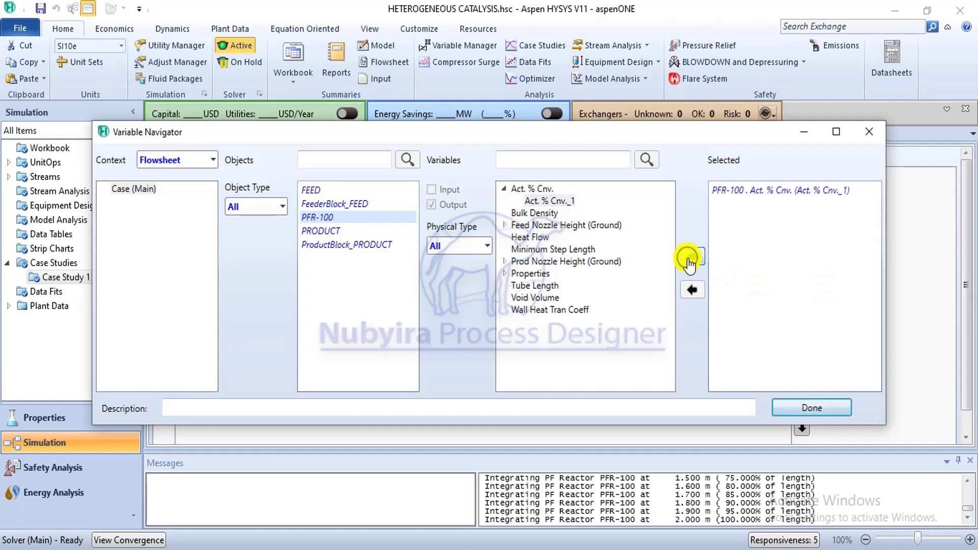
pyautogui.click(838, 407)
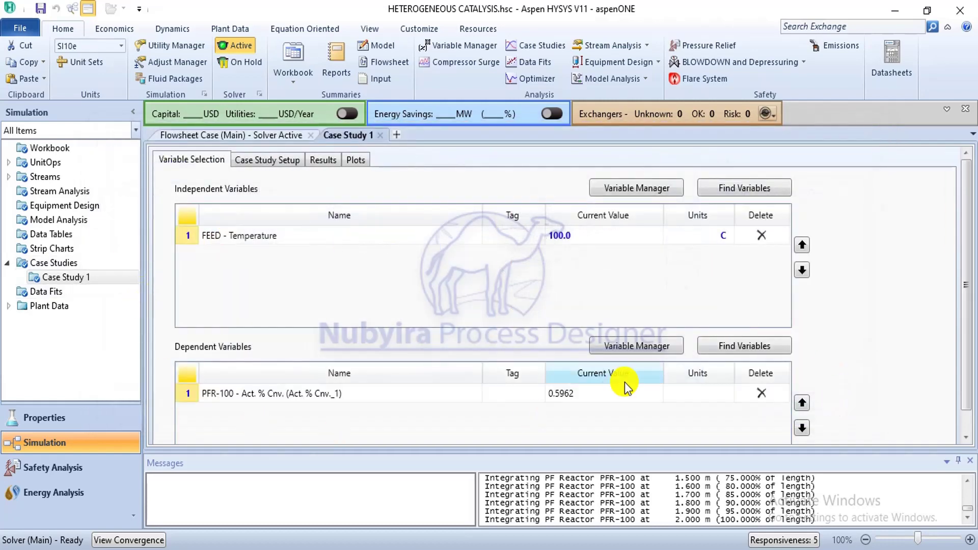
# Set the nested case study's FEED temperature range from 100 to 1000 C with 20 steps
pyautogui.click(242, 163)
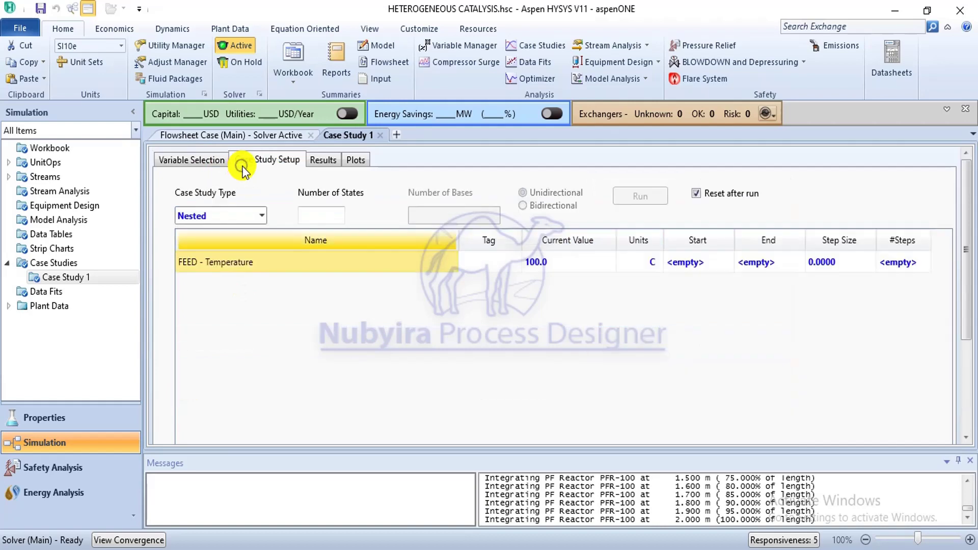
pyautogui.click(683, 270)
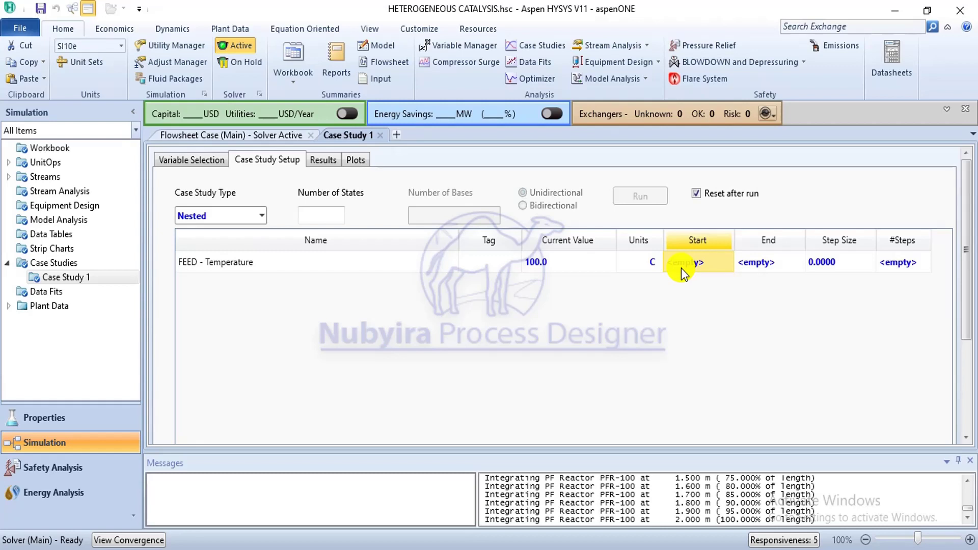
pyautogui.click(681, 268)
pyautogui.press('Return')
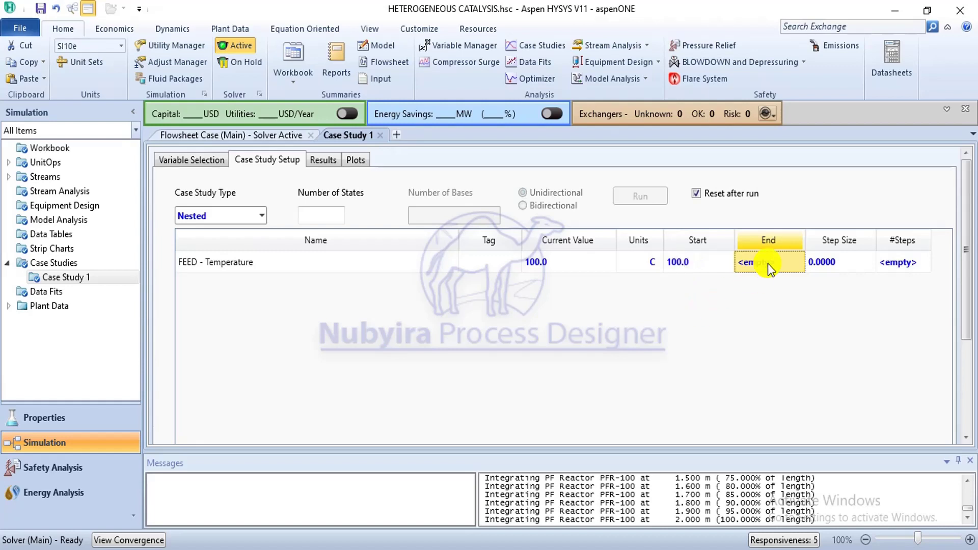
pyautogui.write('100')
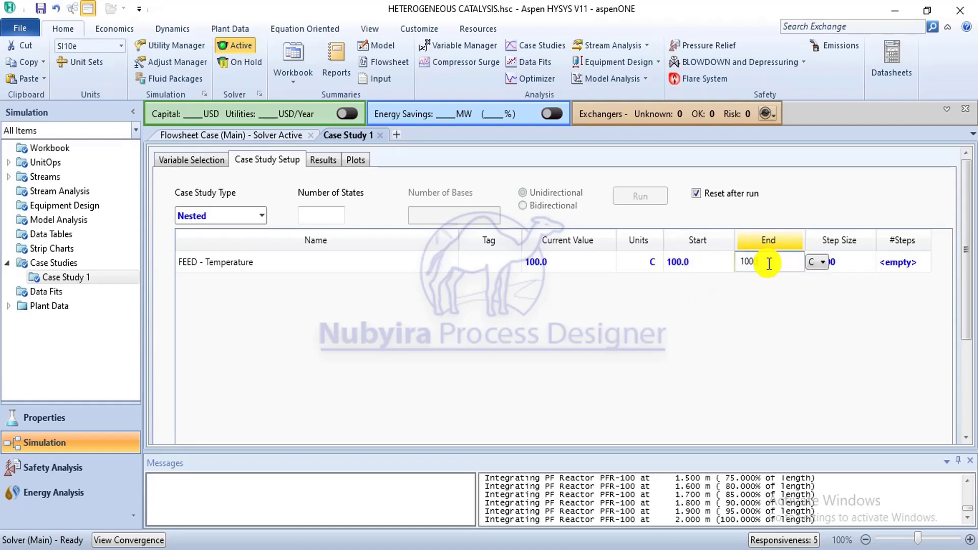
pyautogui.press('Return')
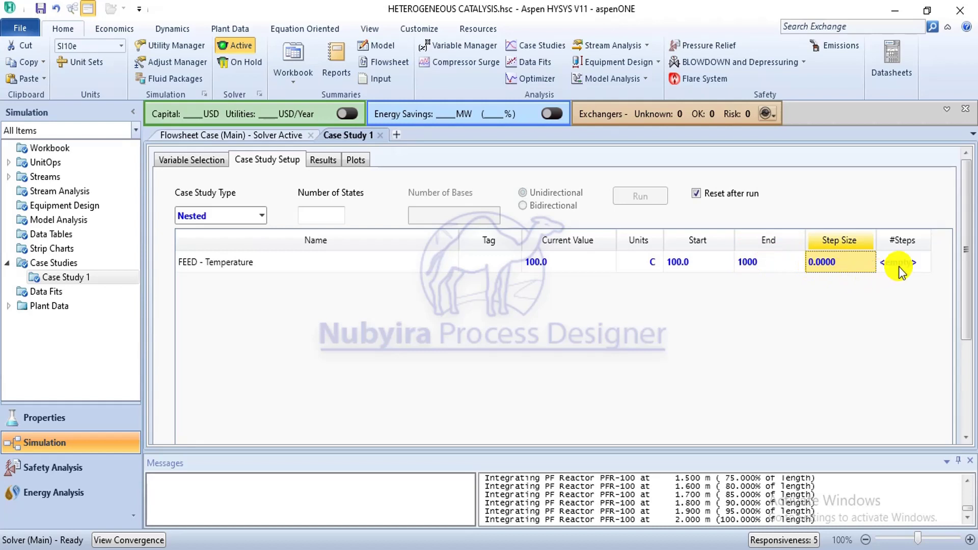
pyautogui.click(911, 257)
pyautogui.write('20')
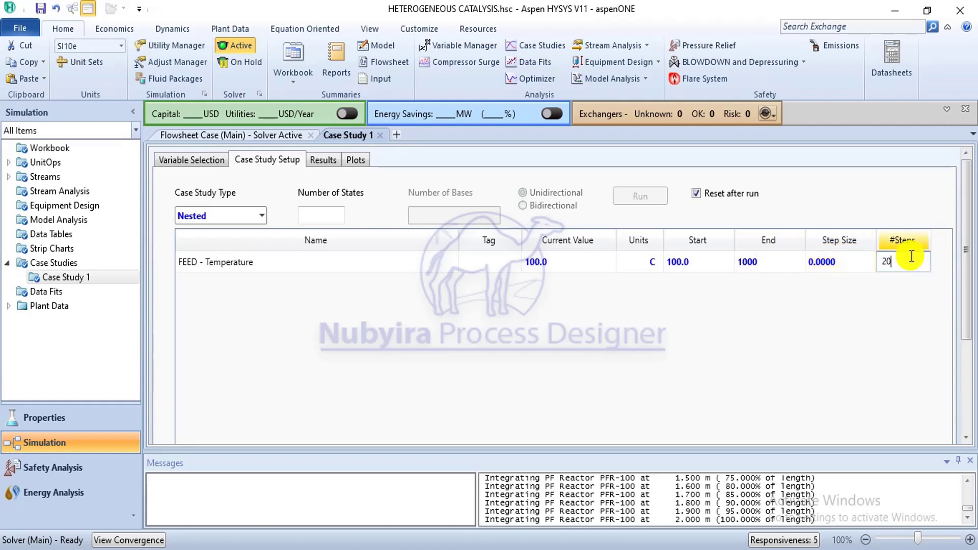
pyautogui.press('Return')
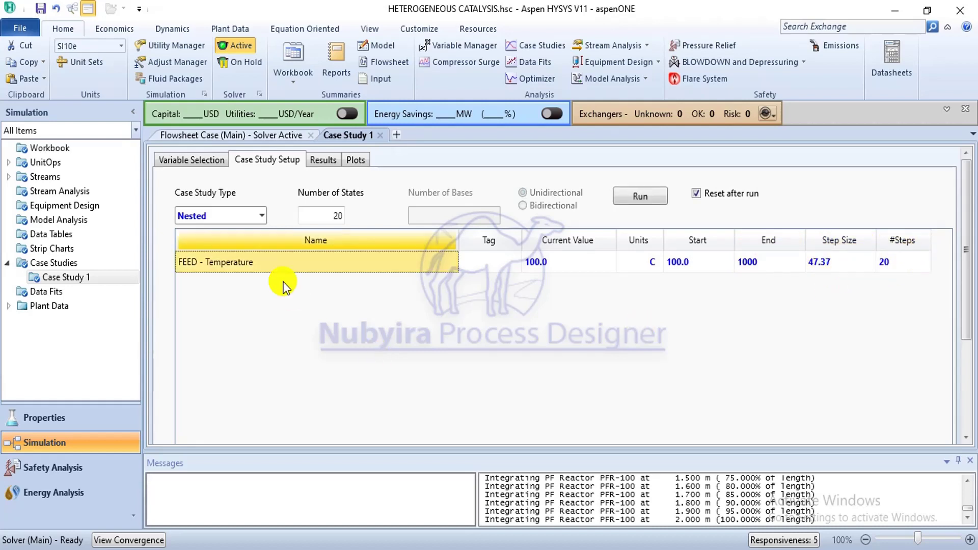
# Change the case study type to Sensitivity and set the FEED temperature range from 100 to 1000 C with 20 steps
pyautogui.click(262, 224)
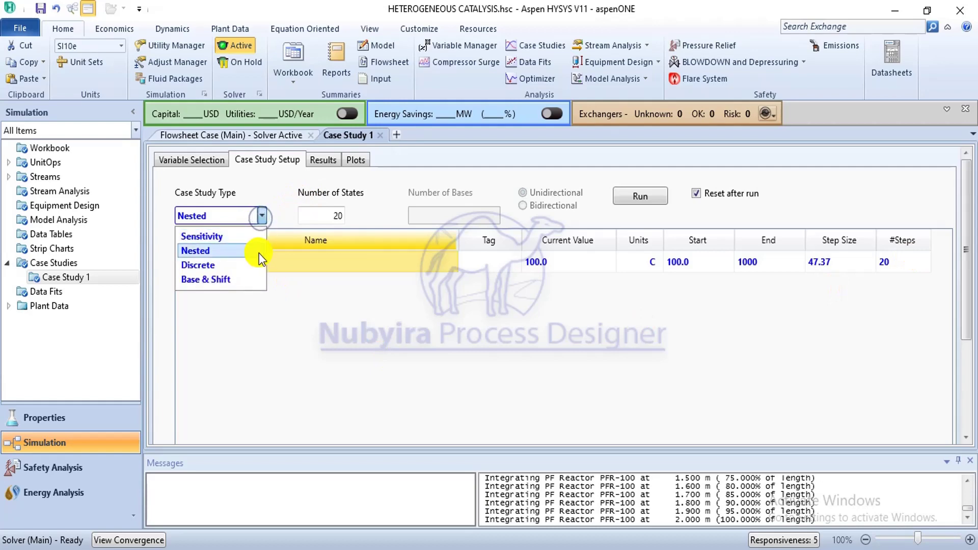
pyautogui.click(254, 240)
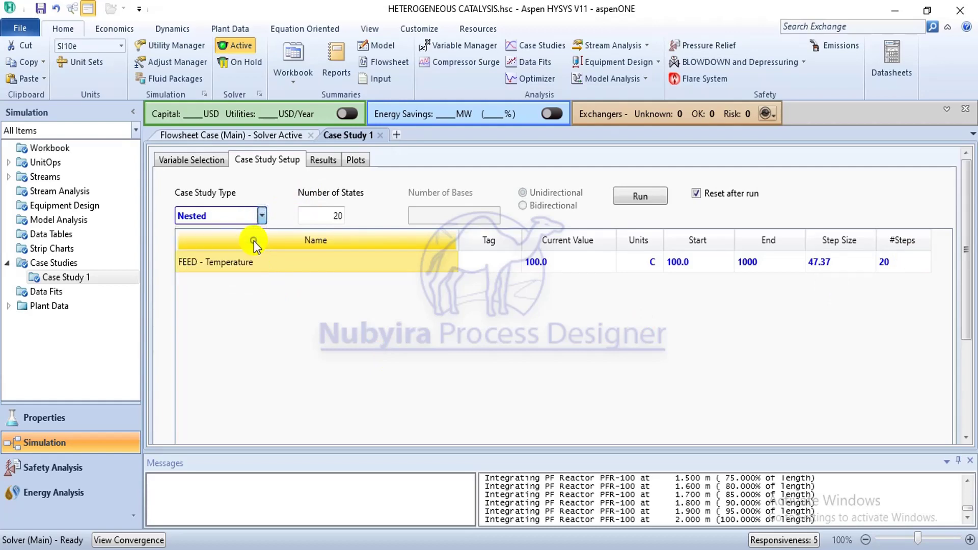
pyautogui.click(726, 264)
pyautogui.write('100')
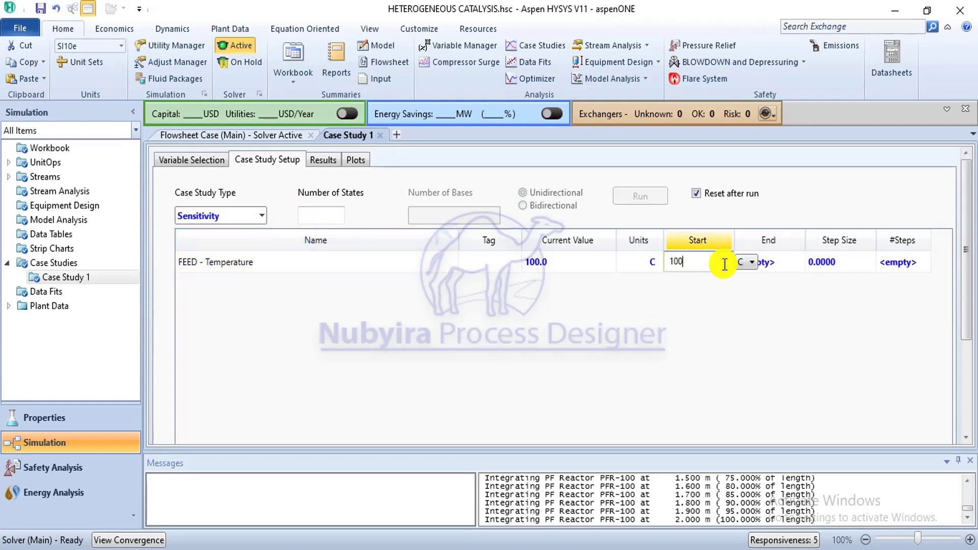
pyautogui.press('Return')
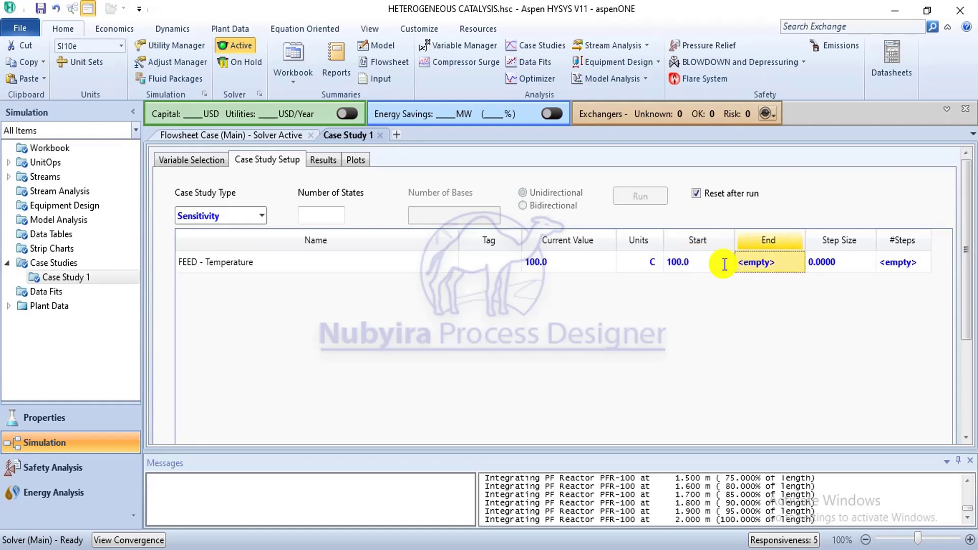
pyautogui.click(773, 256)
pyautogui.write('1000')
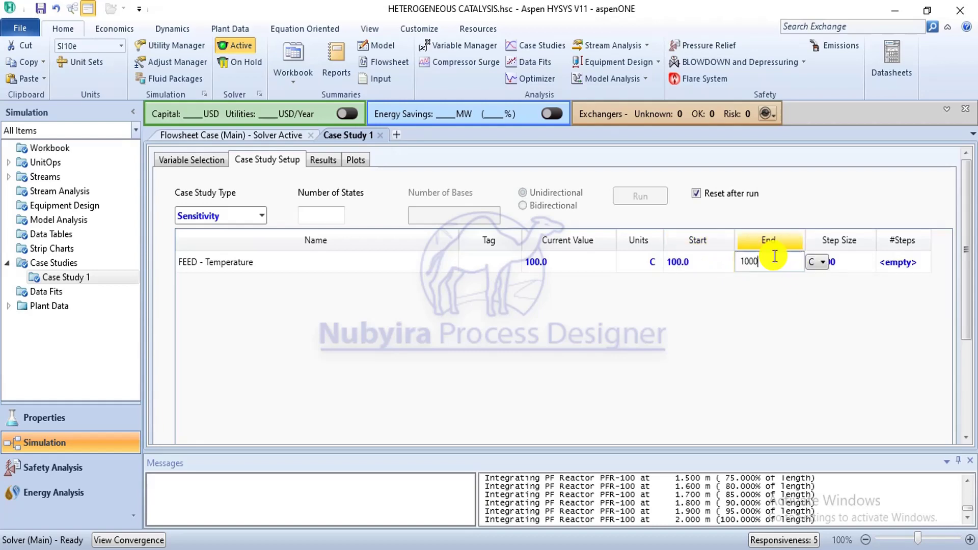
pyautogui.press('Return')
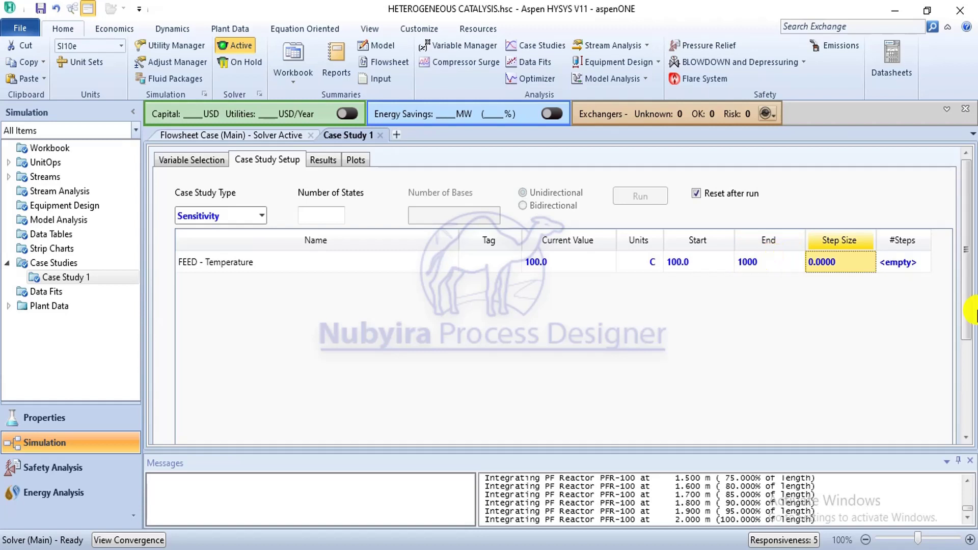
pyautogui.click(913, 266)
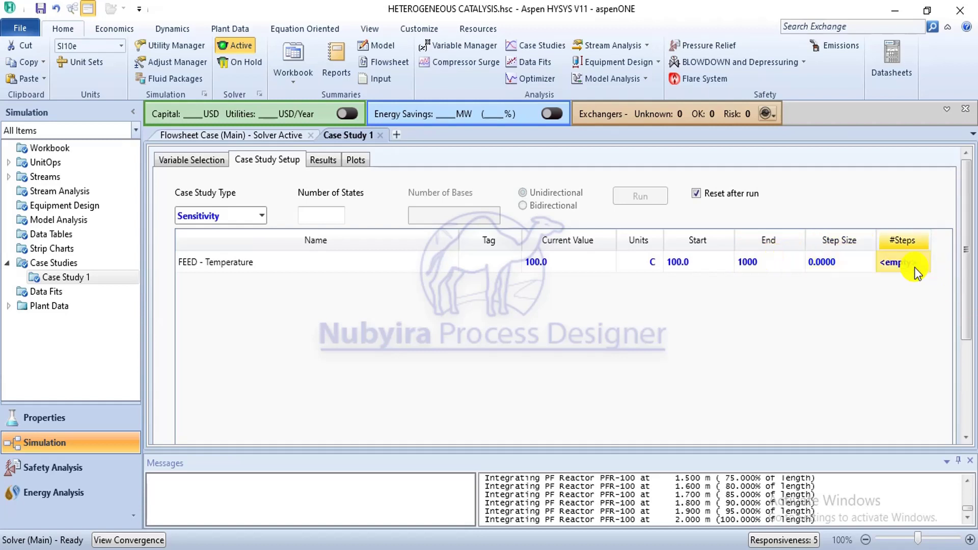
pyautogui.write('20')
pyautogui.press('Return')
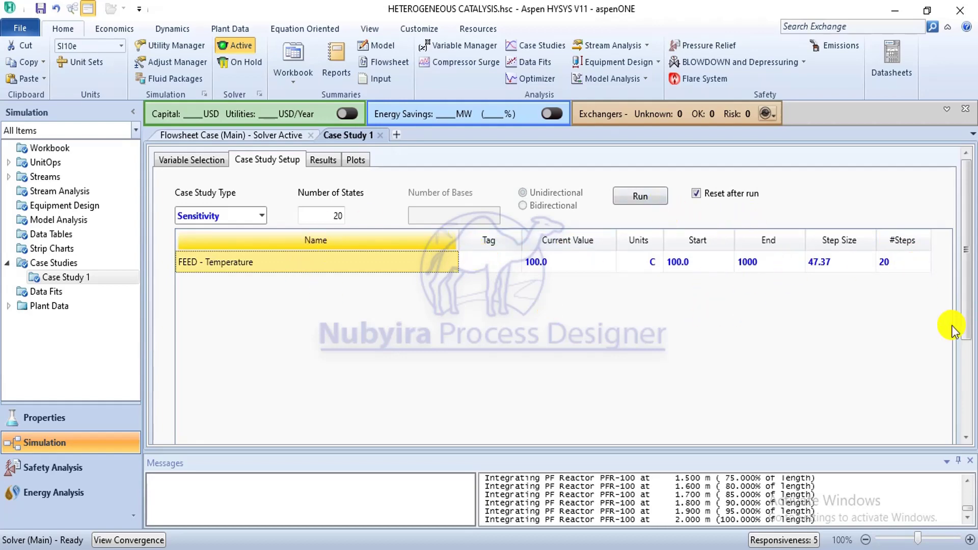
# Run the Case Study 1 sensitivity analysis and check its run status
pyautogui.click(640, 196)
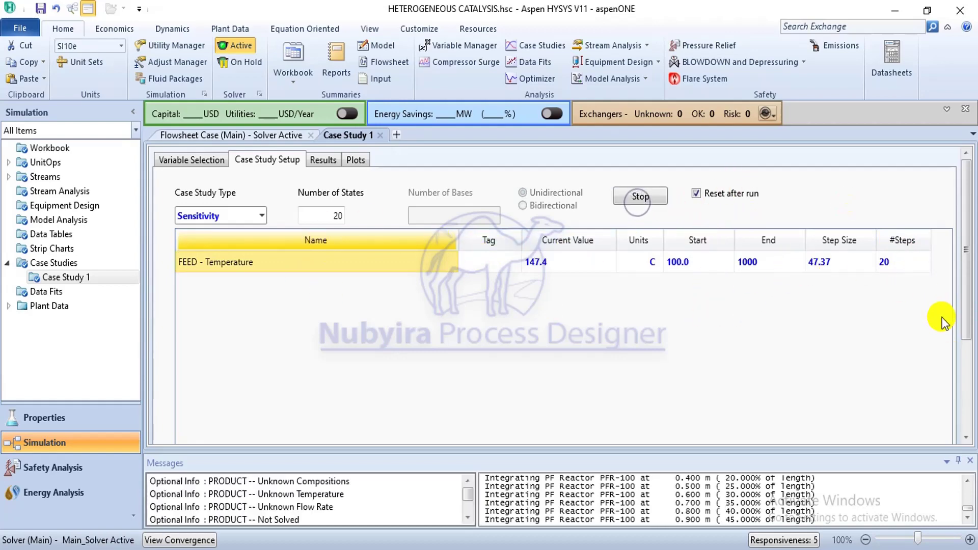
pyautogui.click(968, 389)
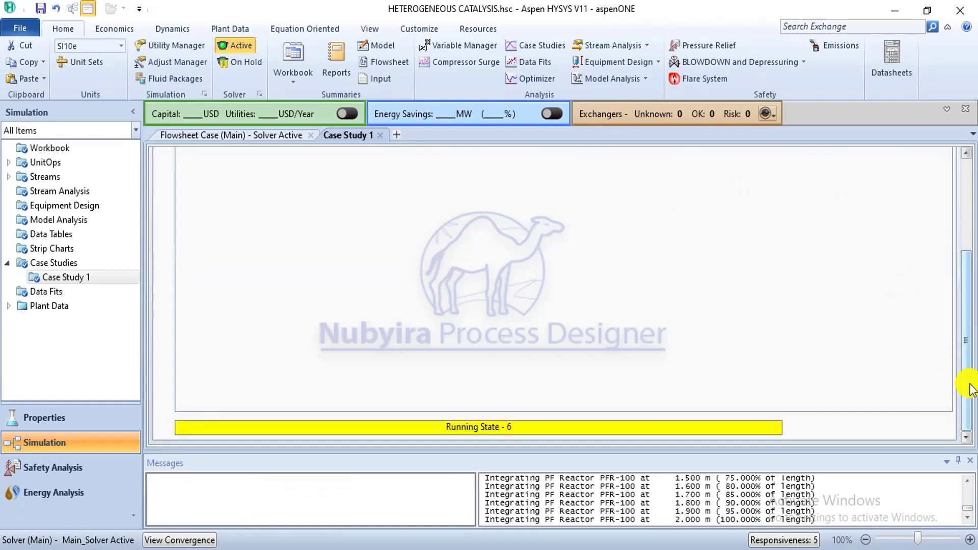
pyautogui.click(968, 225)
pyautogui.click(965, 377)
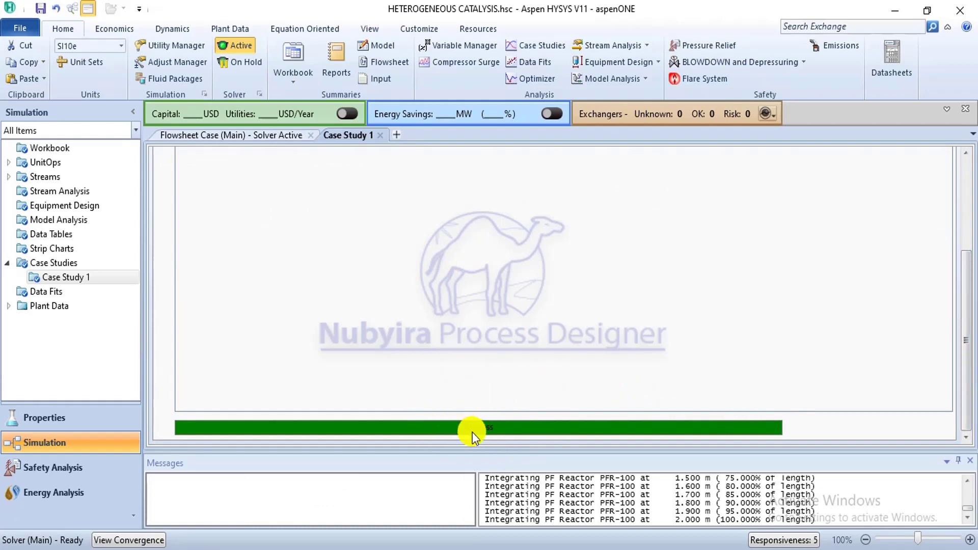
pyautogui.click(965, 232)
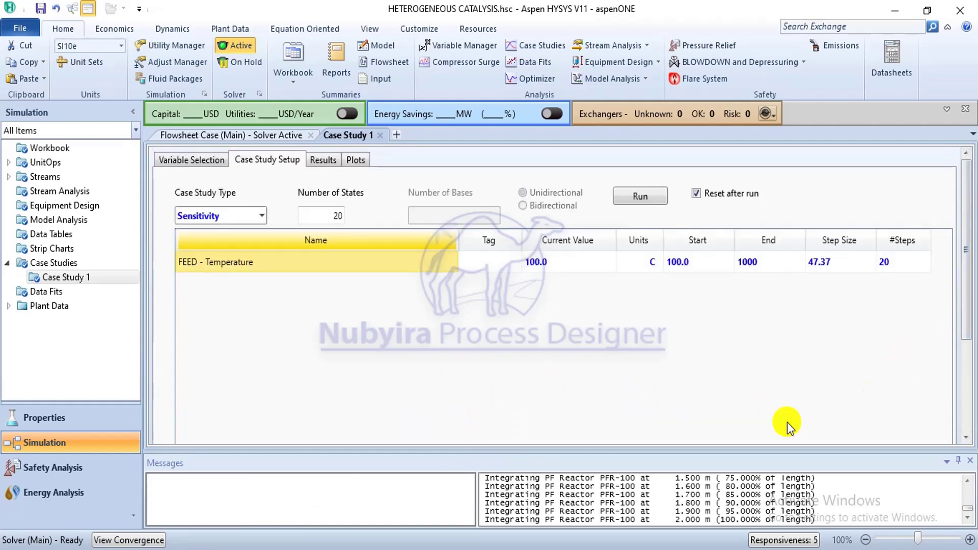
pyautogui.click(965, 397)
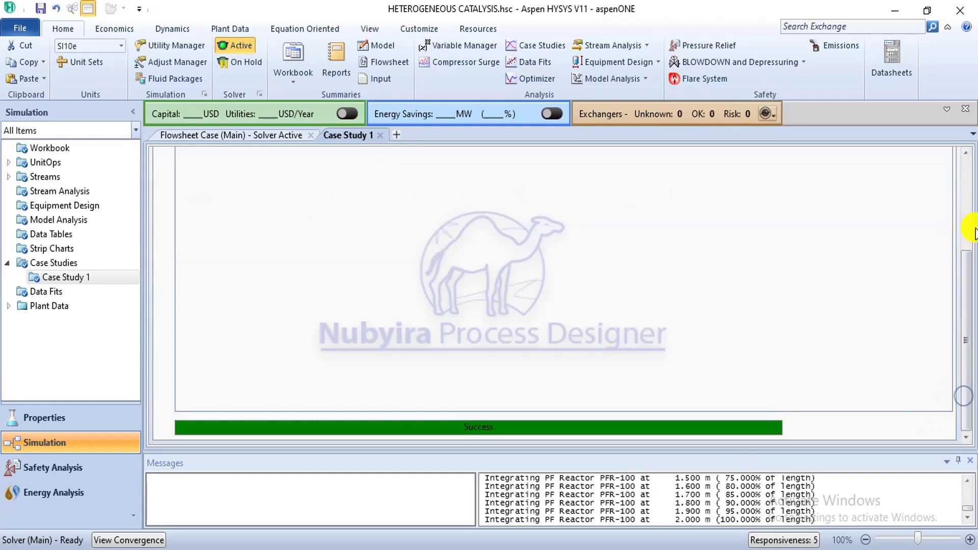
pyautogui.click(964, 216)
# Review Case Study 1's results table and its plot of PFR-100 conversion against FEED temperature
pyautogui.click(317, 161)
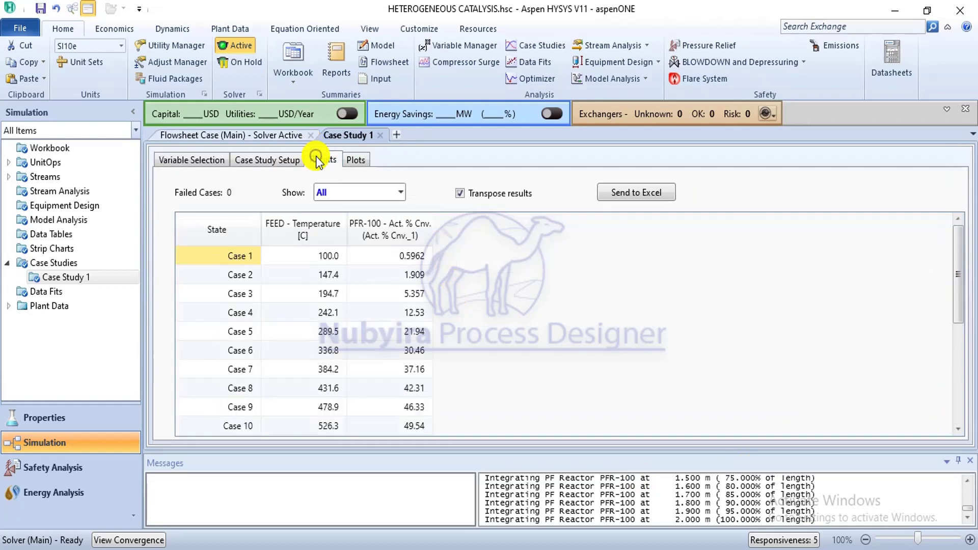
pyautogui.moveTo(961, 292)
pyautogui.mouseDown()
pyautogui.moveTo(964, 406)
pyautogui.moveTo(961, 280)
pyautogui.moveTo(962, 399)
pyautogui.moveTo(944, 328)
pyautogui.moveTo(957, 295)
pyautogui.mouseUp()
pyautogui.click(352, 160)
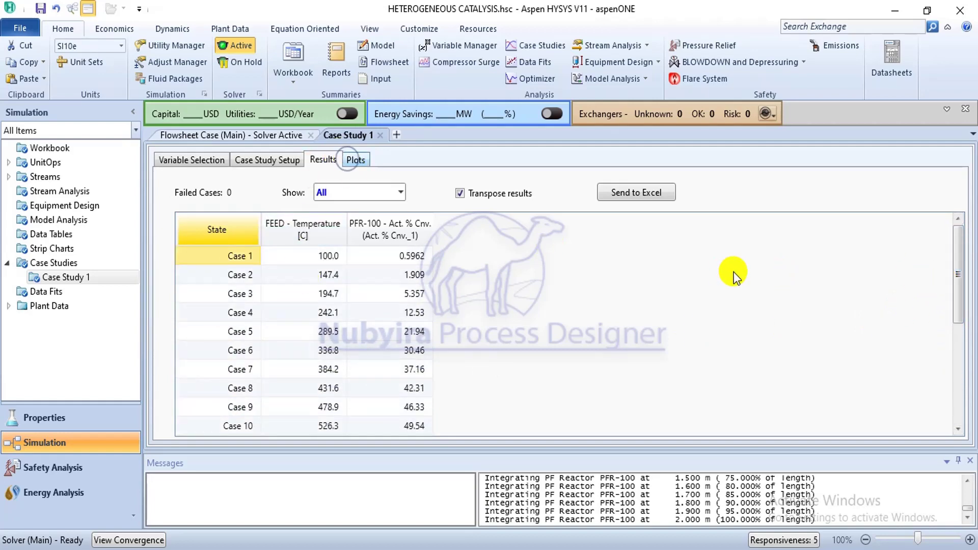
pyautogui.moveTo(963, 288); pyautogui.dragTo(960, 314)
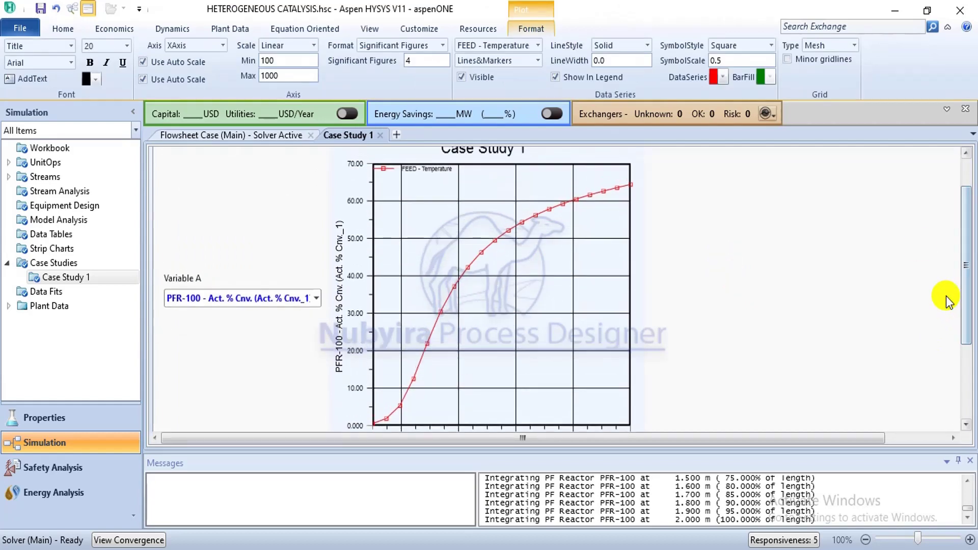
# Collapse the ribbon and hide the Messages pane to view the whole Case Study 1 plot
pyautogui.click(950, 29)
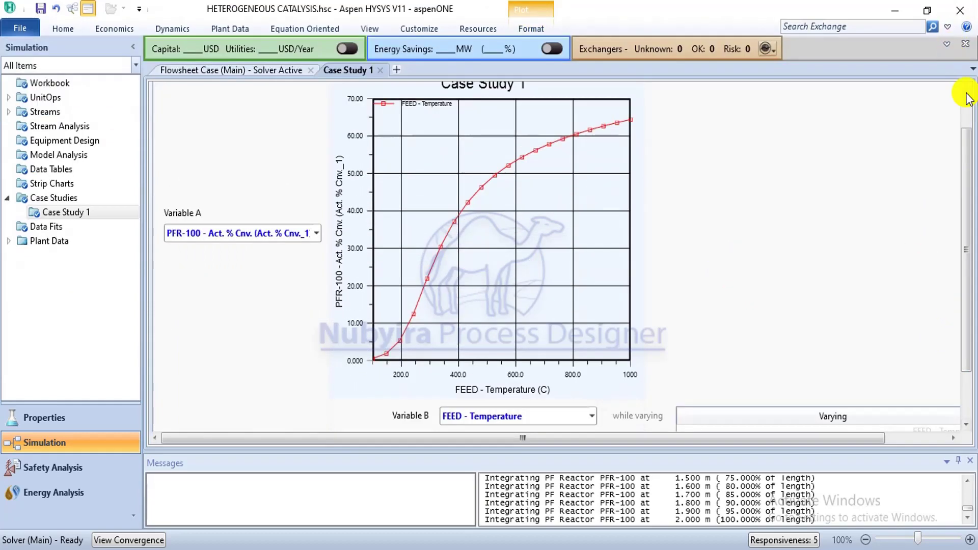
pyautogui.click(946, 462)
pyautogui.click(925, 516)
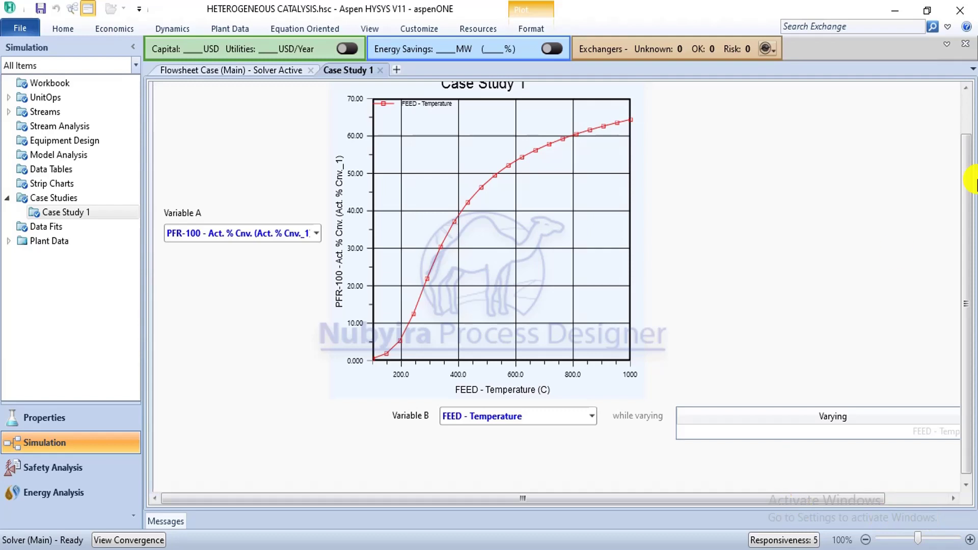
pyautogui.moveTo(965, 170); pyautogui.dragTo(973, 127)
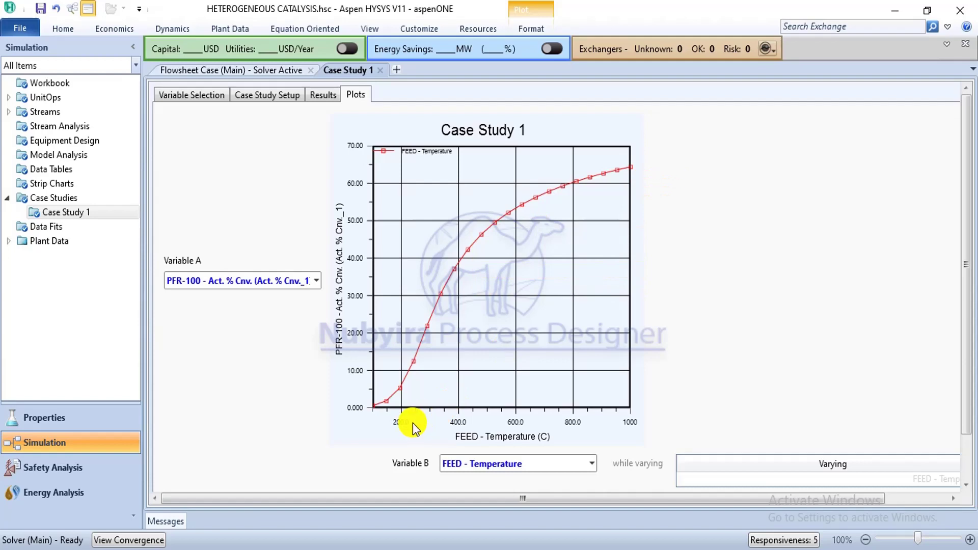
pyautogui.moveTo(510, 248)
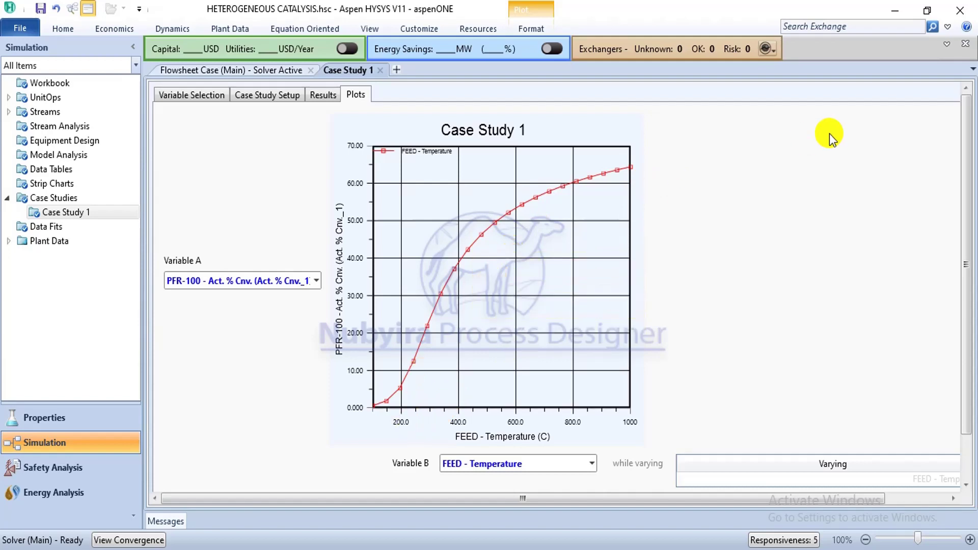
# Add a second case study to the simulation's case study list
pyautogui.click(267, 72)
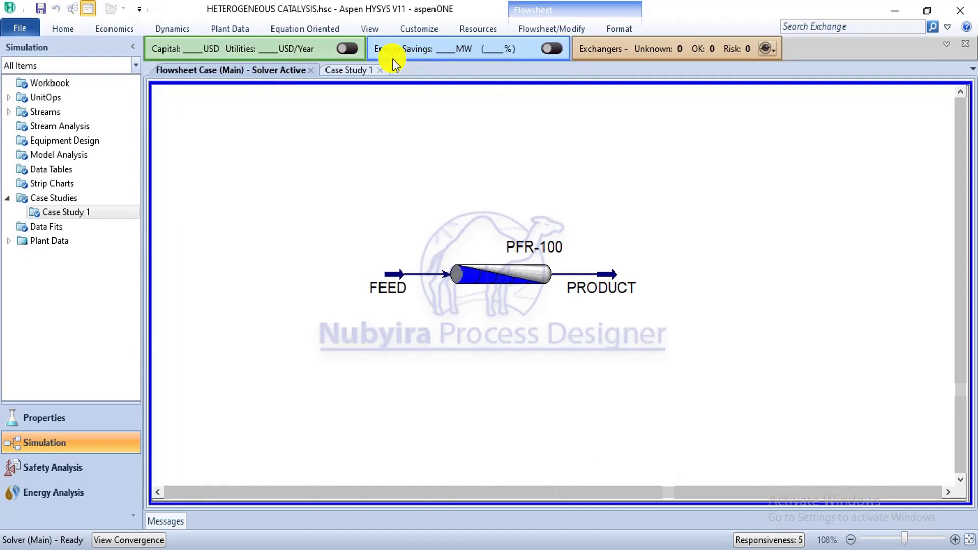
pyautogui.click(62, 28)
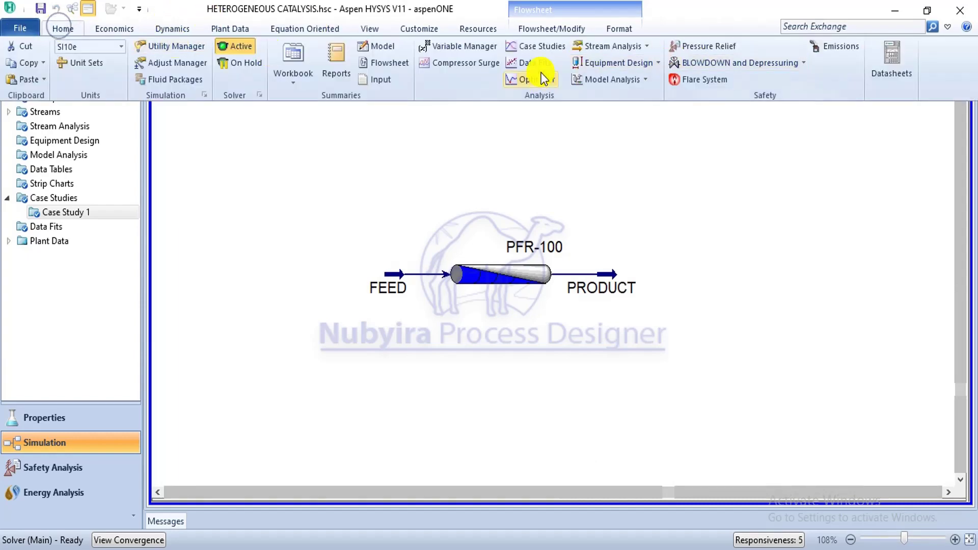
pyautogui.click(541, 51)
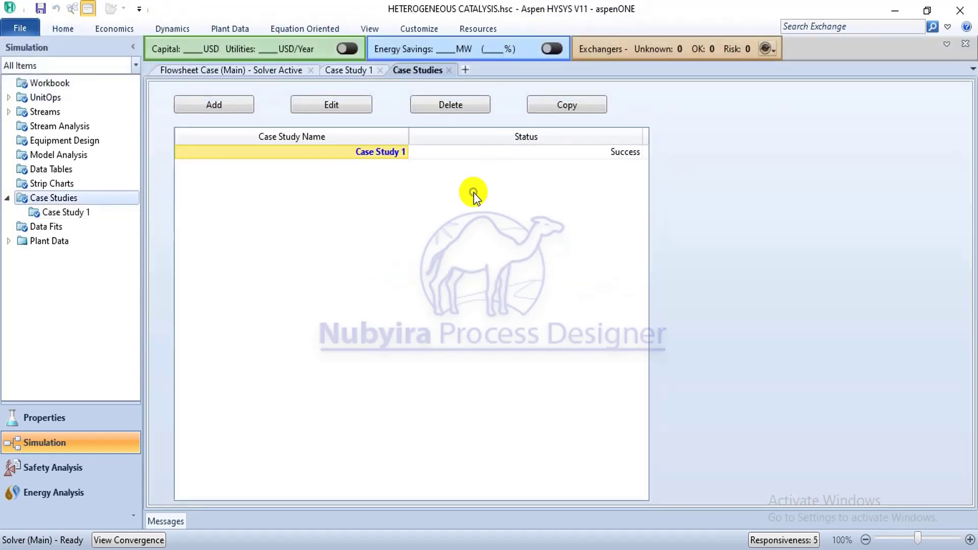
pyautogui.click(226, 106)
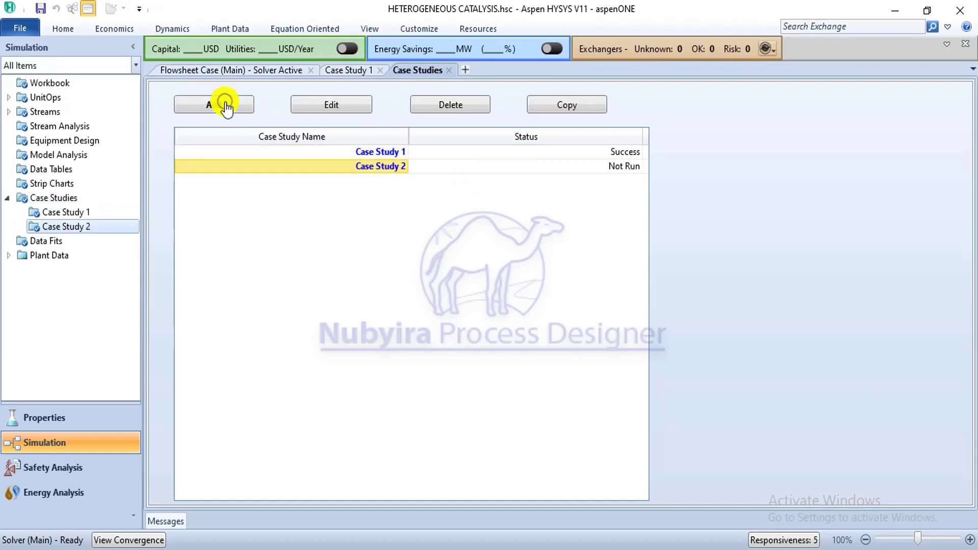
# Add the FEED stream's Pressure as the independent variable of Case Study 2
pyautogui.click(743, 123)
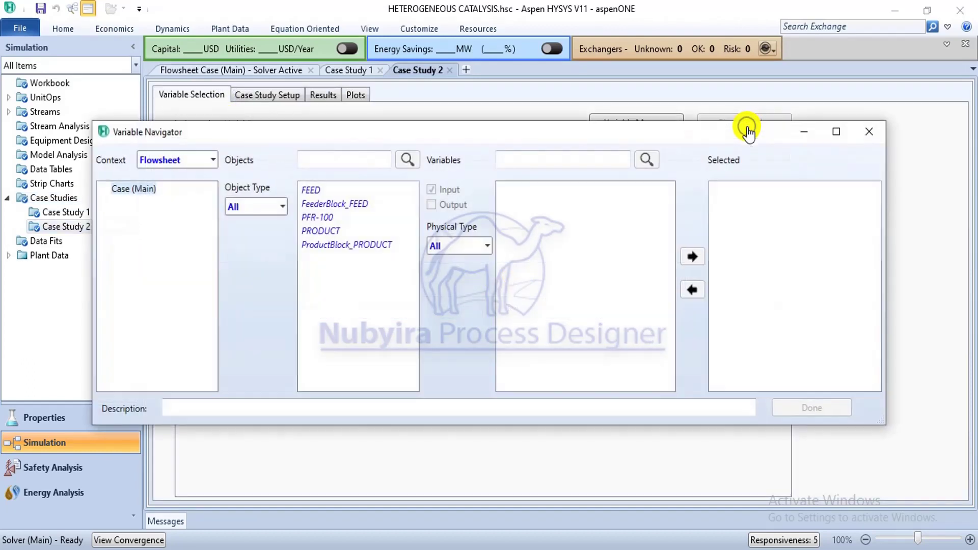
pyautogui.click(310, 191)
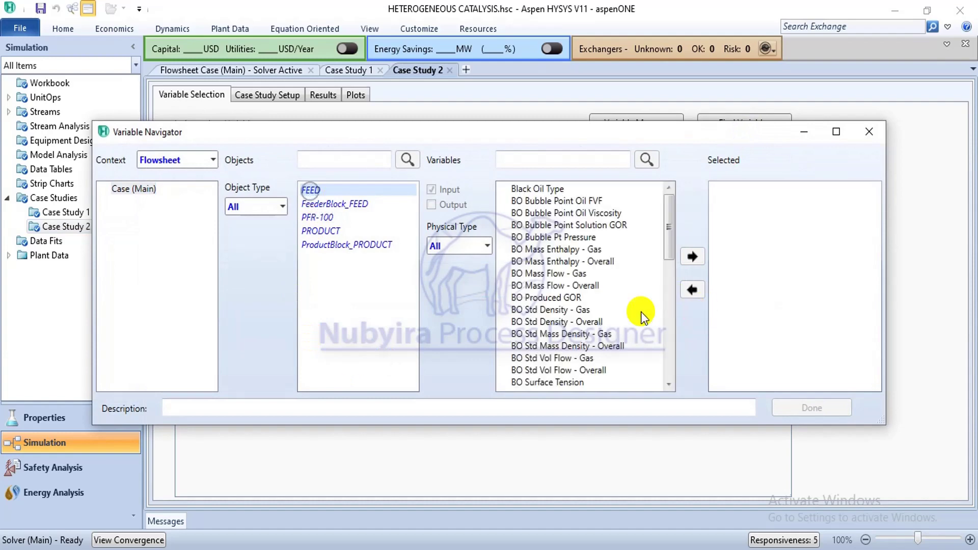
pyautogui.click(486, 247)
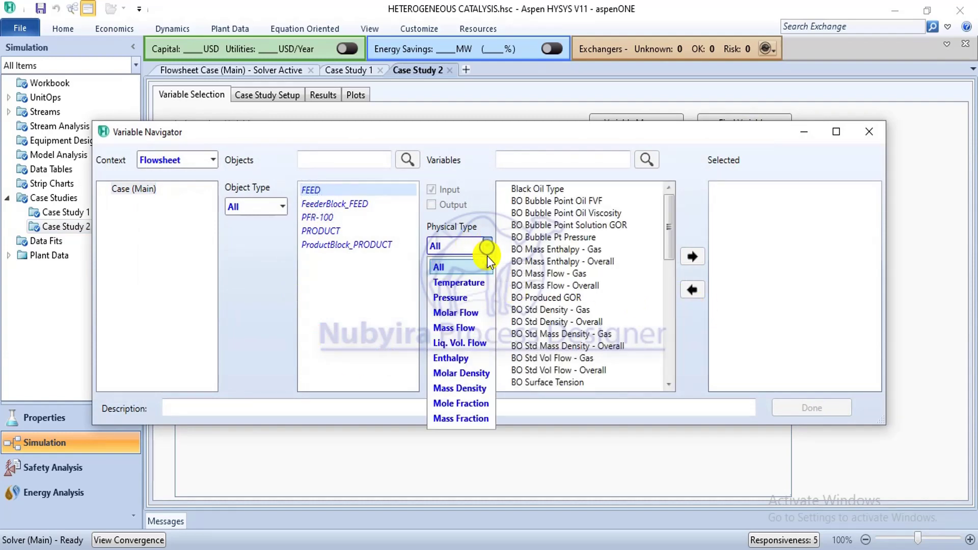
pyautogui.click(473, 293)
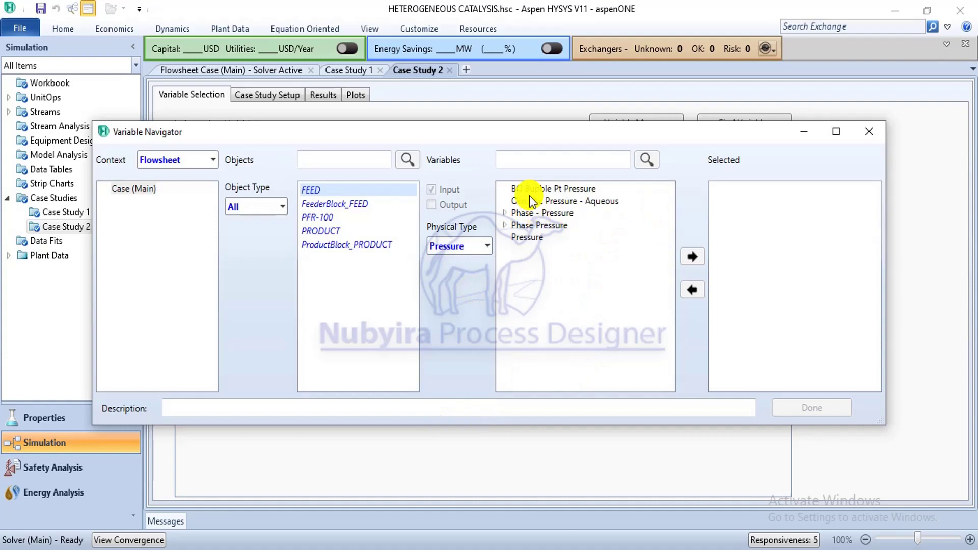
pyautogui.click(694, 255)
pyautogui.click(787, 410)
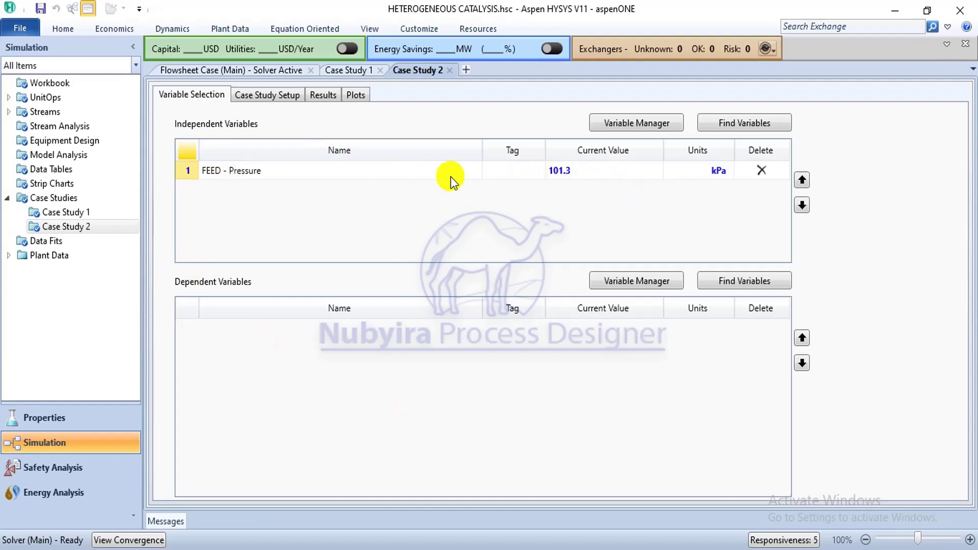
# Add PFR-100's actual percent conversion (Act. % Cnv._1) as the dependent variable of Case Study 2
pyautogui.click(760, 280)
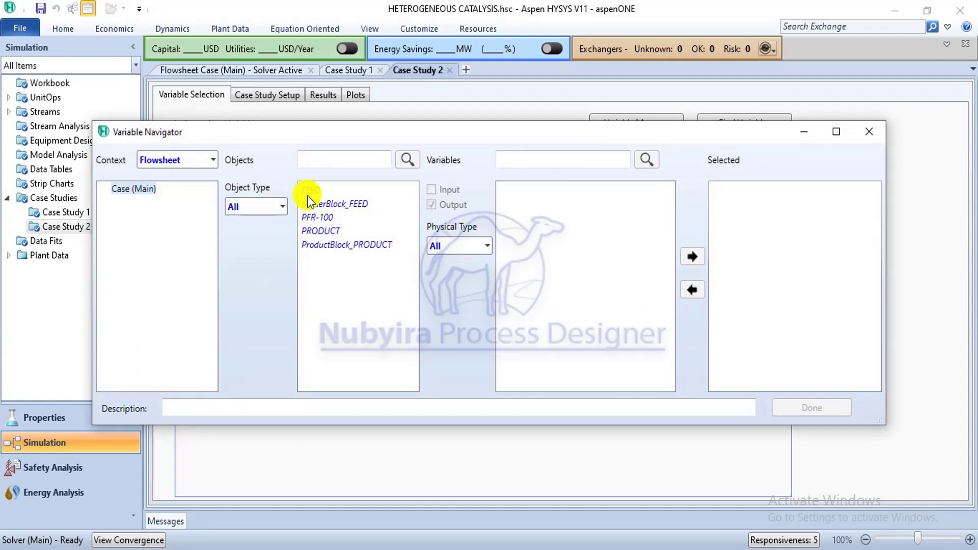
pyautogui.click(319, 218)
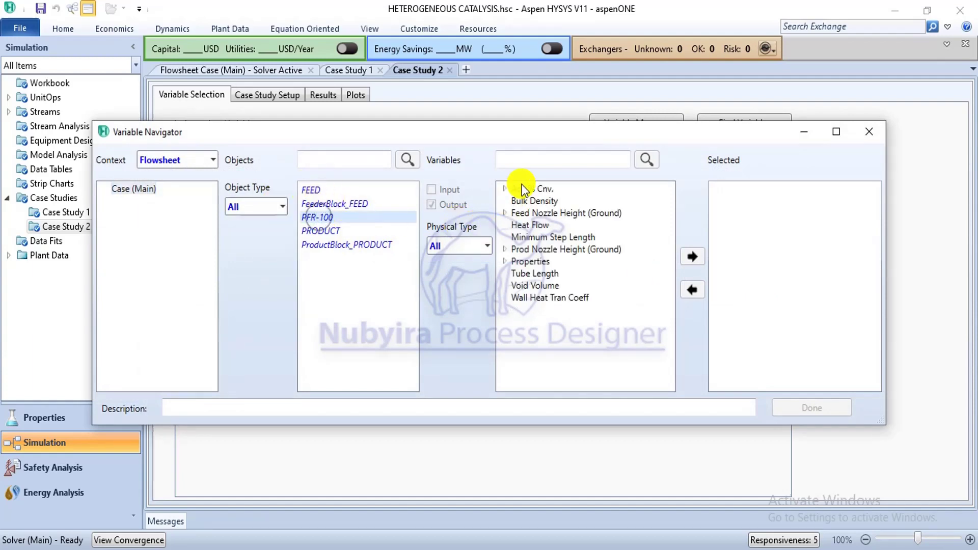
pyautogui.click(503, 188)
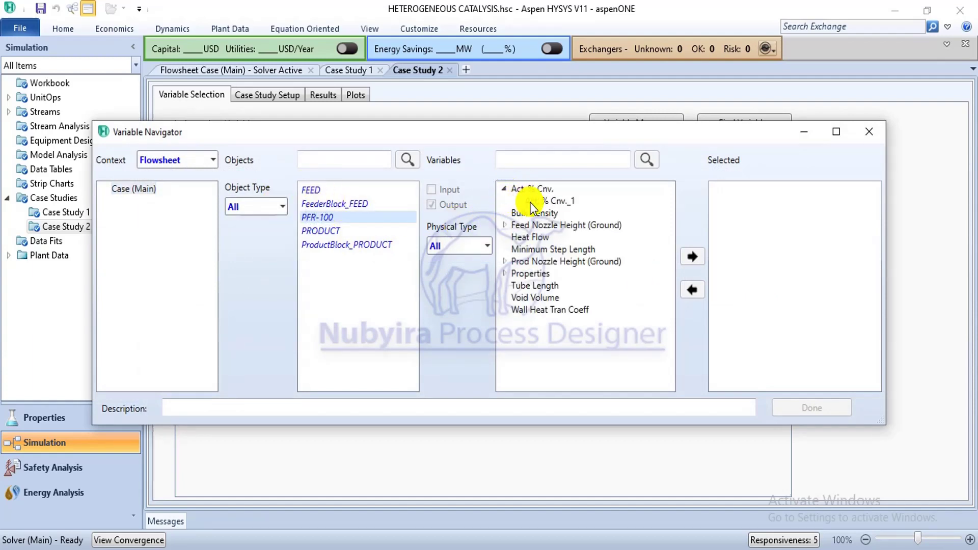
pyautogui.click(693, 260)
pyautogui.click(835, 408)
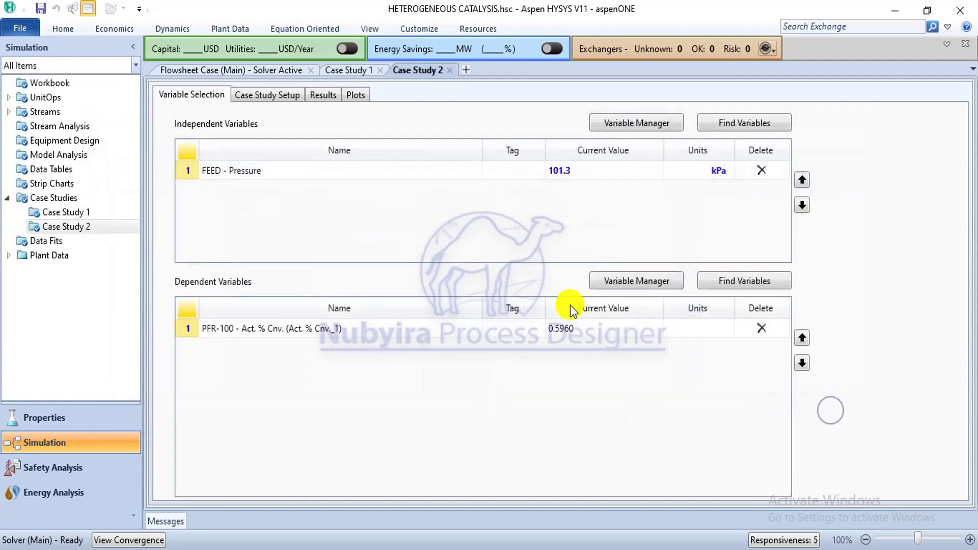
# Set Case Study 2's type to Sensitivity and its FEED pressure range from 100 to 1000 kPa with 20 steps
pyautogui.click(261, 96)
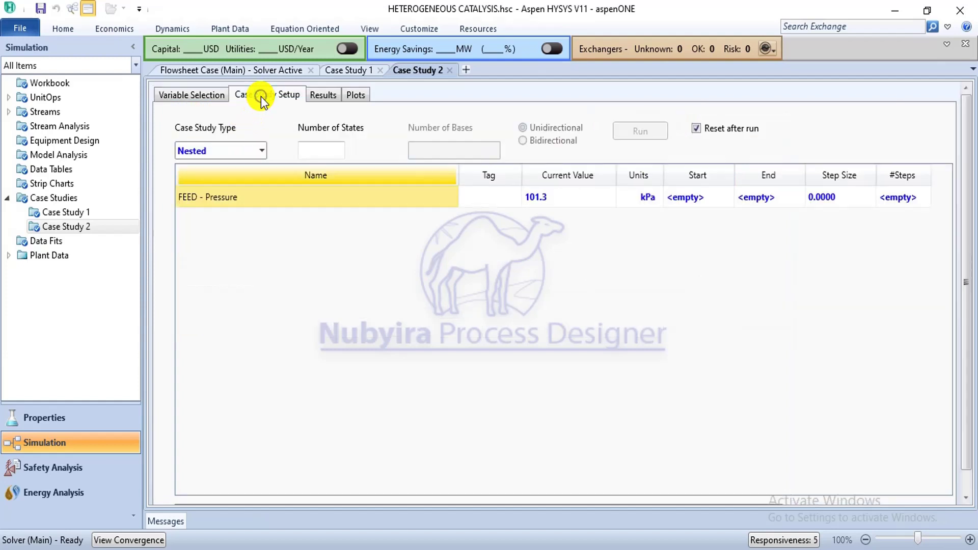
pyautogui.click(262, 151)
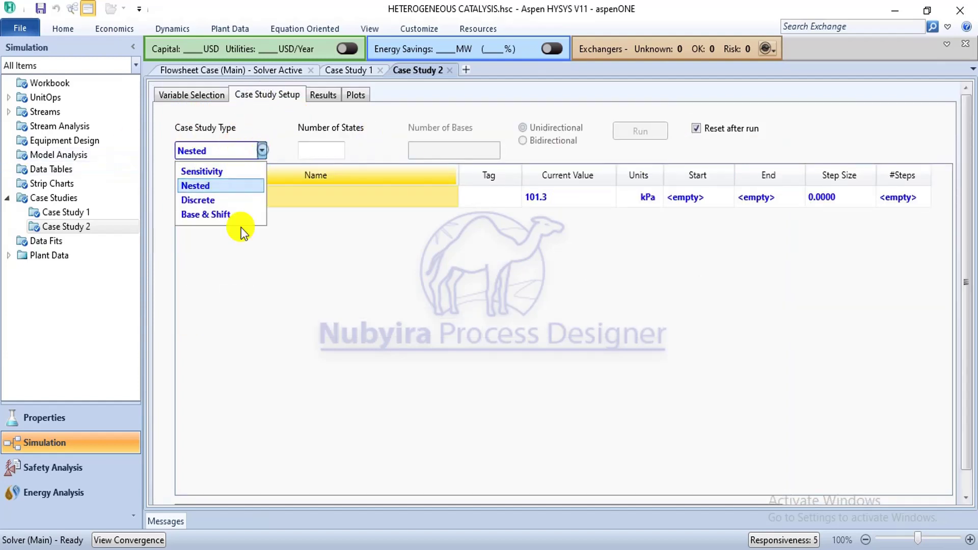
pyautogui.click(246, 174)
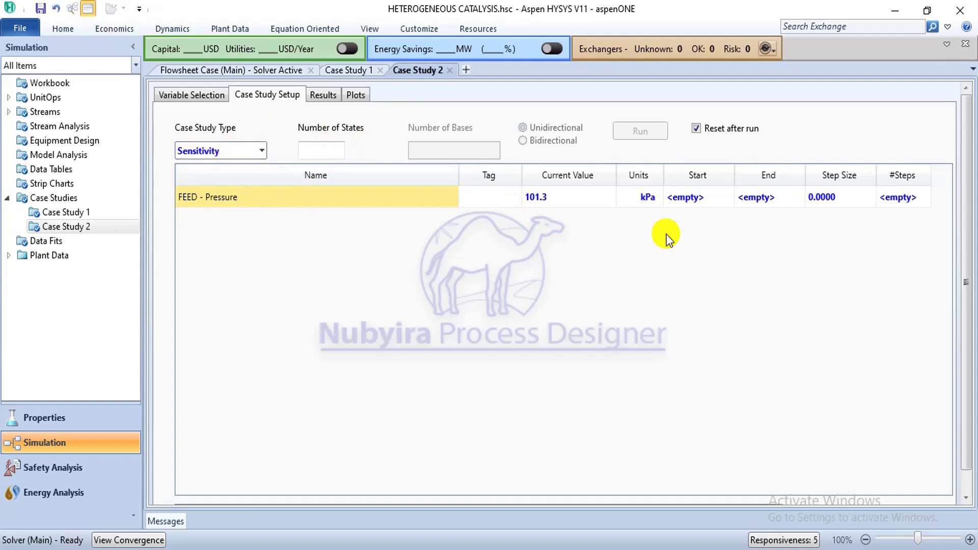
pyautogui.click(726, 195)
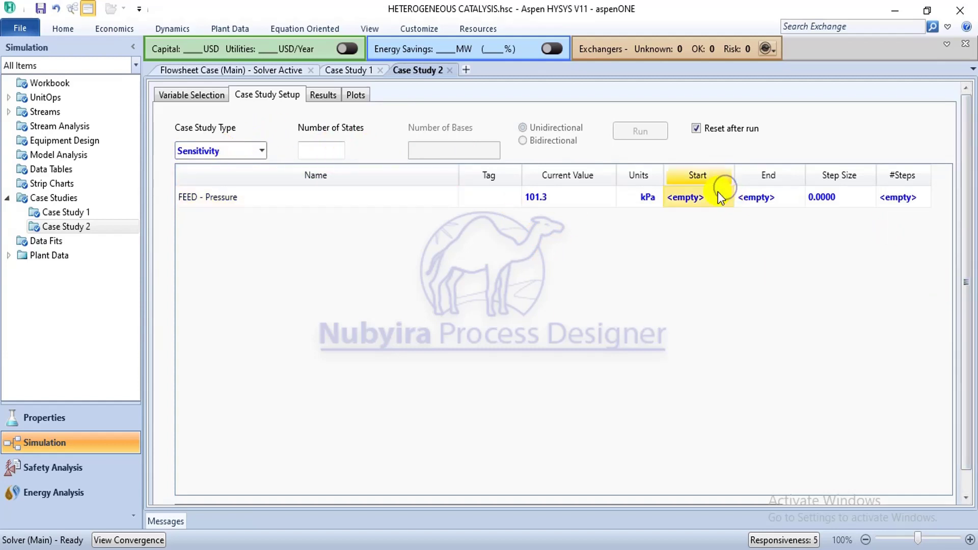
pyautogui.write('100')
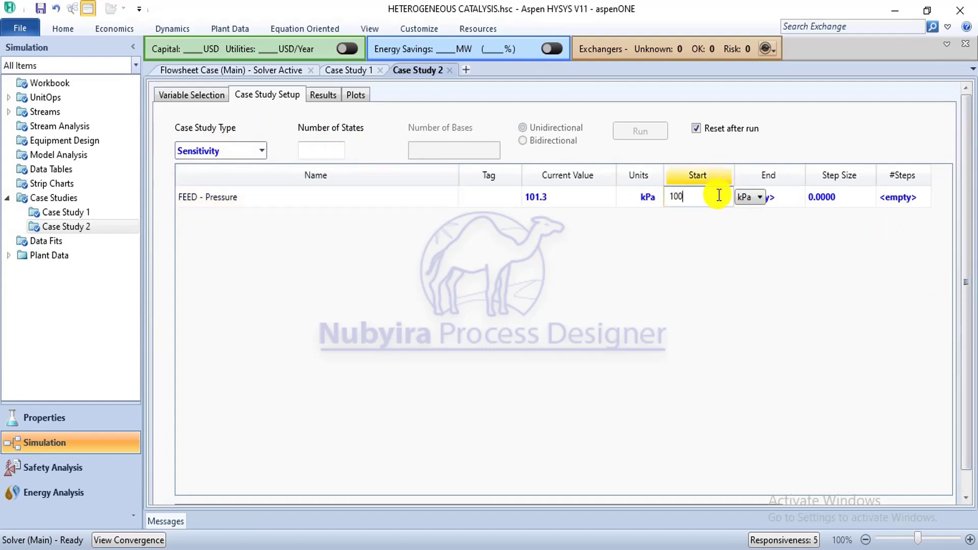
pyautogui.press('Return')
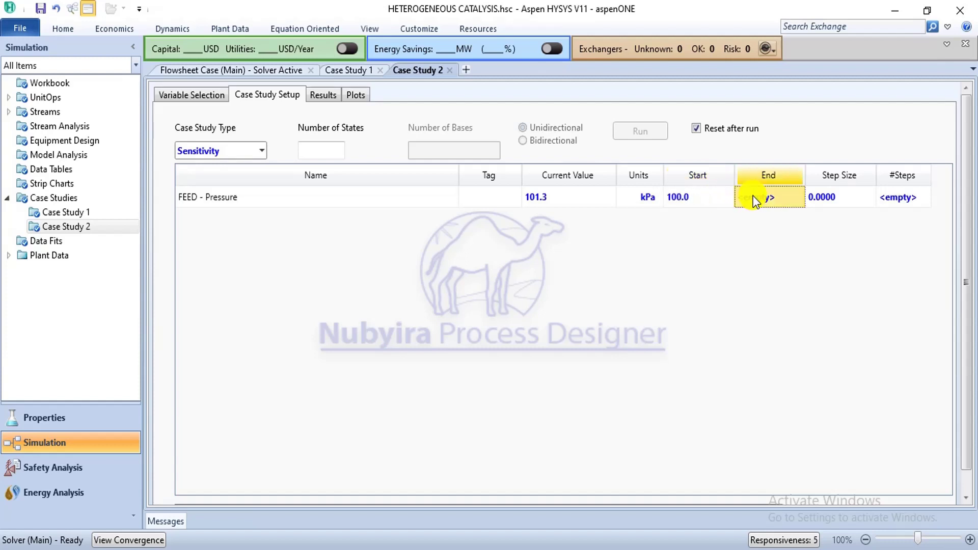
pyautogui.click(755, 197)
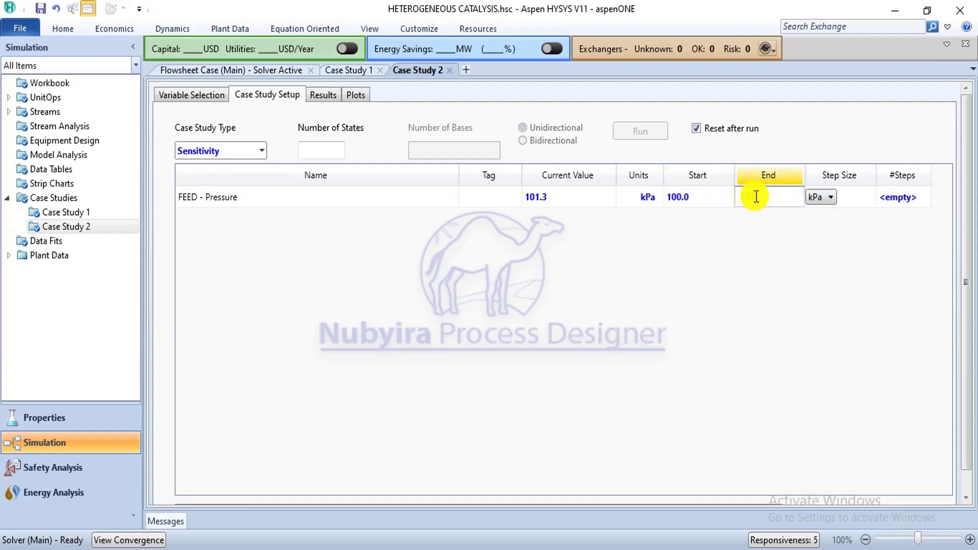
pyautogui.press('Return')
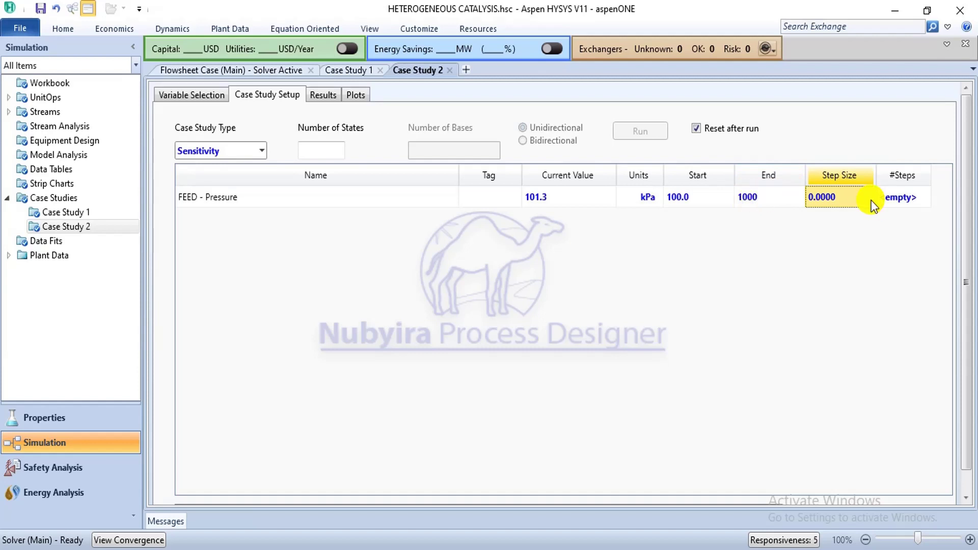
pyautogui.click(885, 204)
pyautogui.write('20')
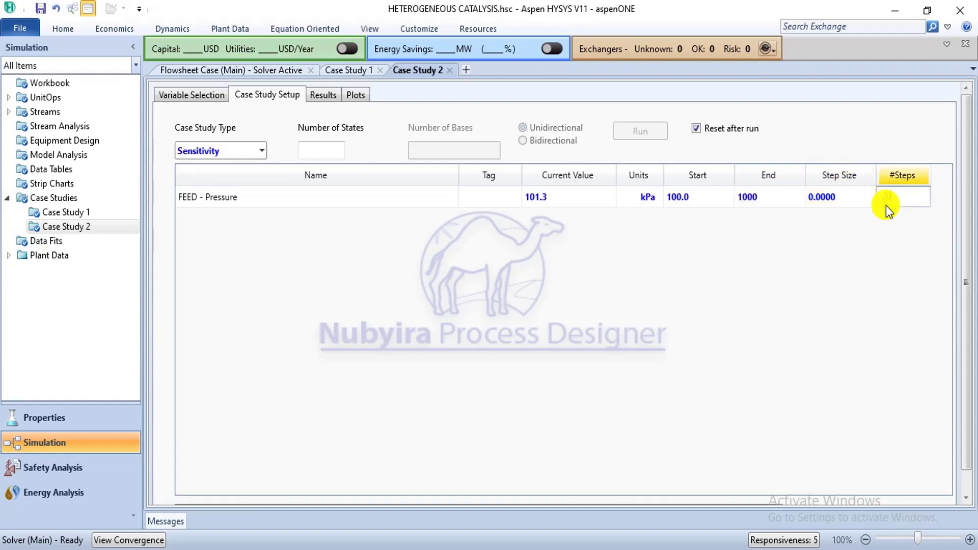
pyautogui.press('Return')
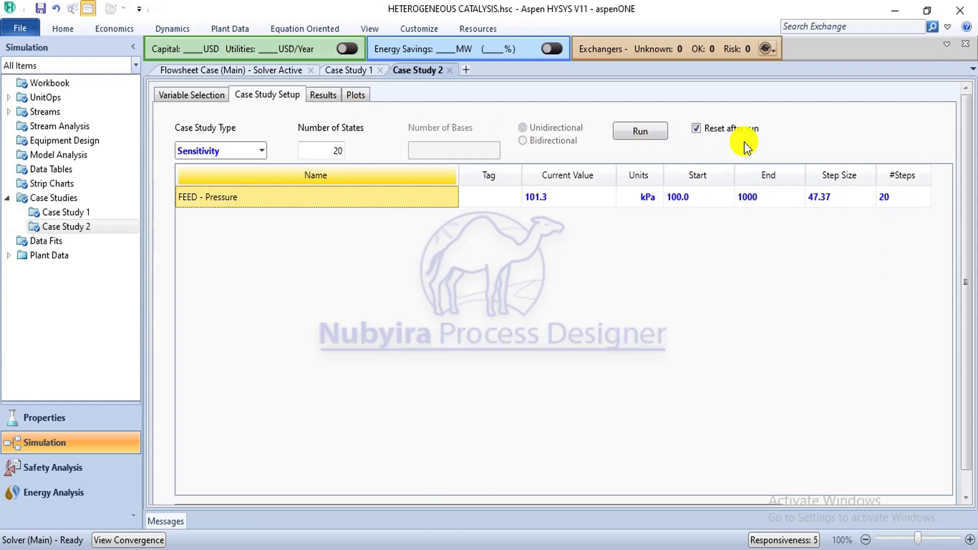
# Run Case Study 2 and review its results table of PFR-100 conversion across the FEED pressure cases
pyautogui.click(633, 135)
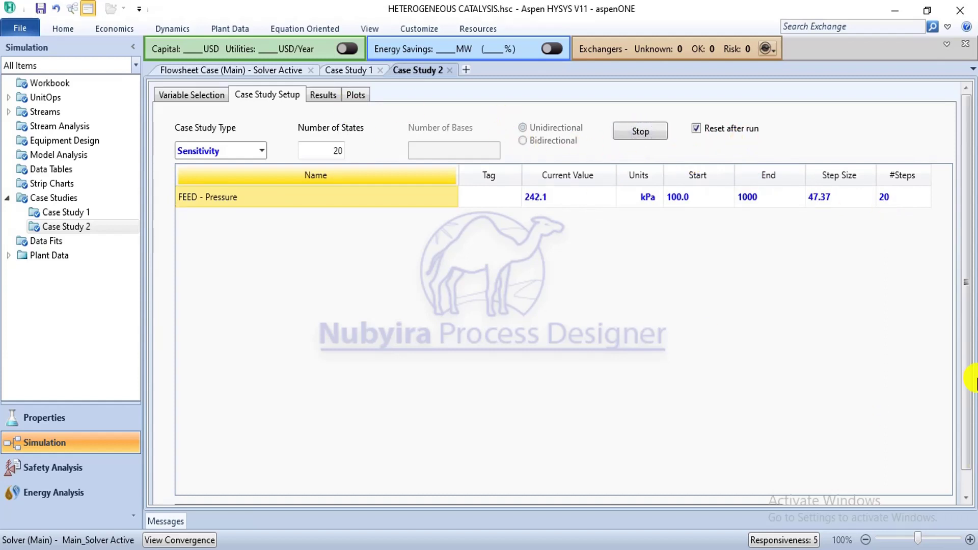
pyautogui.moveTo(965, 428); pyautogui.dragTo(972, 470)
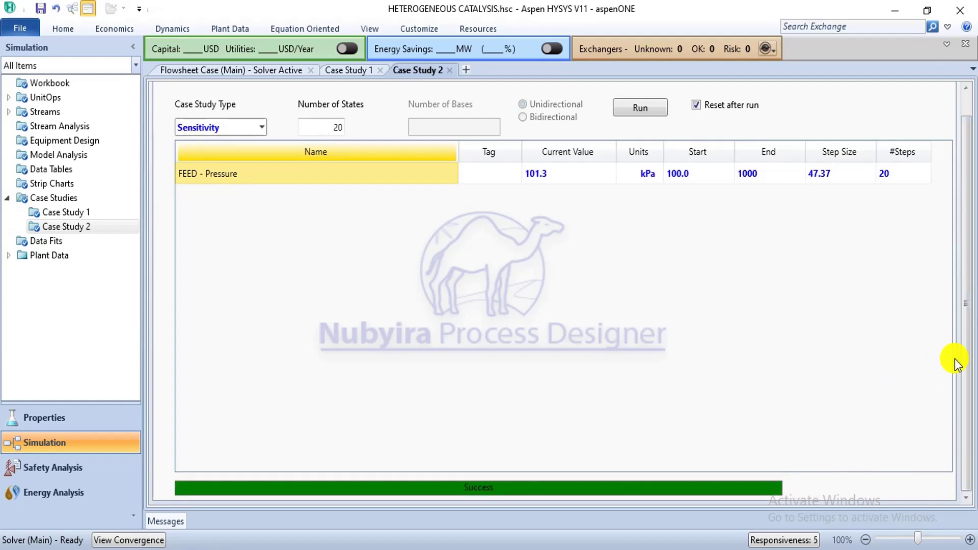
pyautogui.moveTo(967, 365); pyautogui.dragTo(974, 280)
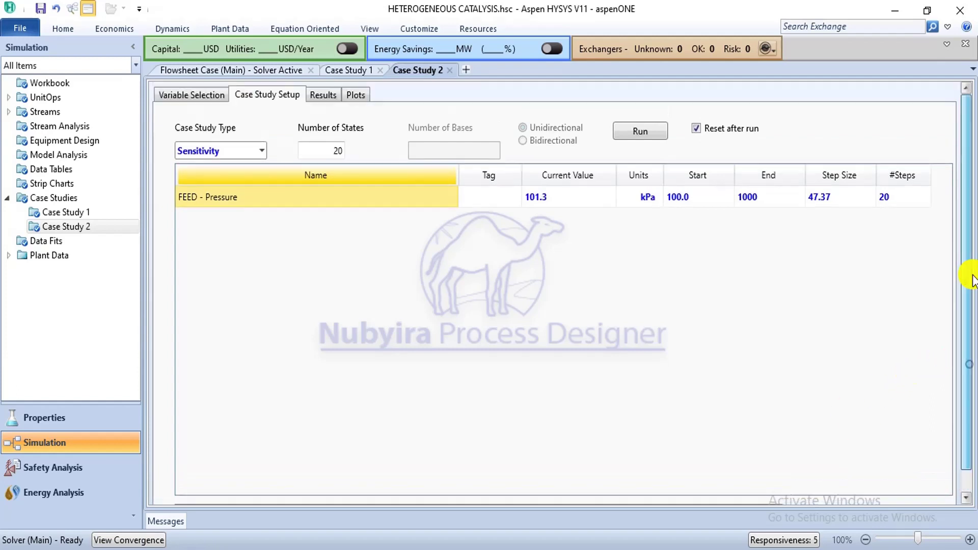
pyautogui.click(326, 94)
pyautogui.moveTo(958, 360); pyautogui.dragTo(973, 438)
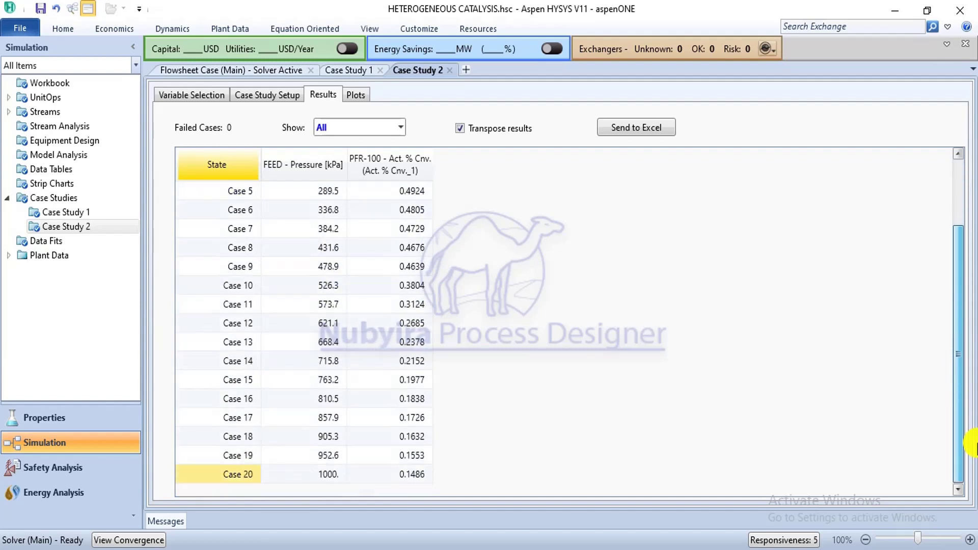
# Examine Case Study 2's plot of conversion against FEED pressure and compare it with Case Study 1's temperature plot
pyautogui.click(361, 94)
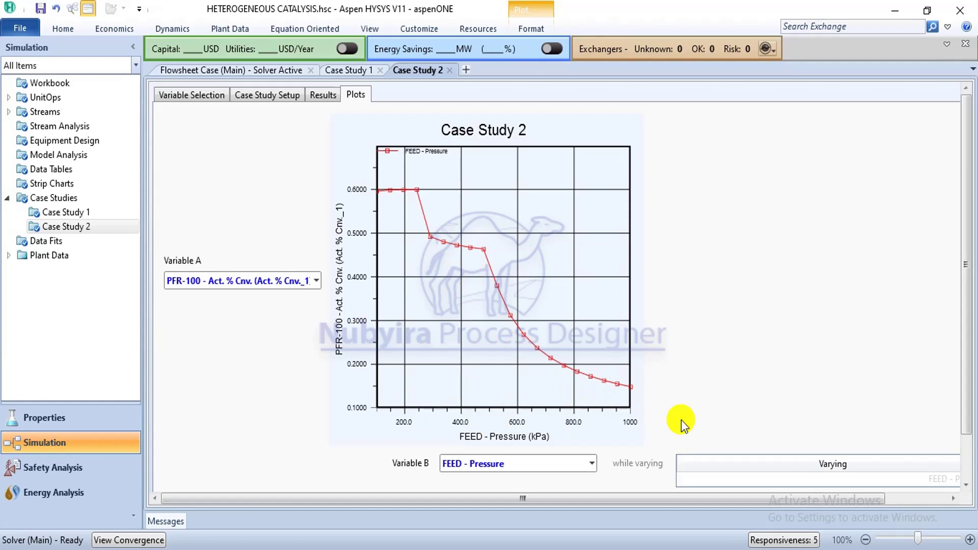
pyautogui.moveTo(396, 190)
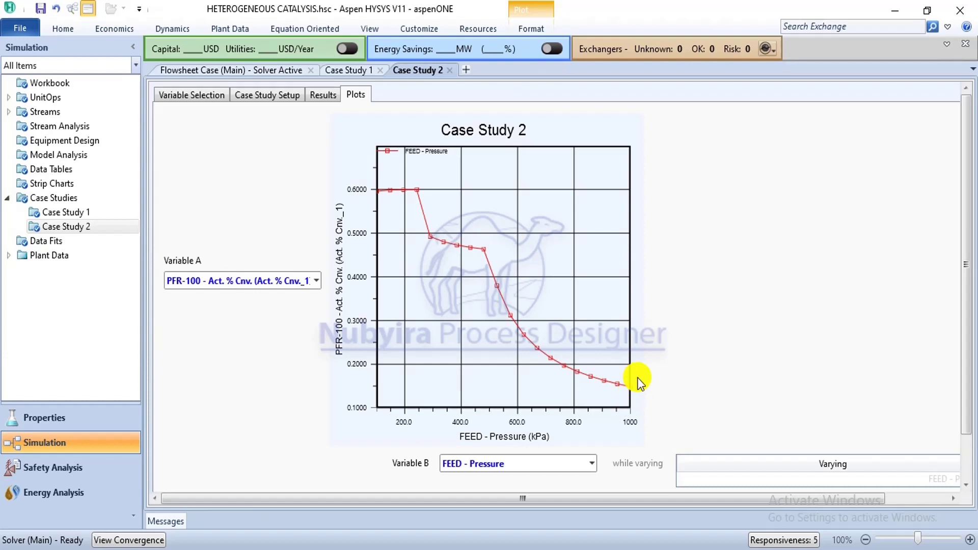
pyautogui.click(348, 70)
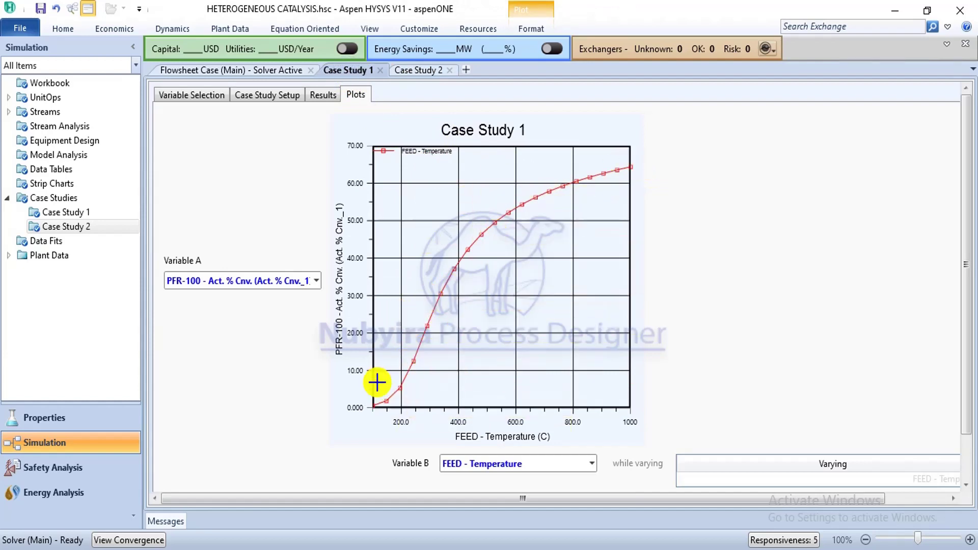
pyautogui.click(395, 69)
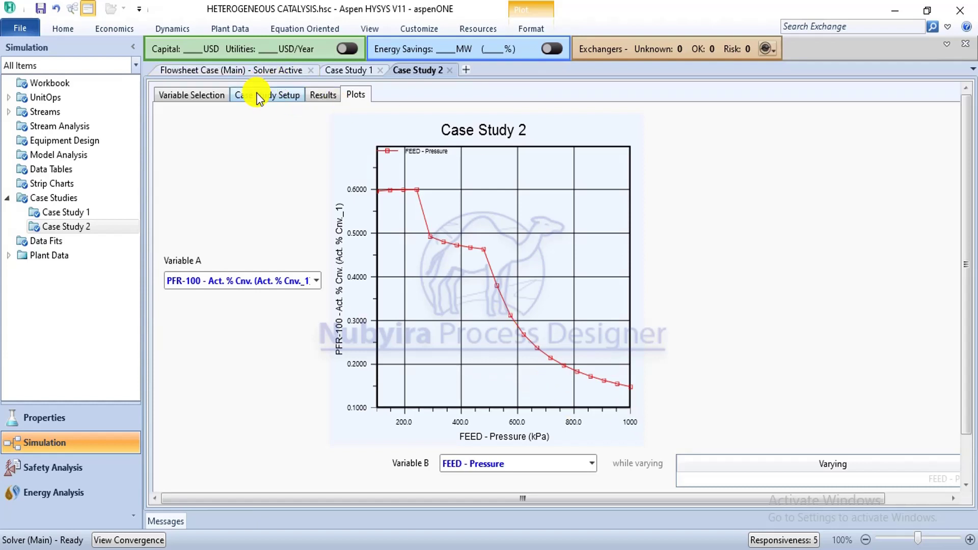
# Add a third case study to the simulation's case study list
pyautogui.click(267, 75)
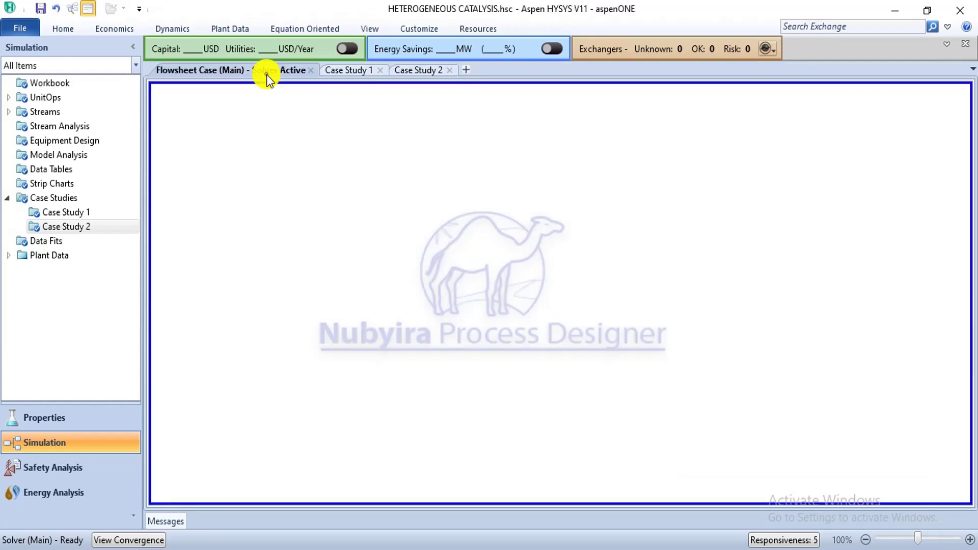
pyautogui.click(63, 29)
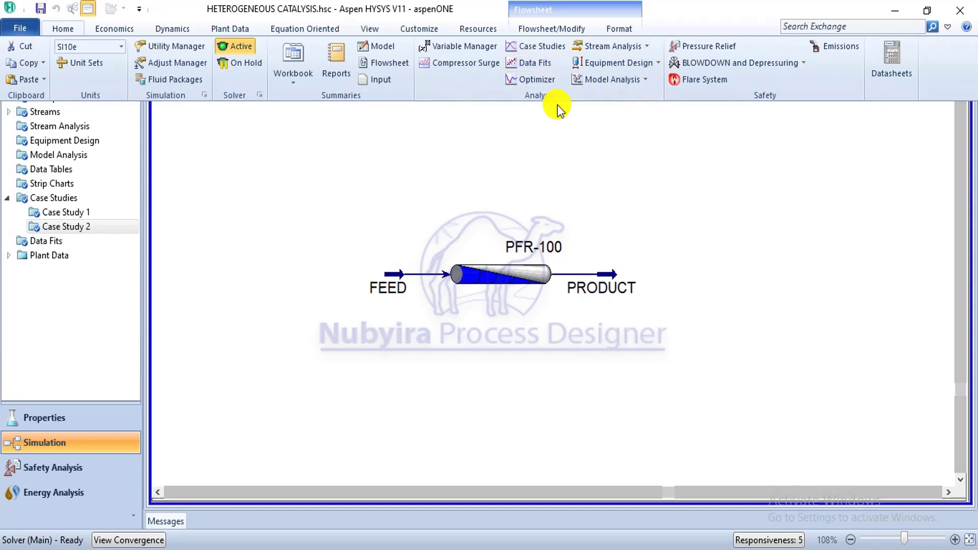
pyautogui.click(542, 46)
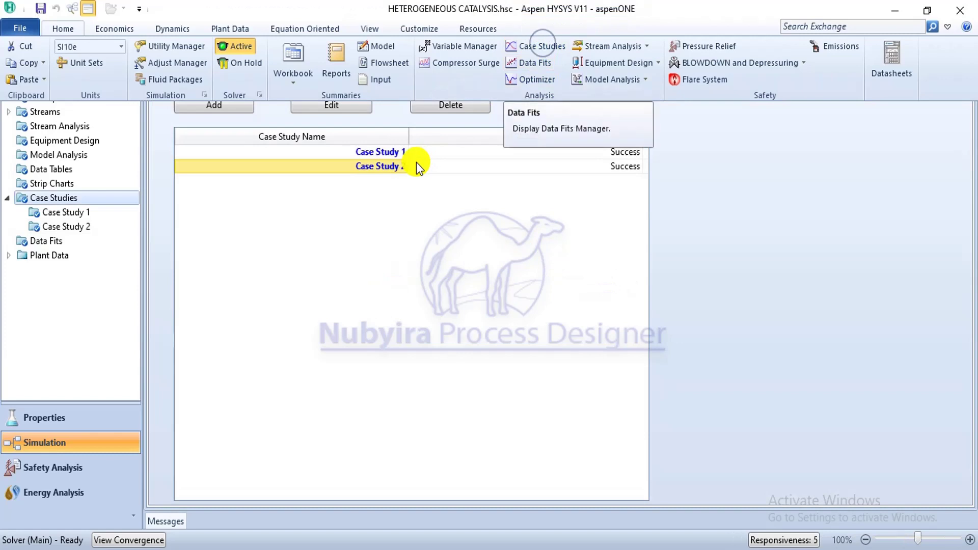
pyautogui.click(232, 108)
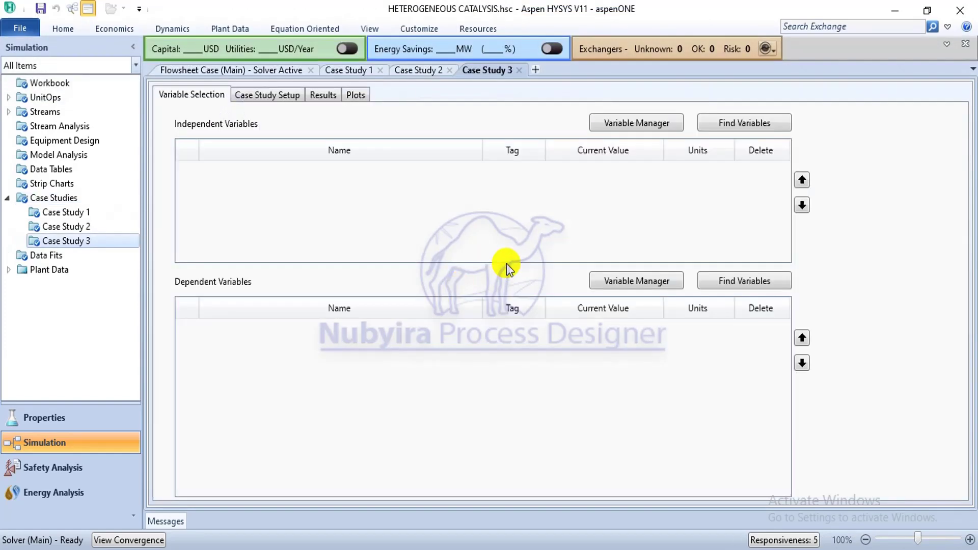
# Add PFR-100's Reactor Volume as the independent variable of Case Study 3
pyautogui.click(727, 126)
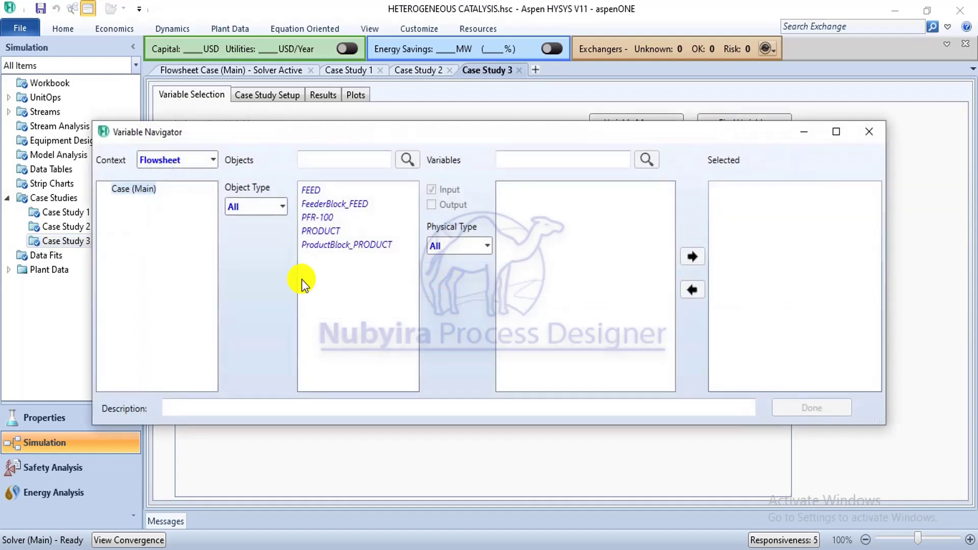
pyautogui.click(308, 219)
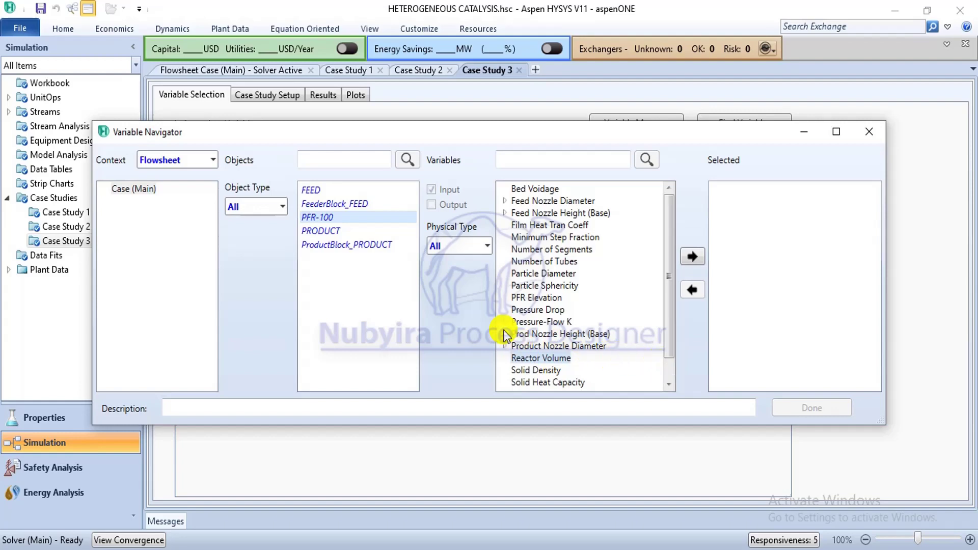
pyautogui.click(694, 257)
pyautogui.click(823, 408)
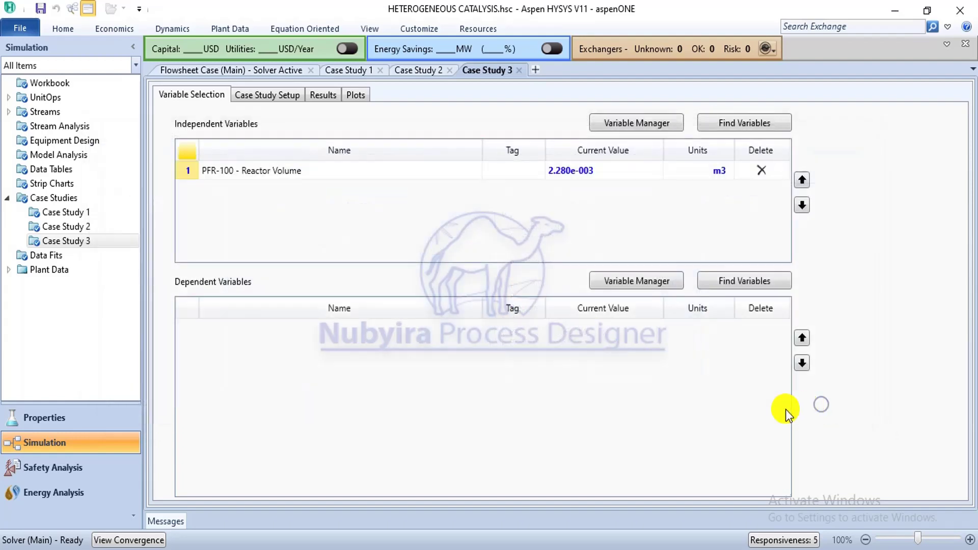
# Add PFR-100's actual percent conversion (Act. % Cnv._1) as the dependent variable of Case Study 3
pyautogui.click(743, 285)
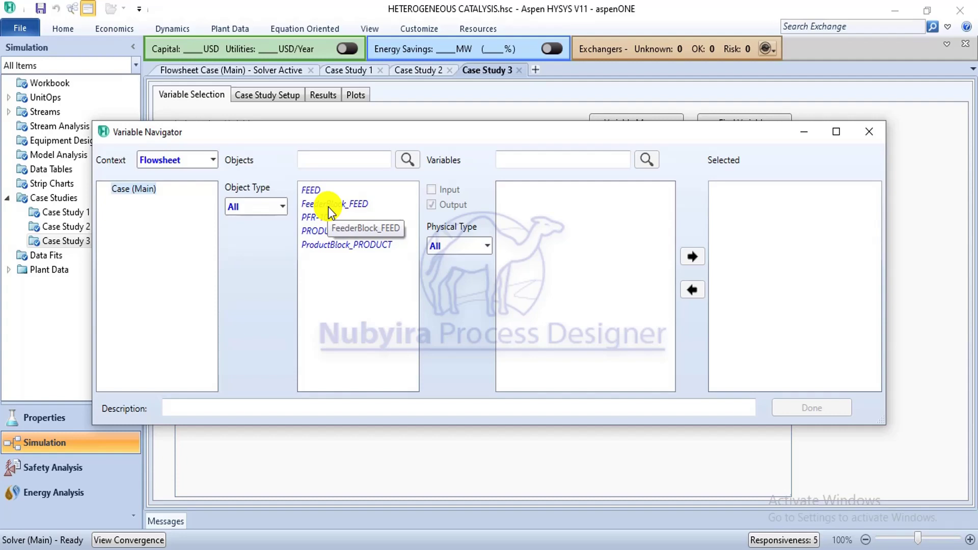
pyautogui.click(488, 246)
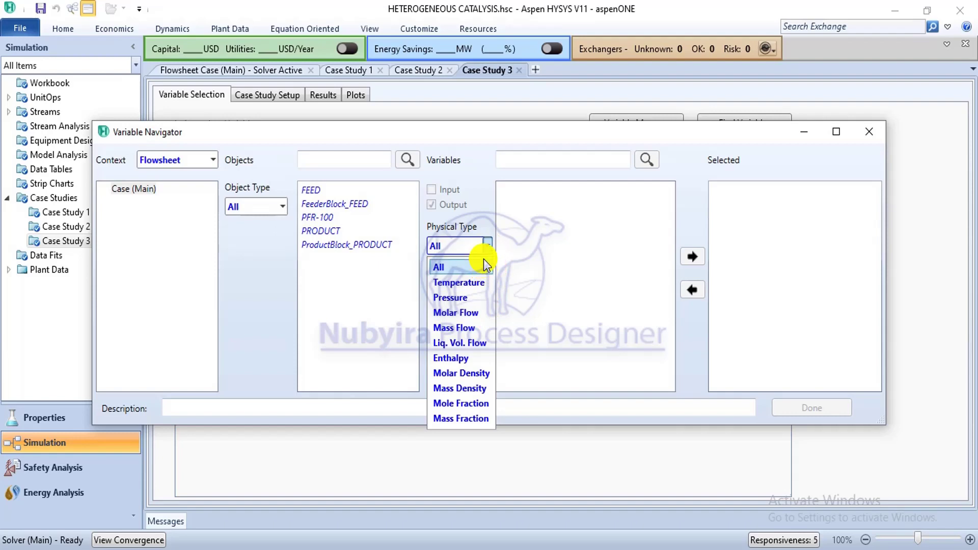
pyautogui.click(322, 225)
pyautogui.click(323, 219)
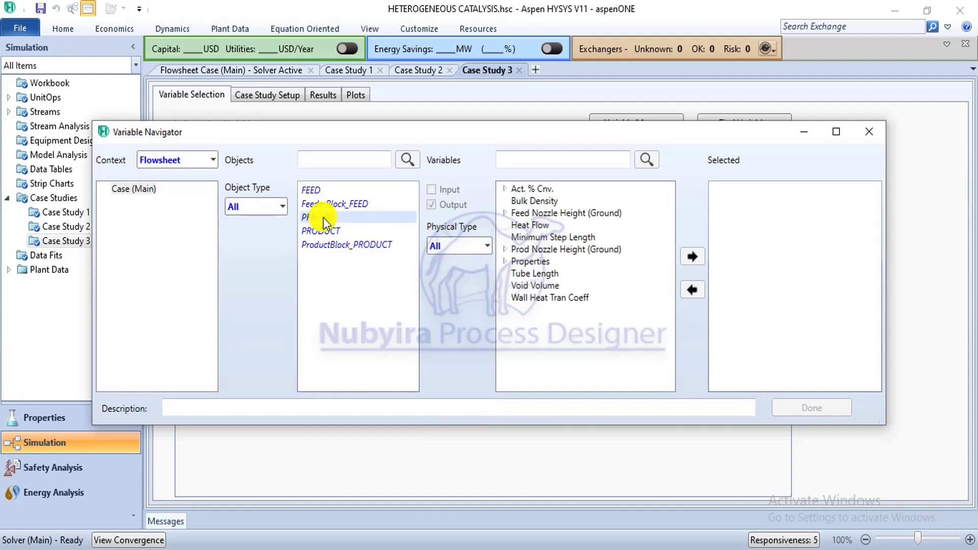
pyautogui.click(504, 188)
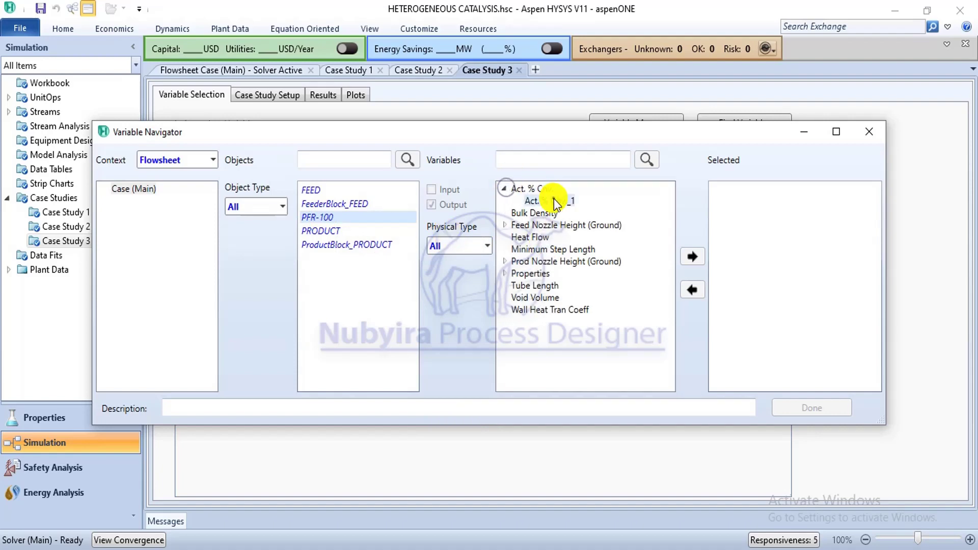
pyautogui.click(693, 257)
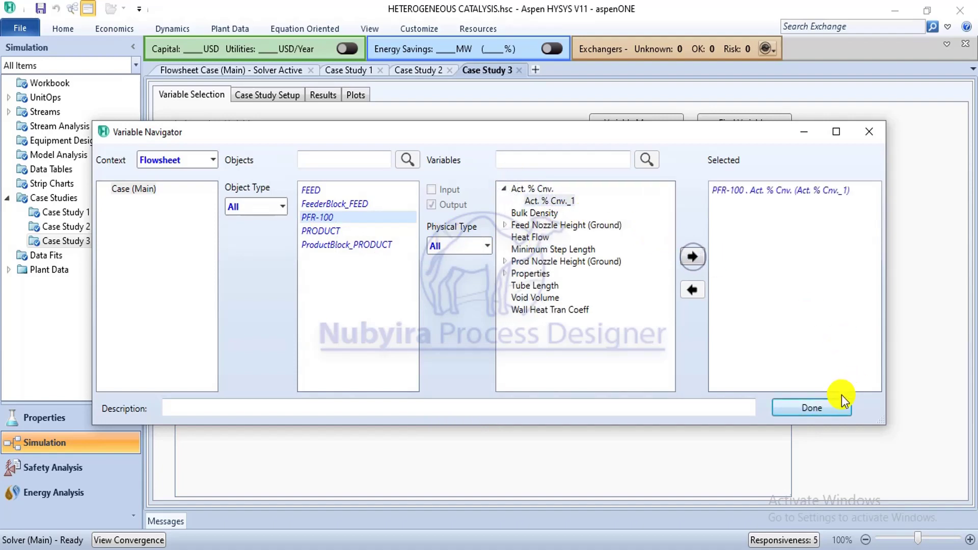
pyautogui.click(824, 413)
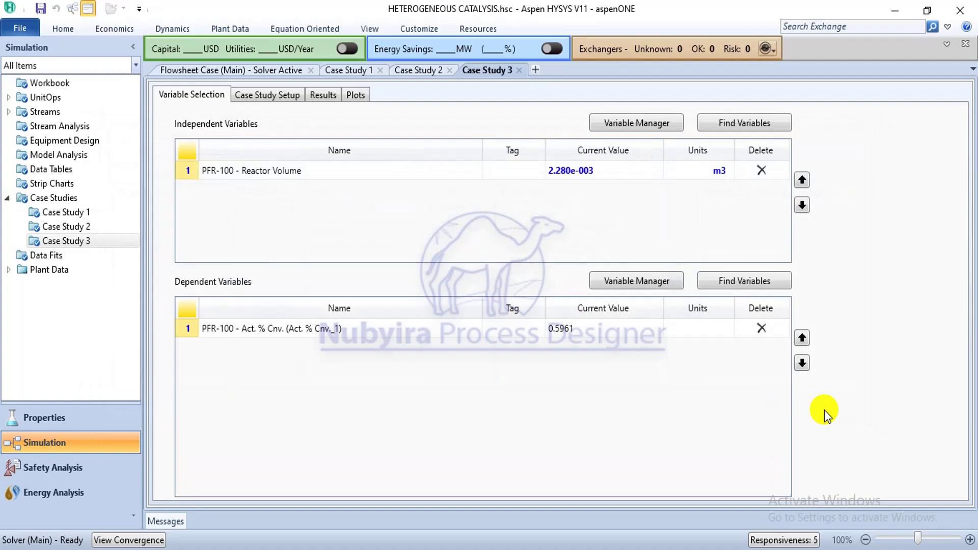
# Check the setups of Case Studies 1 and 2, and set Case Study 3's type to Sensitivity
pyautogui.click(269, 96)
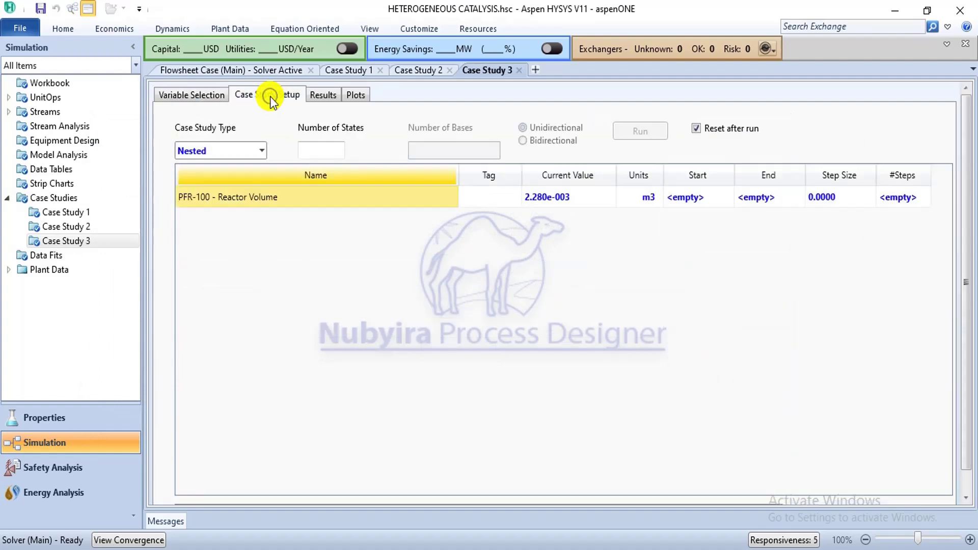
pyautogui.click(345, 71)
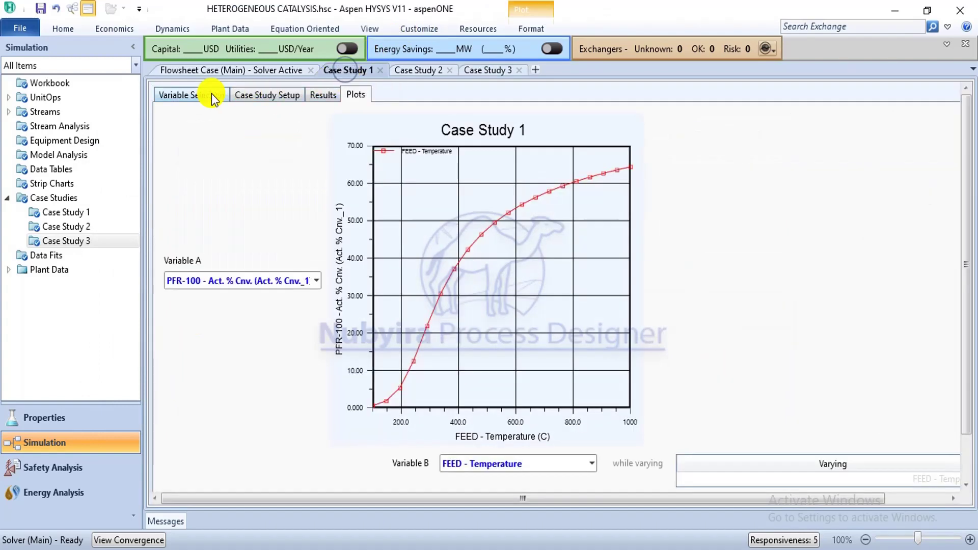
pyautogui.click(193, 96)
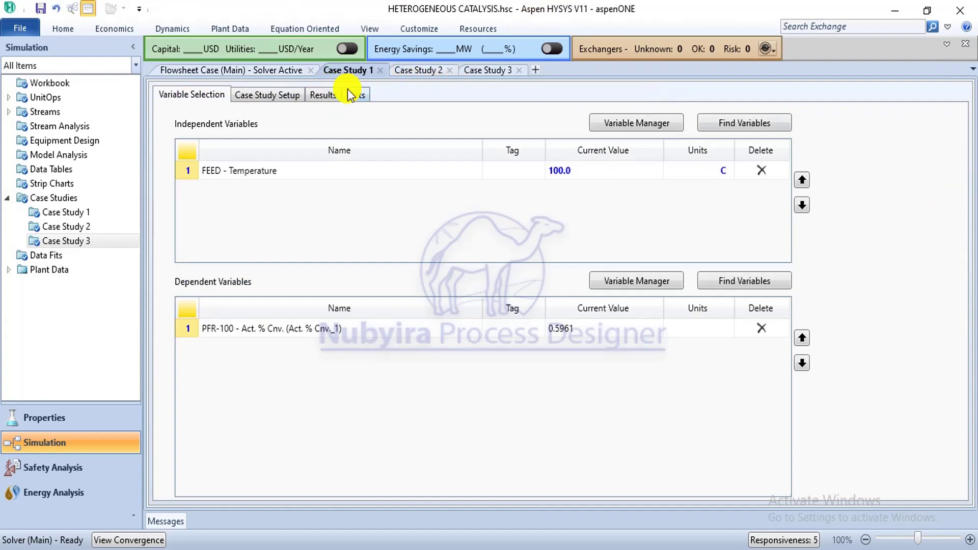
pyautogui.click(282, 99)
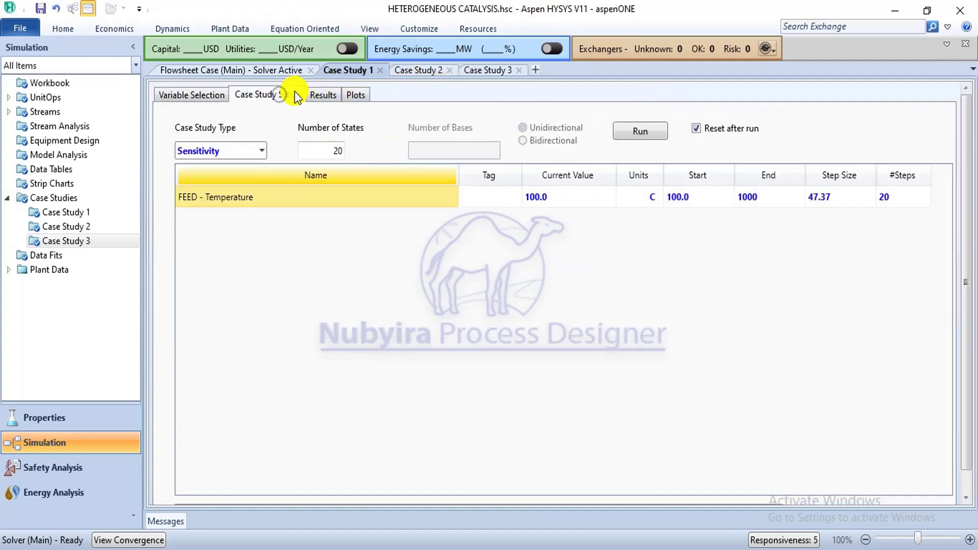
pyautogui.click(431, 70)
pyautogui.click(260, 95)
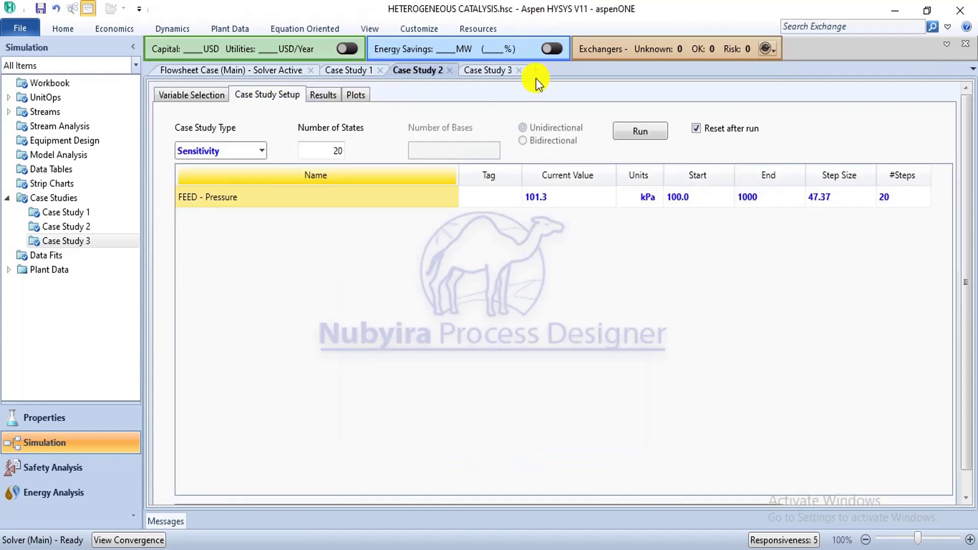
pyautogui.click(491, 72)
pyautogui.click(261, 150)
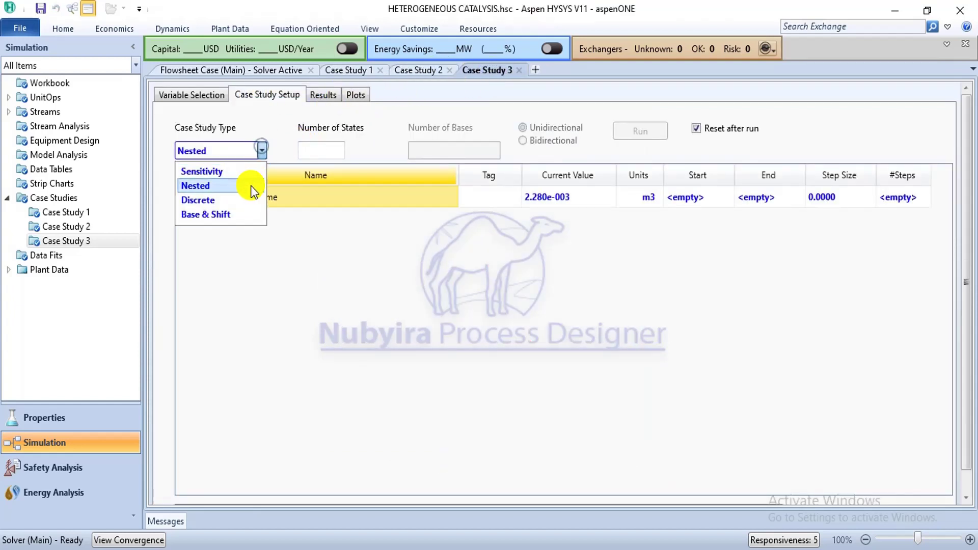
pyautogui.click(245, 166)
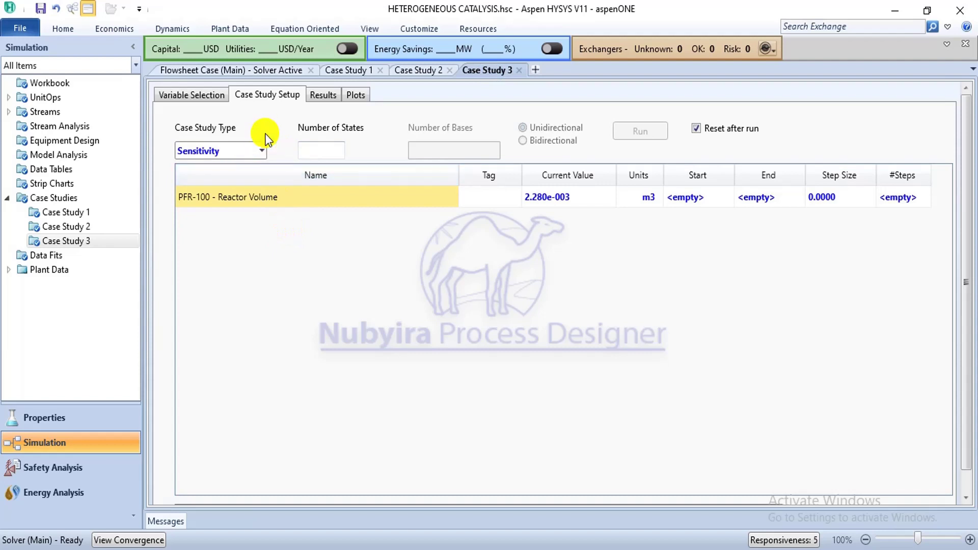
pyautogui.click(265, 148)
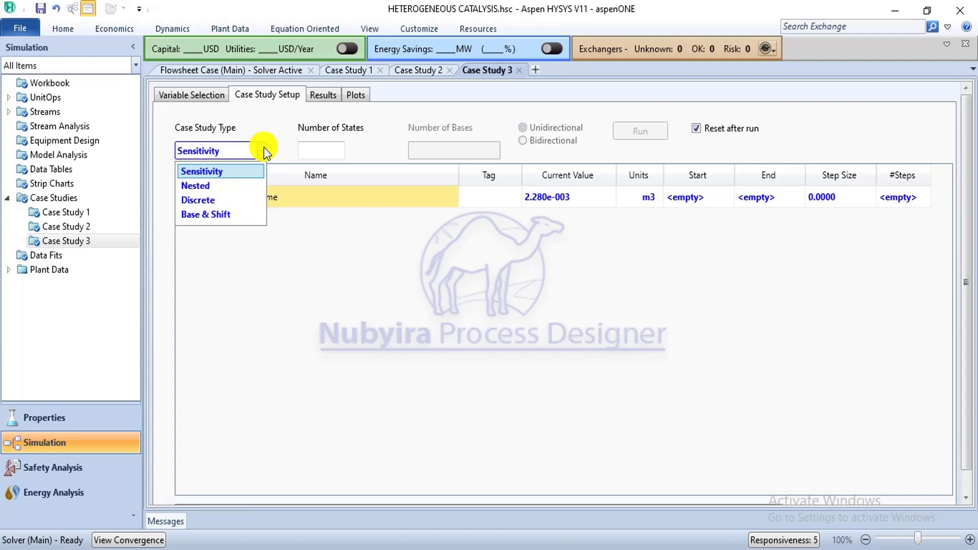
pyautogui.click(263, 149)
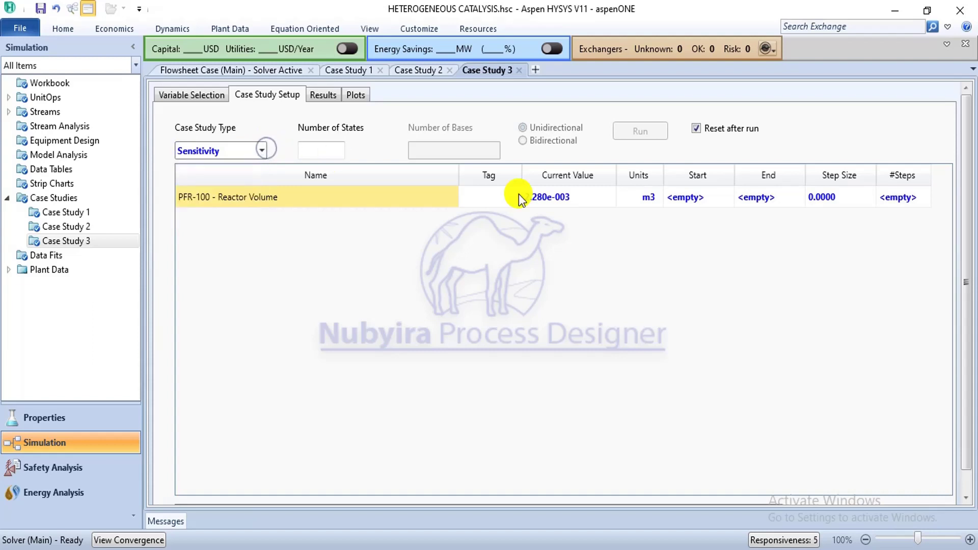
# Set Case Study 3's PFR-100 reactor volume range to start at 0.5e-3 m3 and end at 1 m3
pyautogui.click(681, 200)
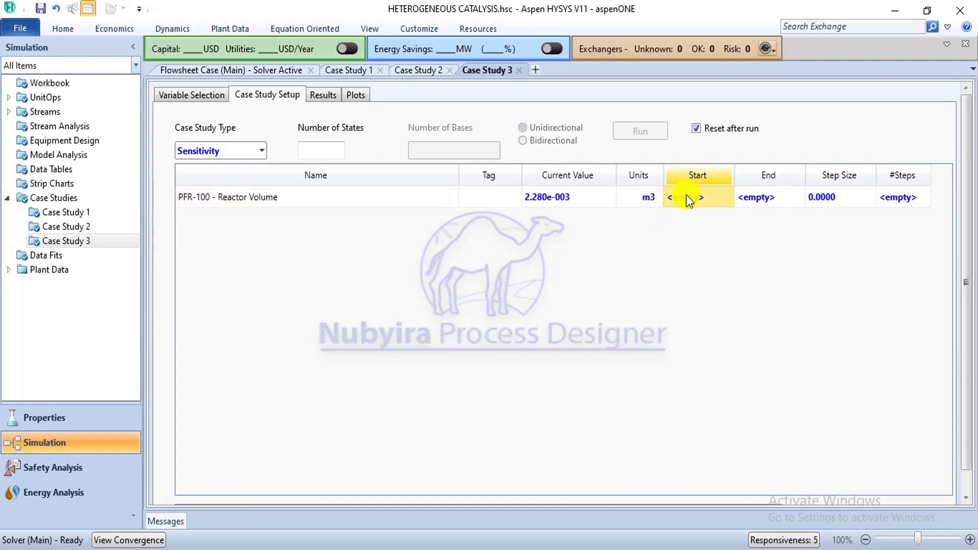
pyautogui.write('0')
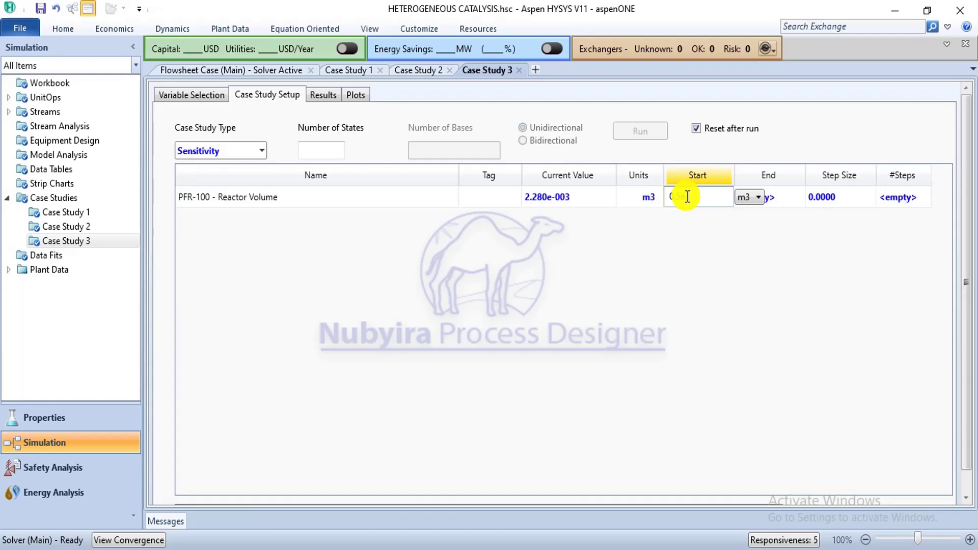
pyautogui.write('.5e-3')
pyautogui.press('Return')
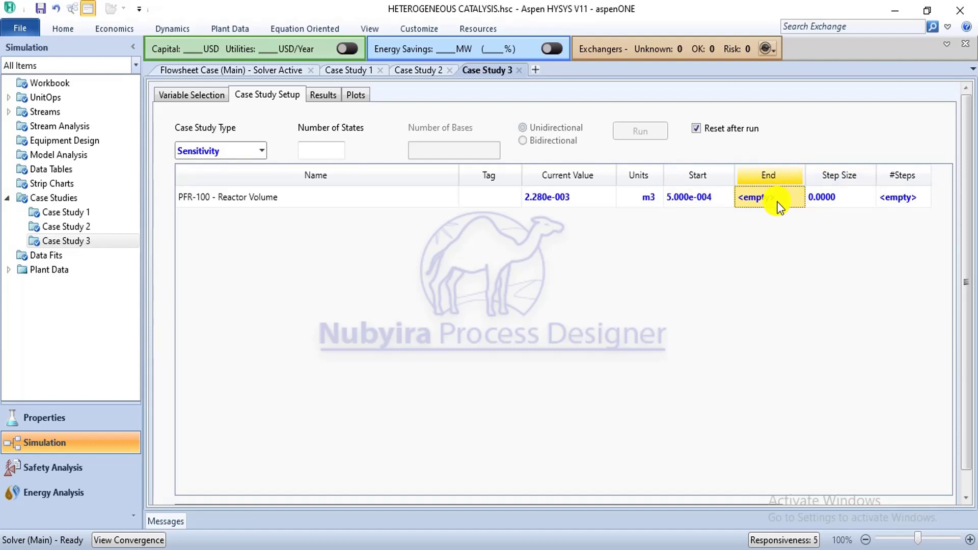
pyautogui.write('1')
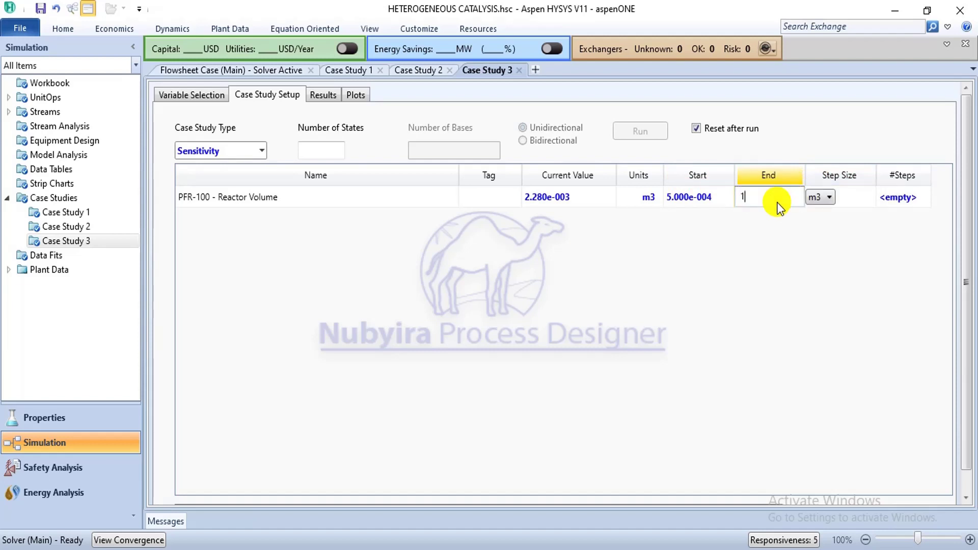
pyautogui.press('Return')
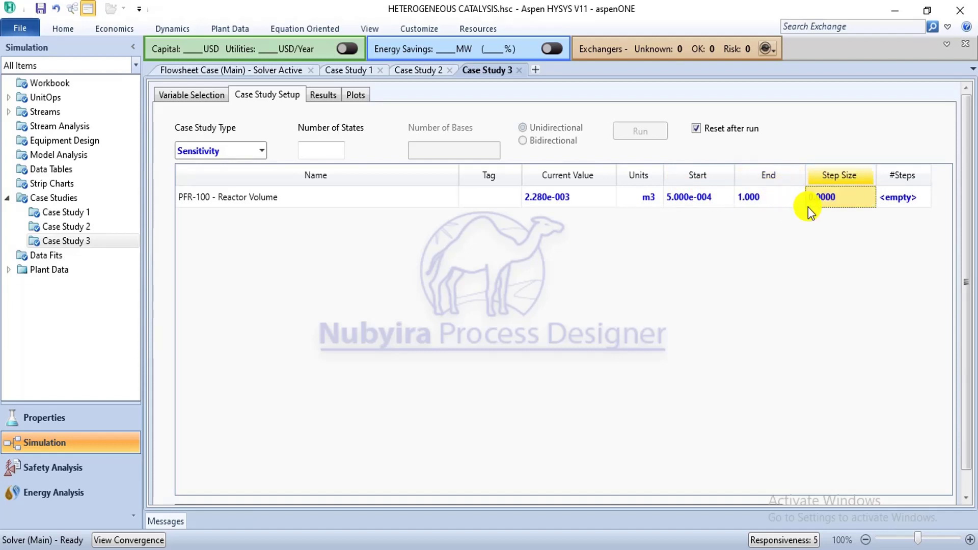
# Set the number of steps for PFR-100's reactor volume to 20 and run Case Study 3
pyautogui.click(923, 203)
pyautogui.write('20')
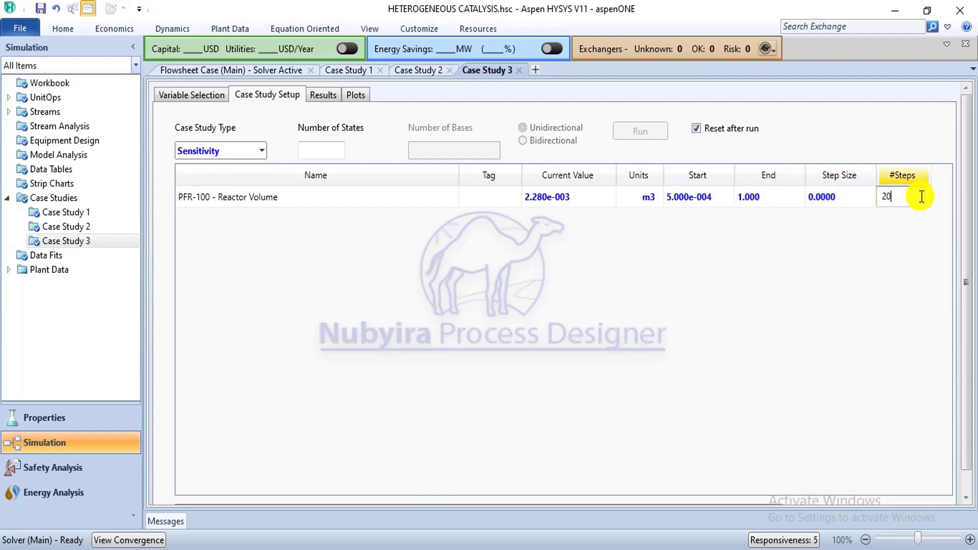
pyautogui.press('Return')
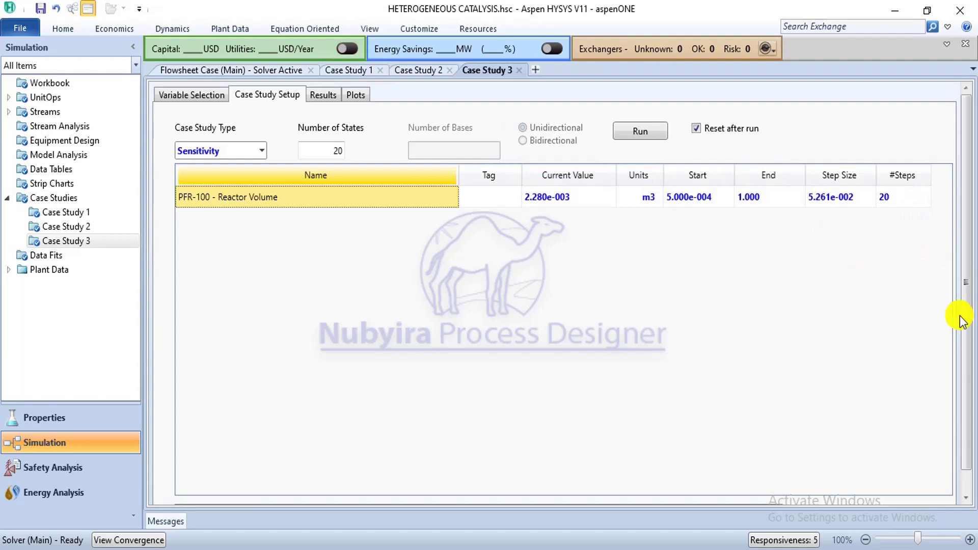
pyautogui.click(645, 131)
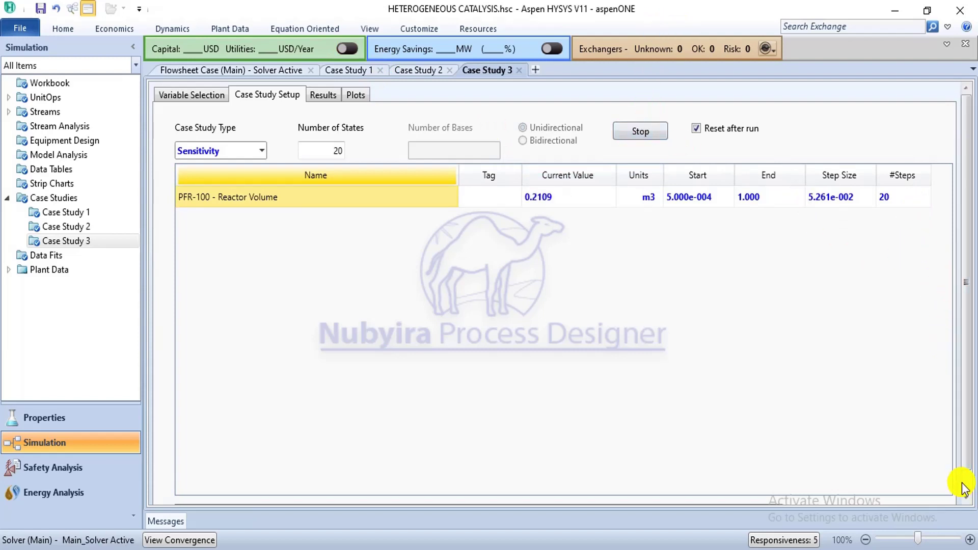
pyautogui.click(963, 483)
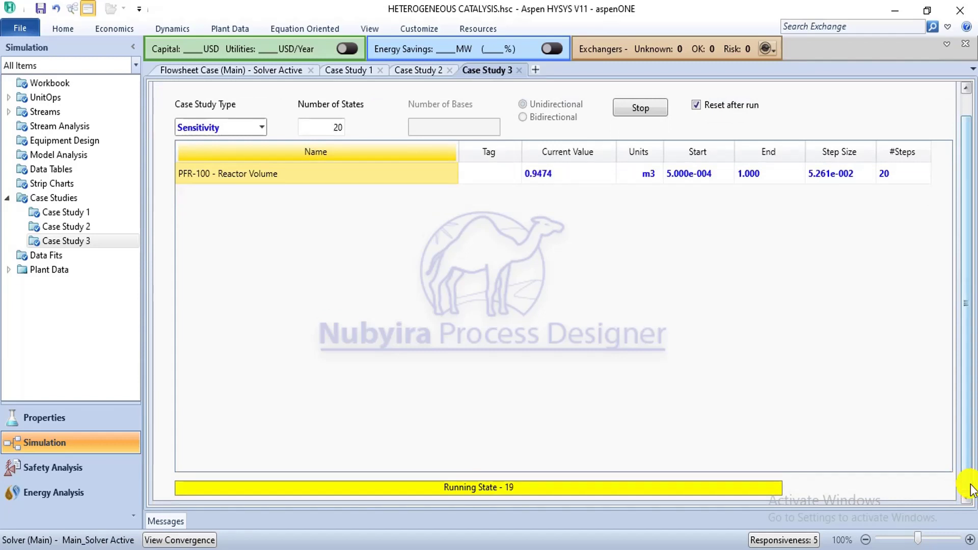
pyautogui.click(969, 112)
# Examine Case Study 3's results table and plot to see how PFR-100's conversion depends on reactor volume
pyautogui.click(323, 98)
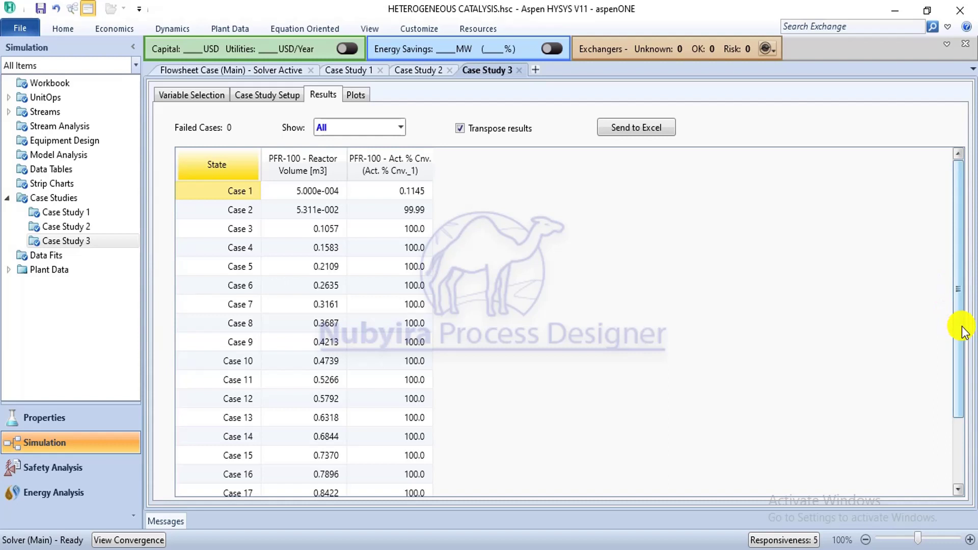
pyautogui.moveTo(965, 332); pyautogui.dragTo(963, 269)
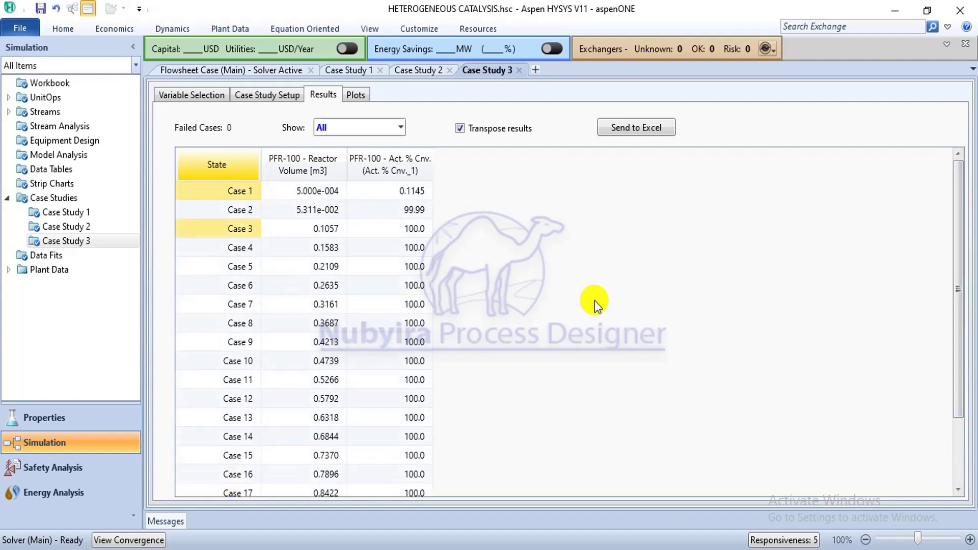
pyautogui.click(357, 98)
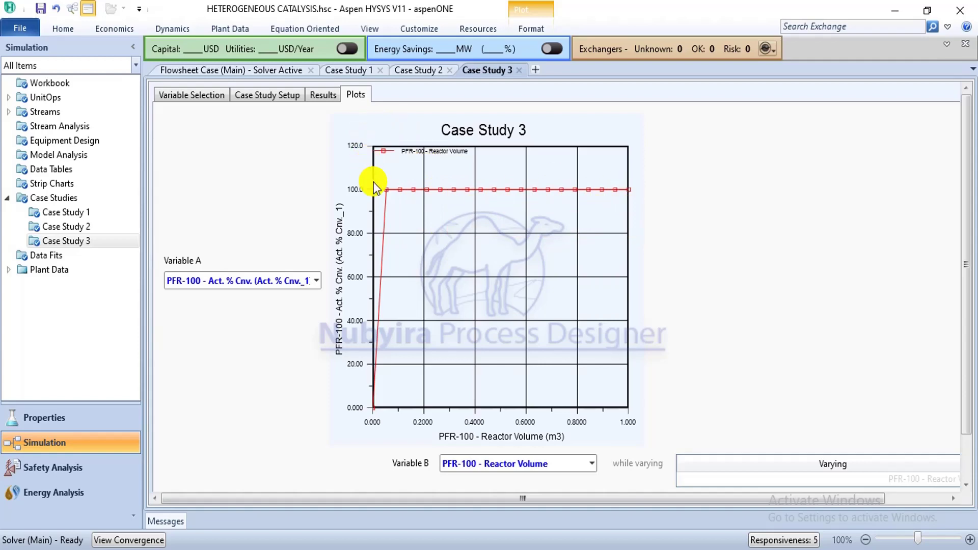
pyautogui.moveTo(391, 189)
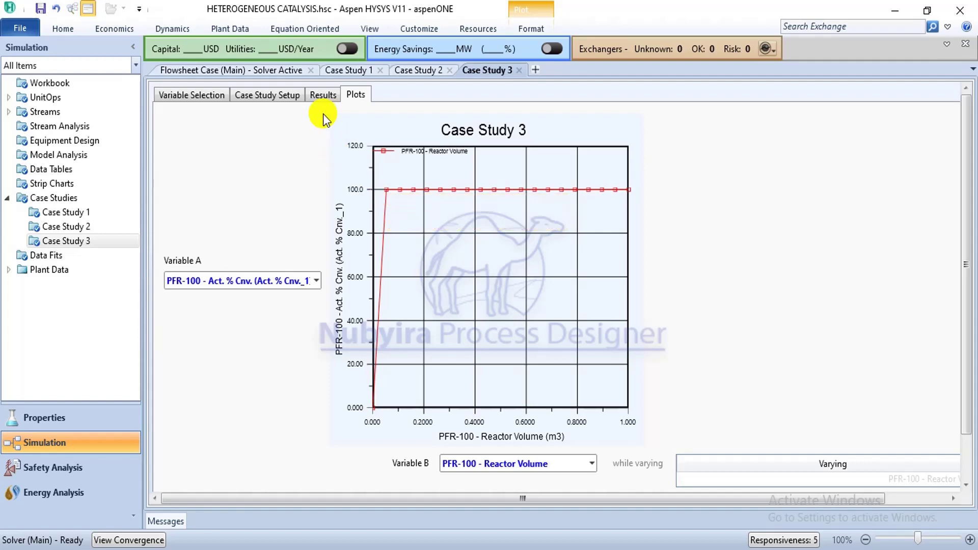
pyautogui.click(321, 97)
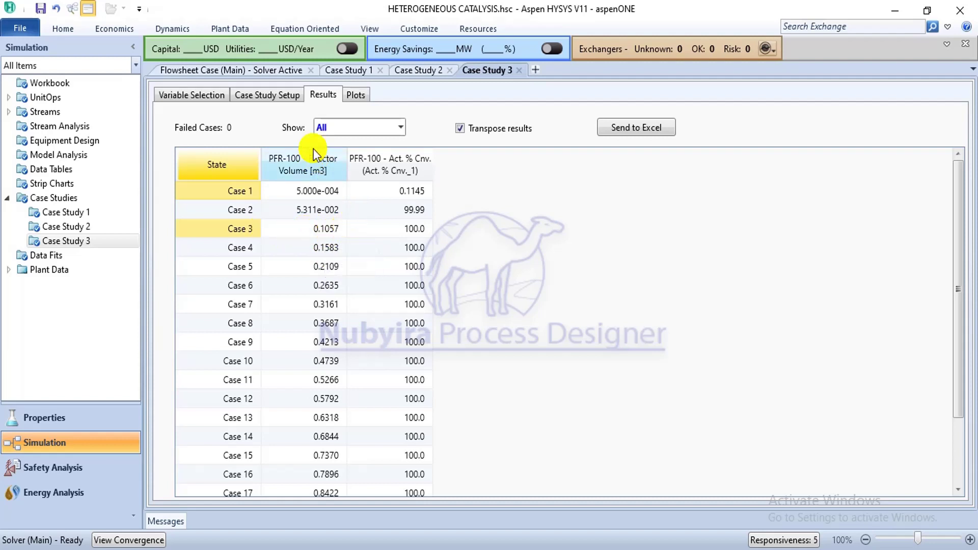
pyautogui.click(355, 95)
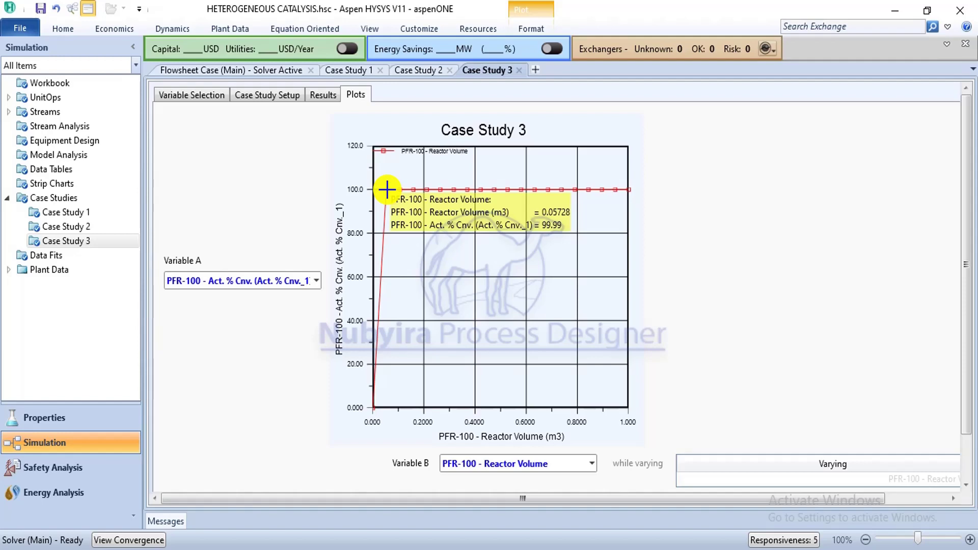
# Compare the setups of Case Studies 1 and 2, and read the reactor volume where conversion levels off on Case Study 3's plot
pyautogui.click(430, 72)
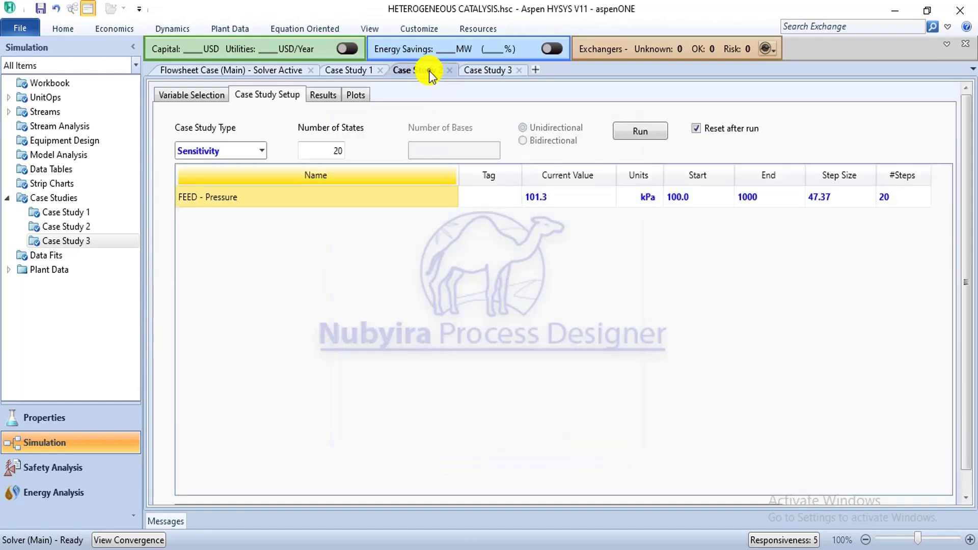
pyautogui.click(477, 70)
pyautogui.click(341, 70)
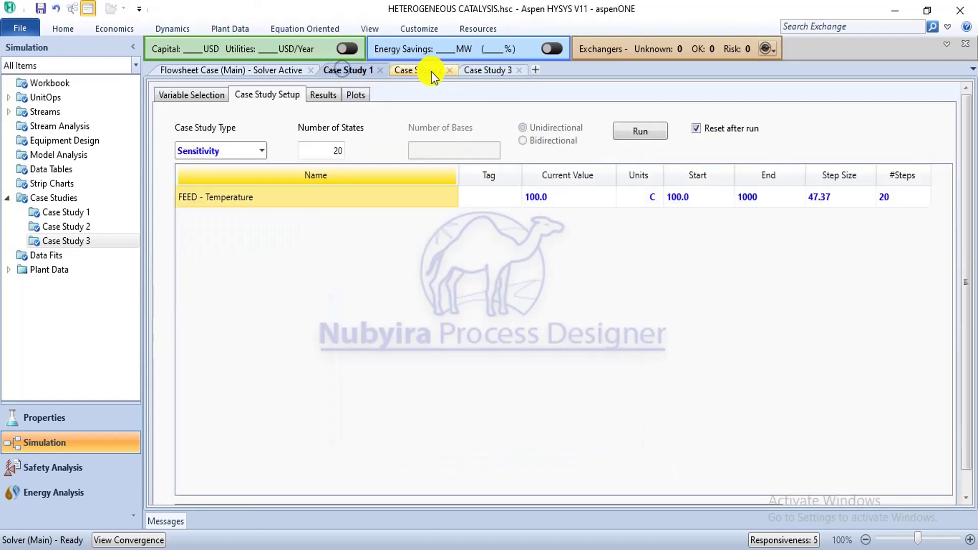
pyautogui.click(419, 72)
pyautogui.click(487, 70)
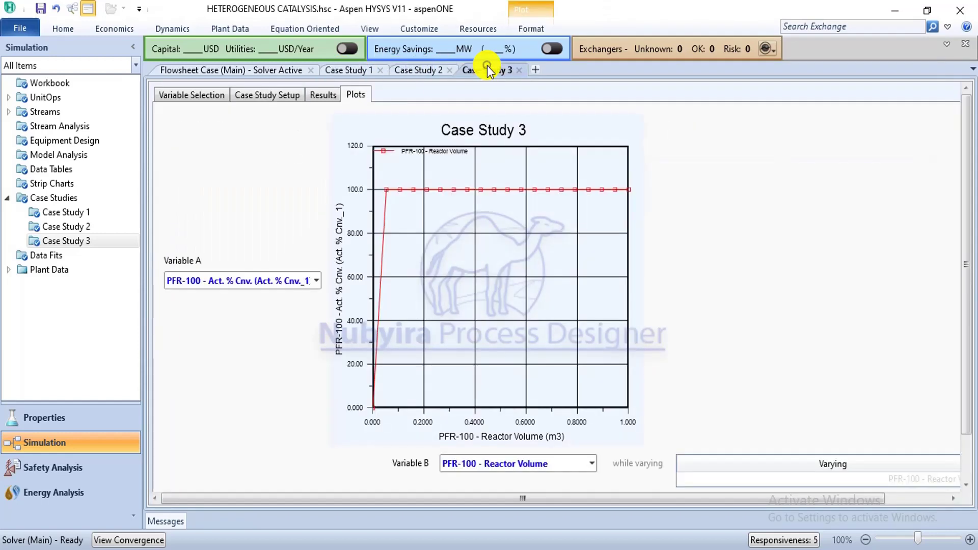
pyautogui.click(418, 70)
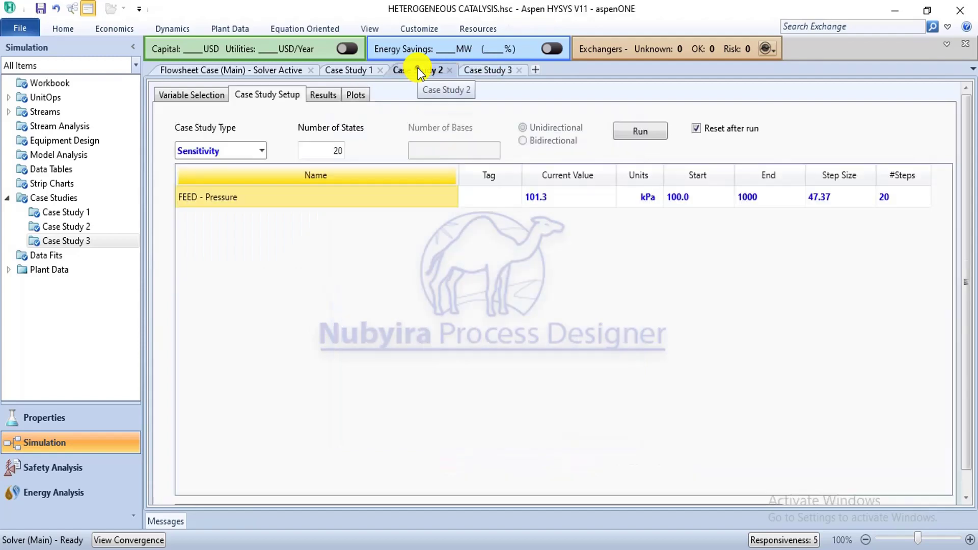
pyautogui.click(346, 74)
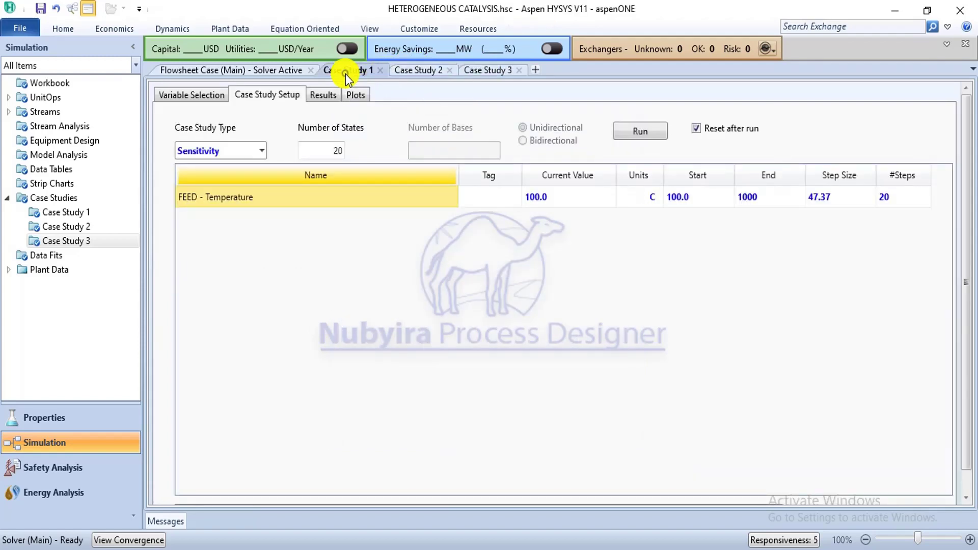
pyautogui.click(413, 69)
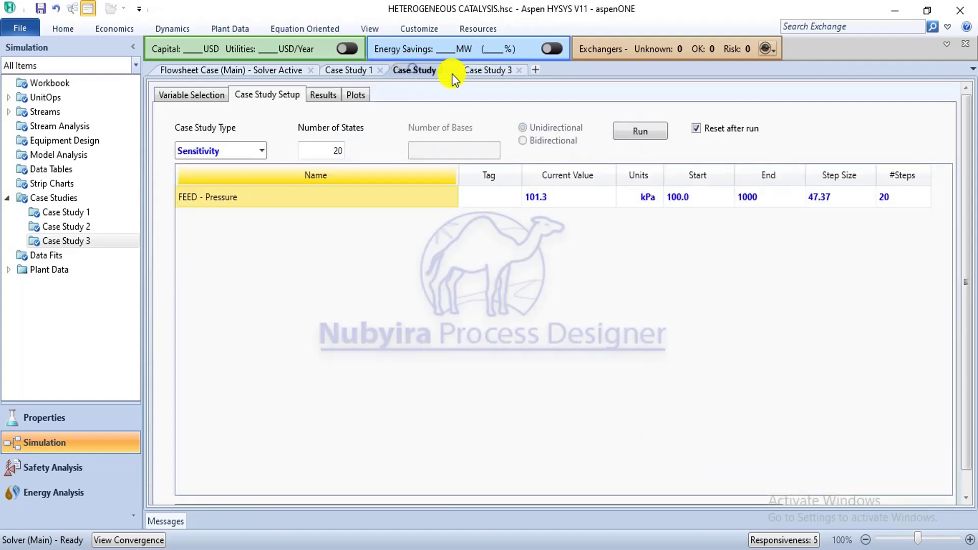
pyautogui.click(490, 72)
pyautogui.moveTo(409, 191)
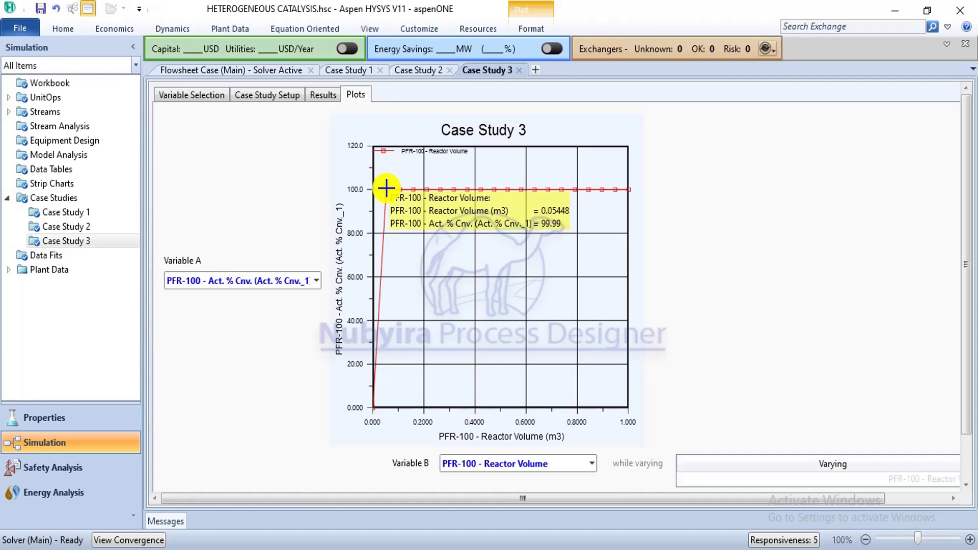
# Set PFR-100's total tube volume to 0.05448 m3 and close the reactor's properties
pyautogui.click(227, 70)
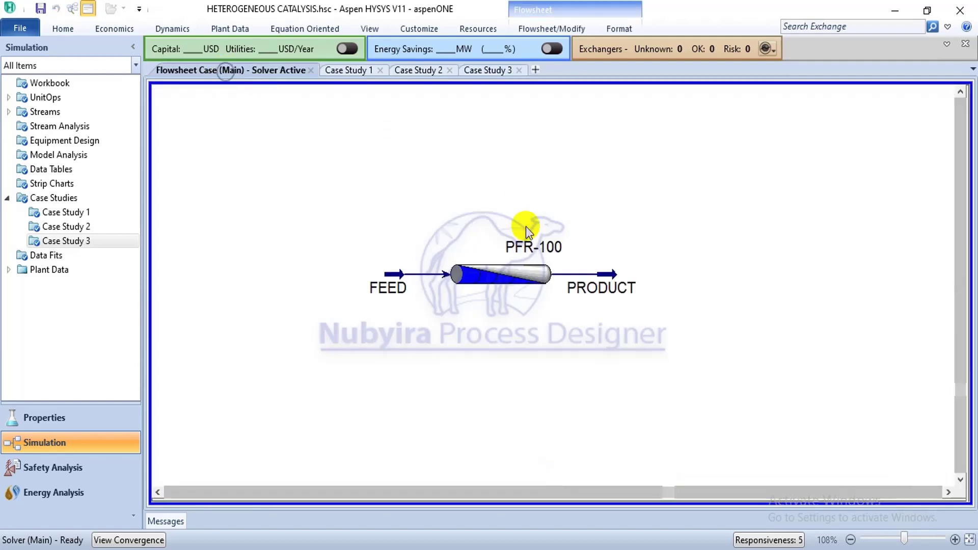
pyautogui.doubleClick(517, 268)
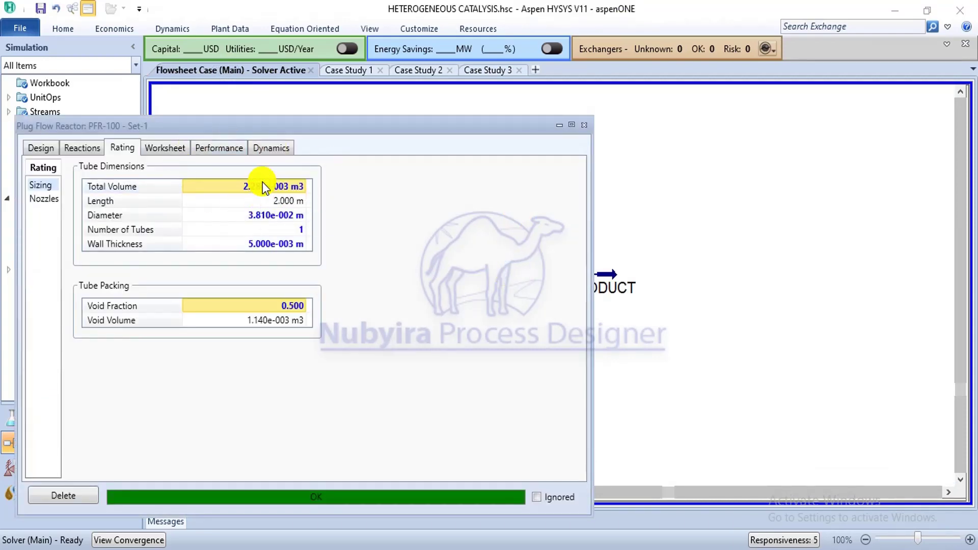
pyautogui.write('.05448')
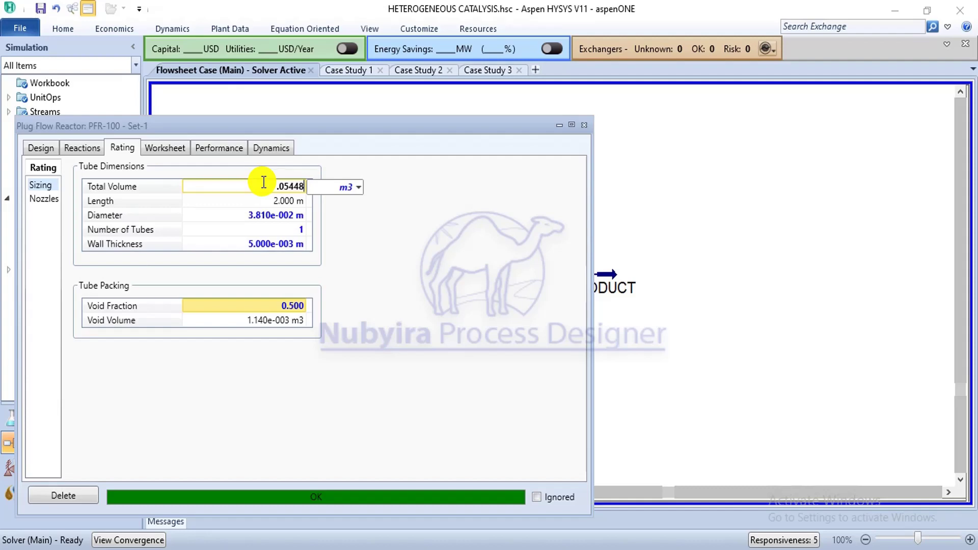
pyautogui.press('Return')
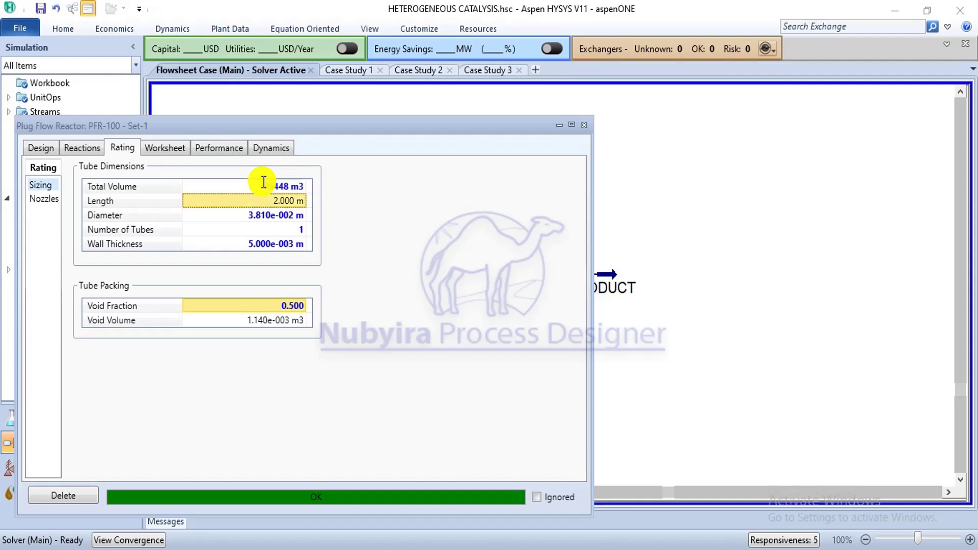
pyautogui.click(582, 128)
# Examine Case Study 2's plot and results for feed pressure, and Case Study 1's results for feed temperature
pyautogui.click(419, 71)
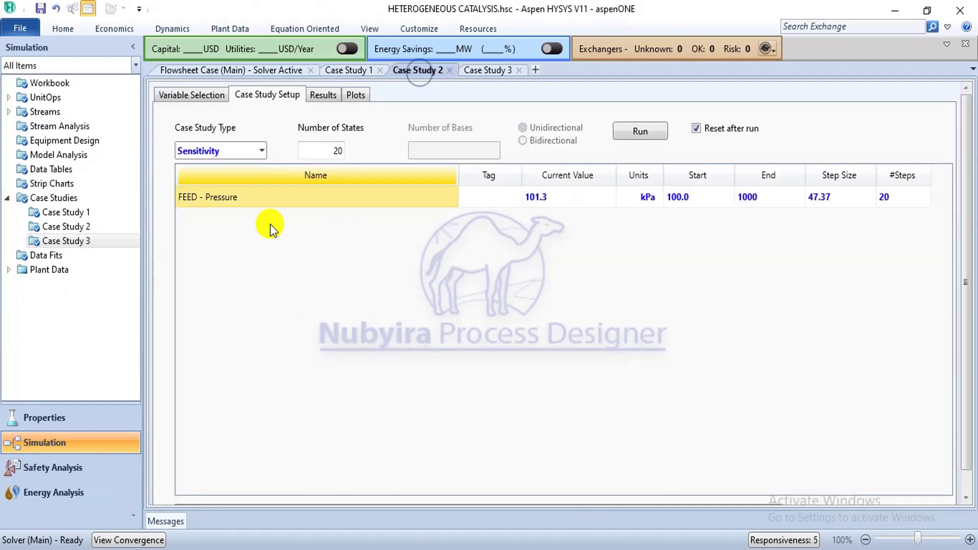
pyautogui.click(356, 95)
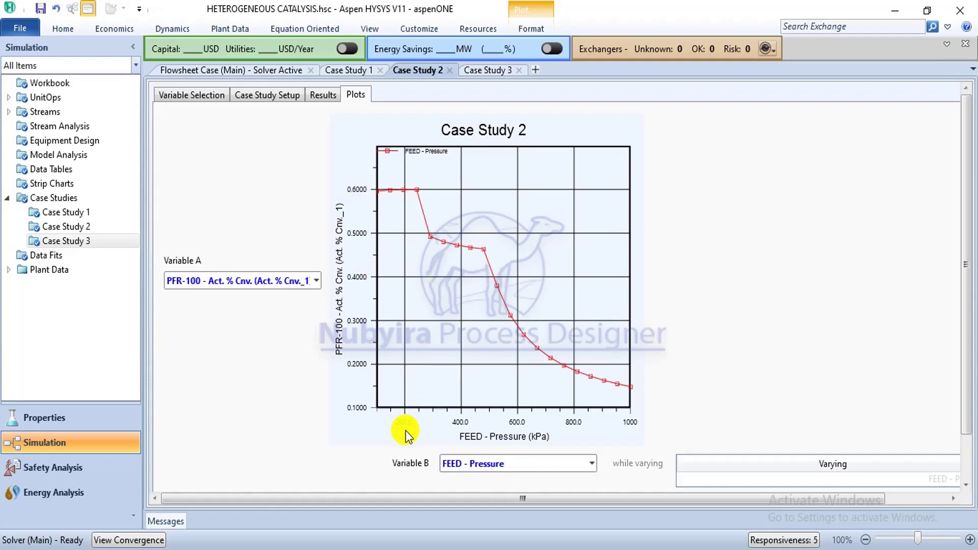
pyautogui.click(321, 95)
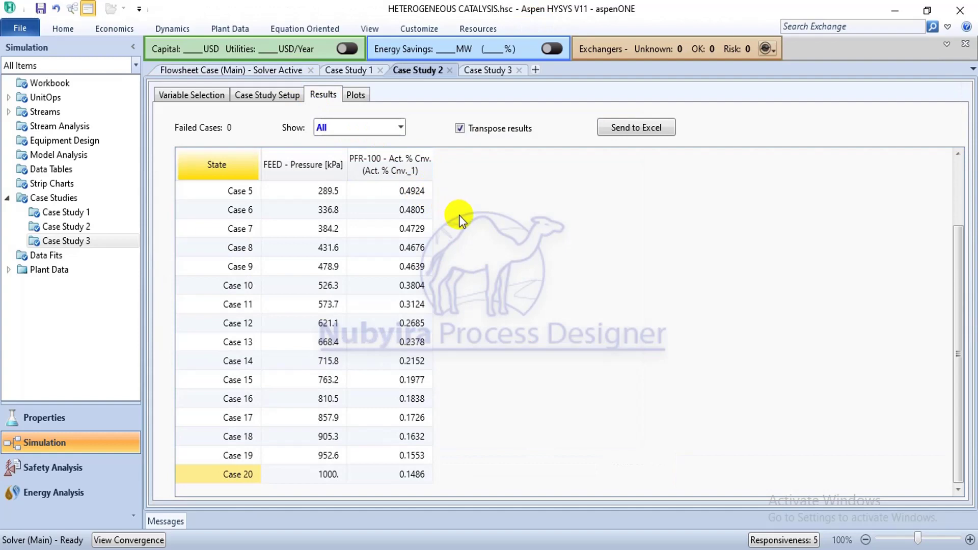
pyautogui.click(957, 212)
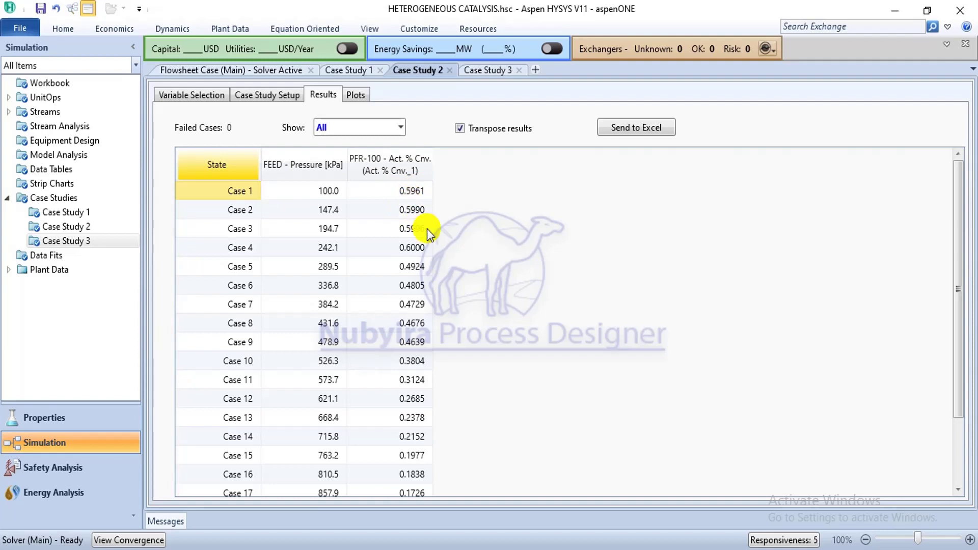
pyautogui.moveTo(326, 216)
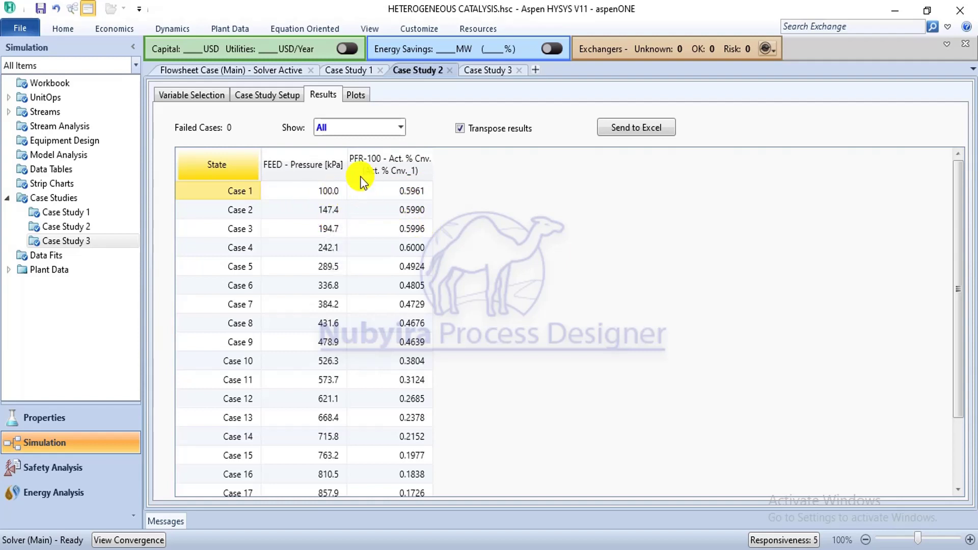
pyautogui.click(344, 74)
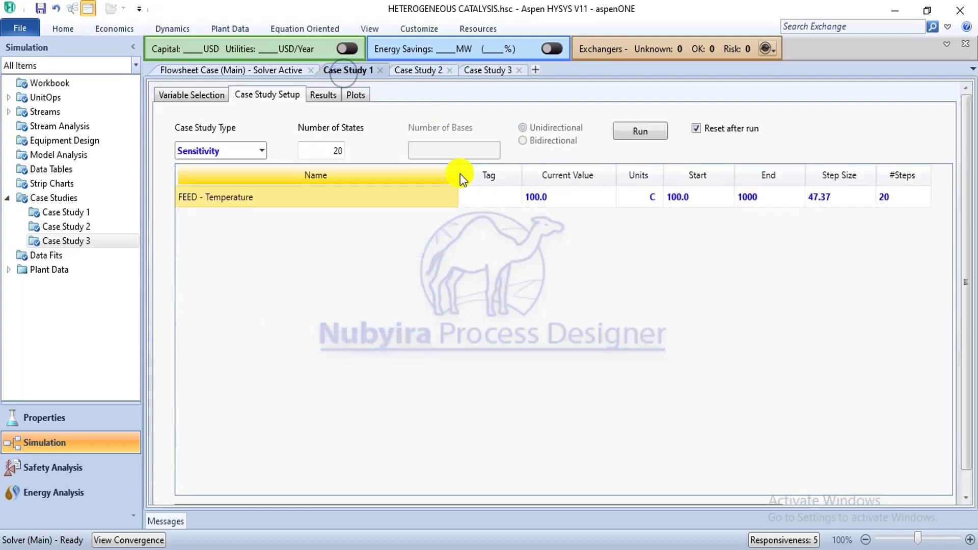
pyautogui.click(316, 95)
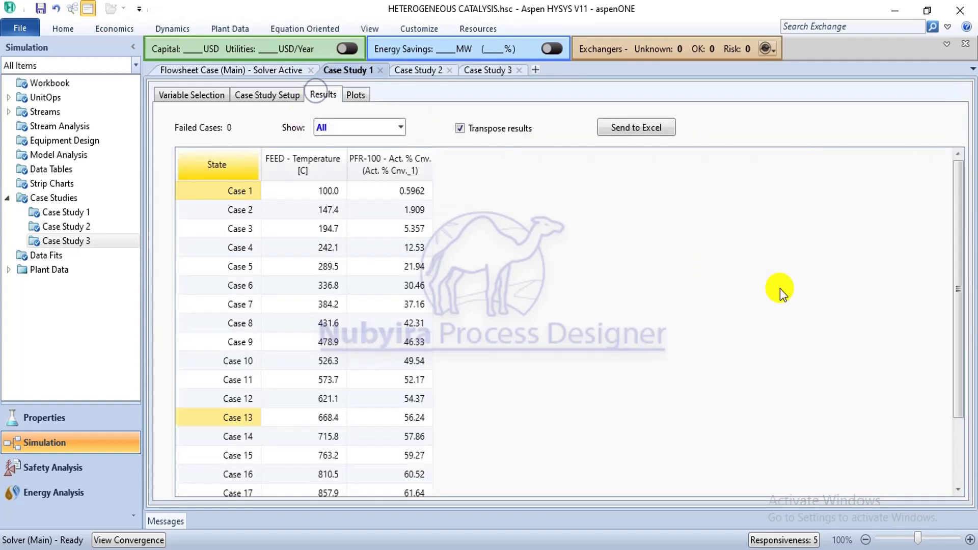
pyautogui.click(955, 459)
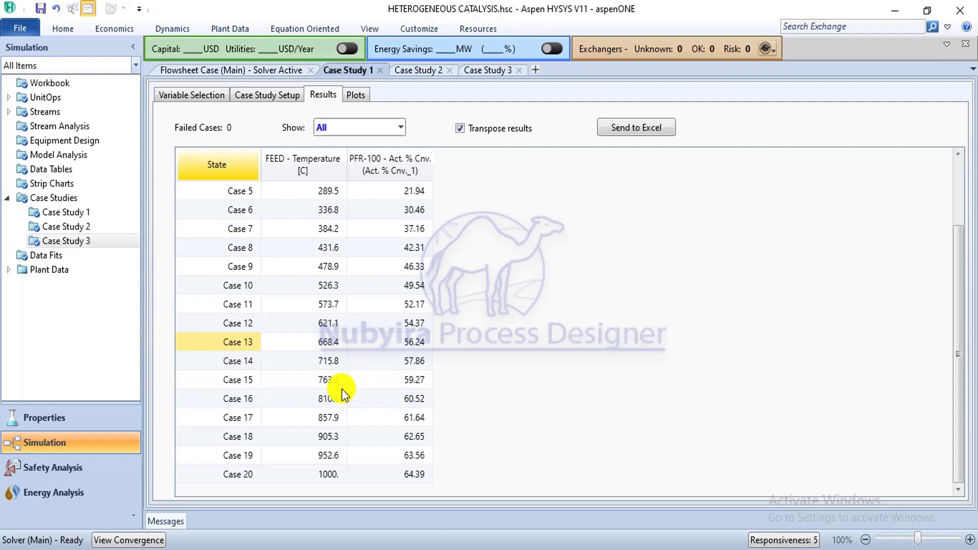
pyautogui.moveTo(322, 402)
# Set the FEED stream's temperature to 1000 °C
pyautogui.click(223, 70)
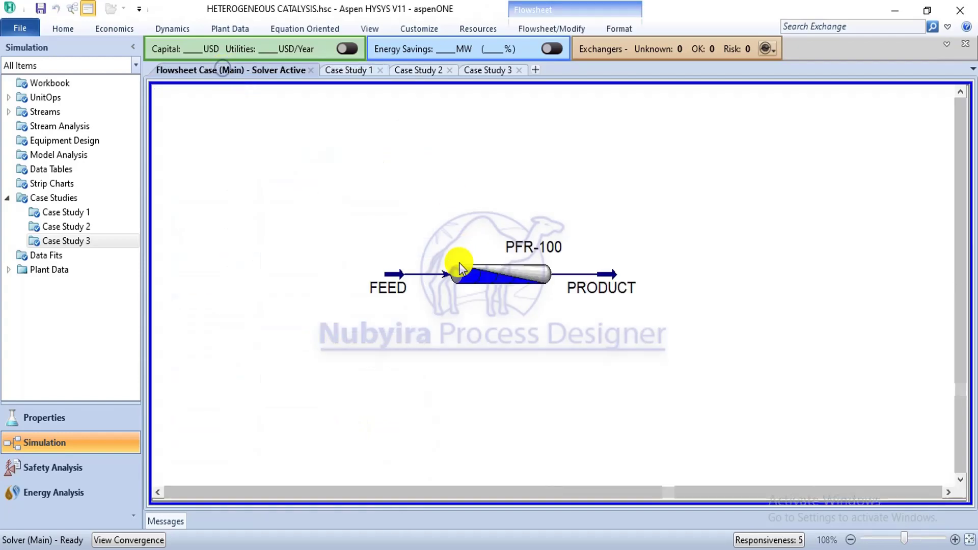
pyautogui.doubleClick(404, 280)
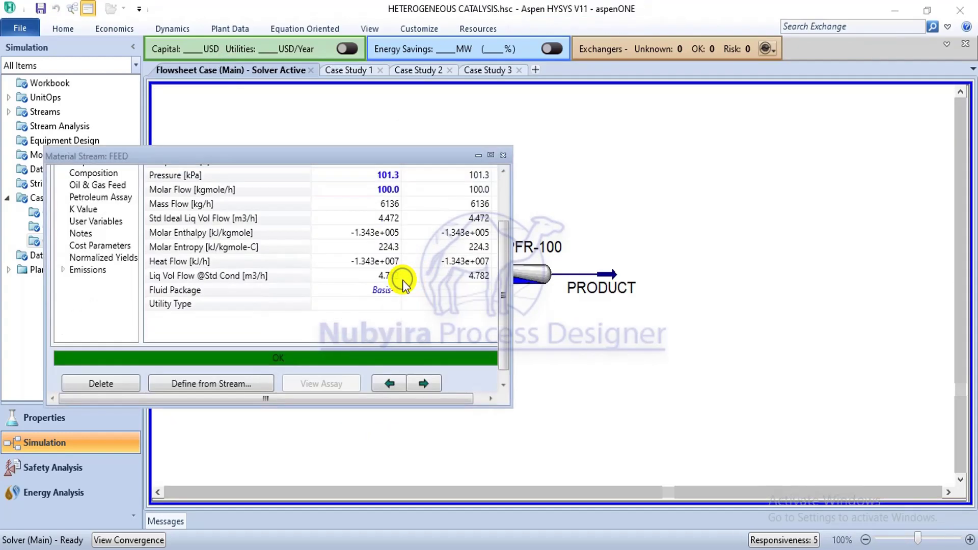
pyautogui.click(501, 197)
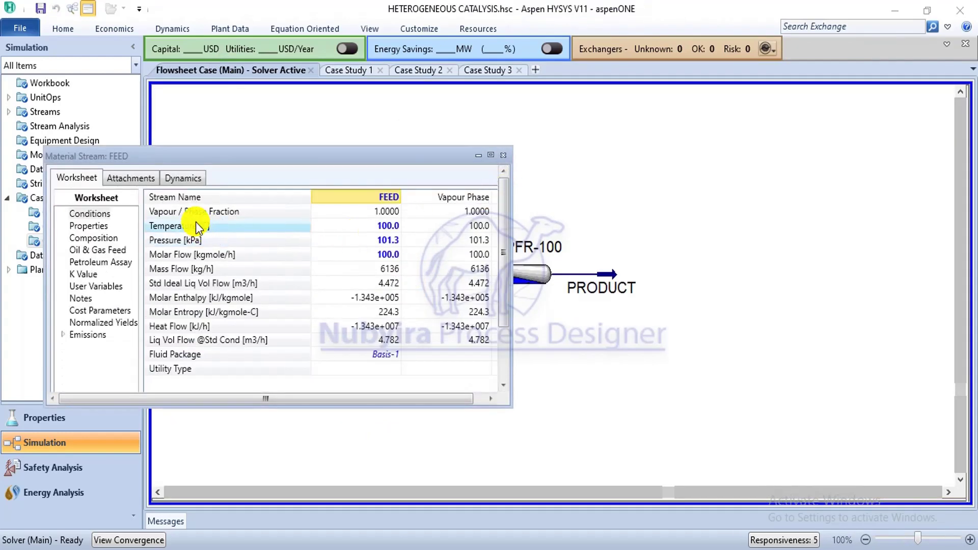
pyautogui.click(379, 228)
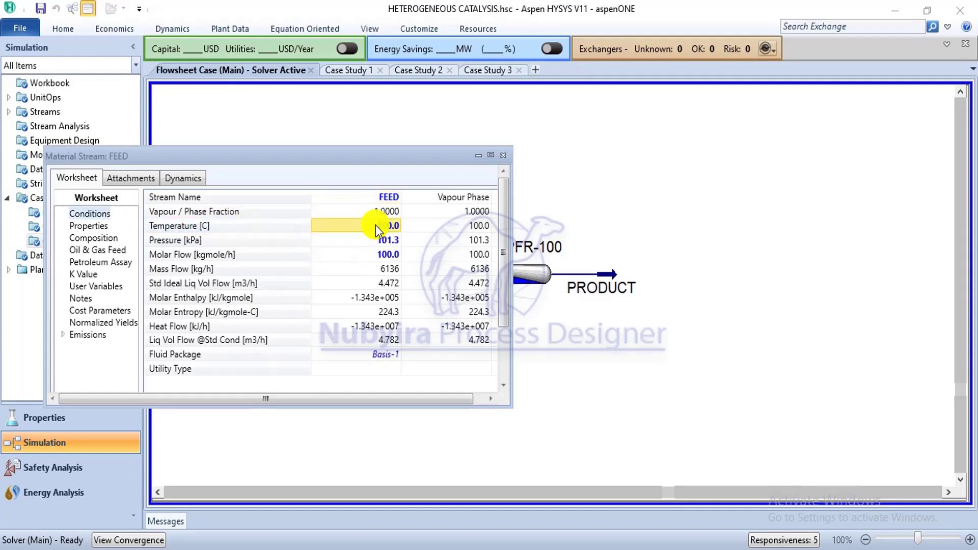
pyautogui.write('8')
pyautogui.press('BackSpace')
pyautogui.write('1')
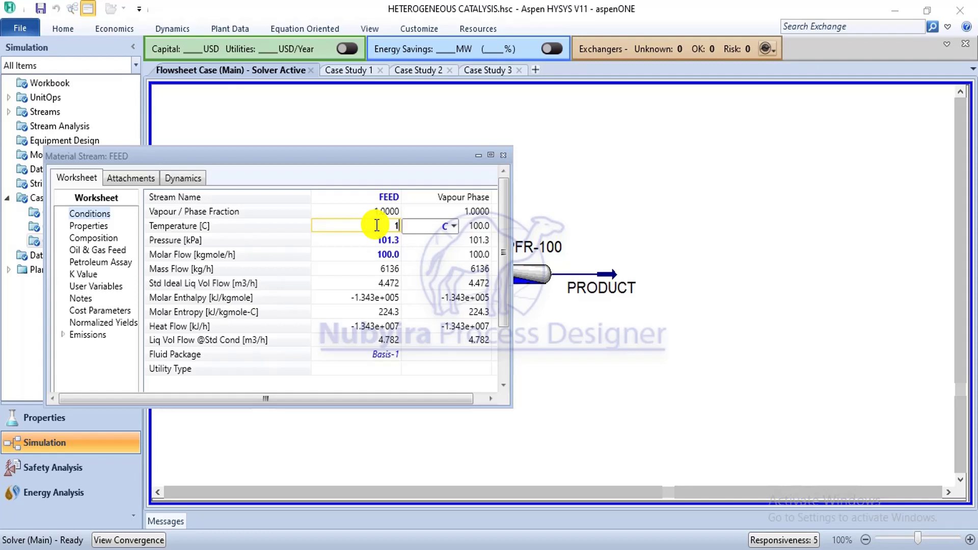
pyautogui.write('00')
pyautogui.press('Return')
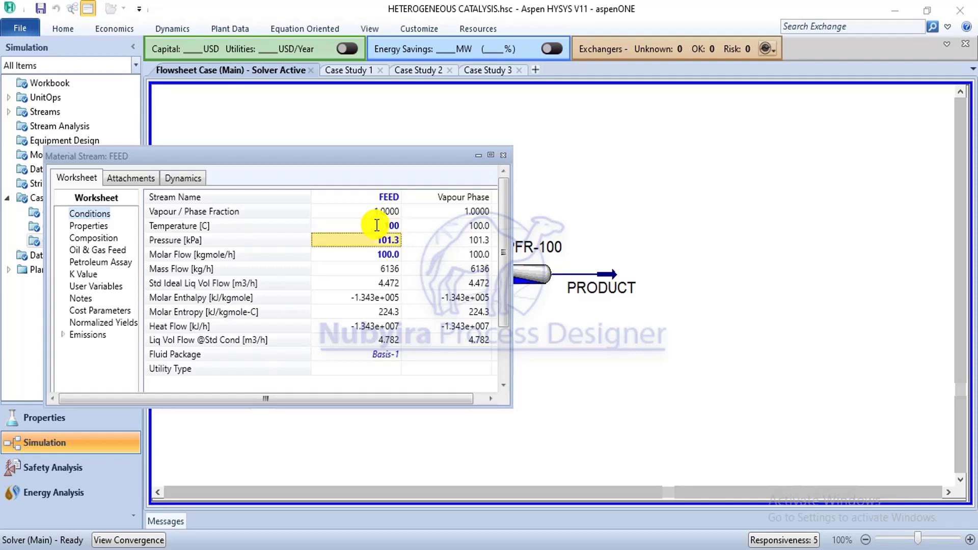
# Close the FEED stream's properties and examine the feed and product conditions and compositions in PFR-100's worksheet
pyautogui.click(499, 153)
pyautogui.click(623, 160)
pyautogui.doubleClick(507, 273)
pyautogui.moveTo(378, 176); pyautogui.dragTo(272, 116)
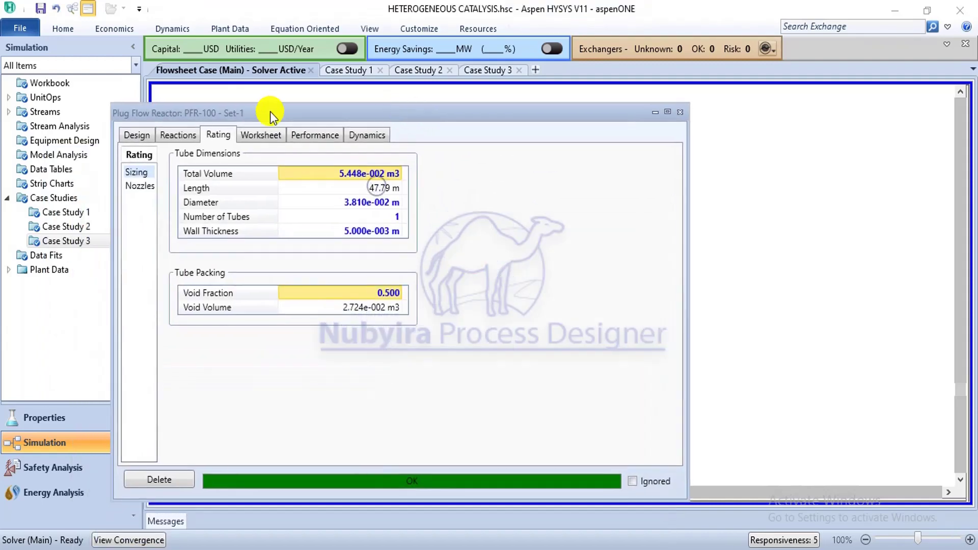
pyautogui.click(270, 135)
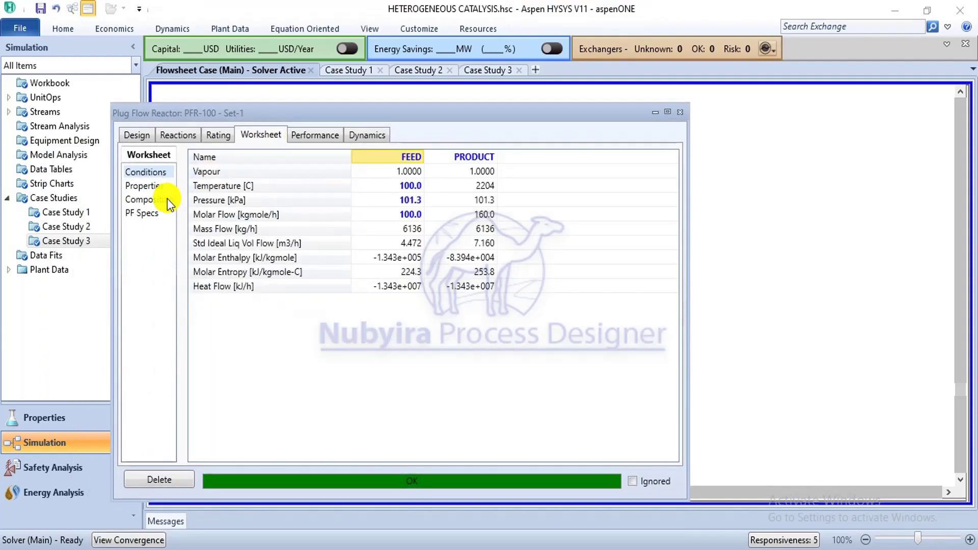
pyautogui.click(153, 199)
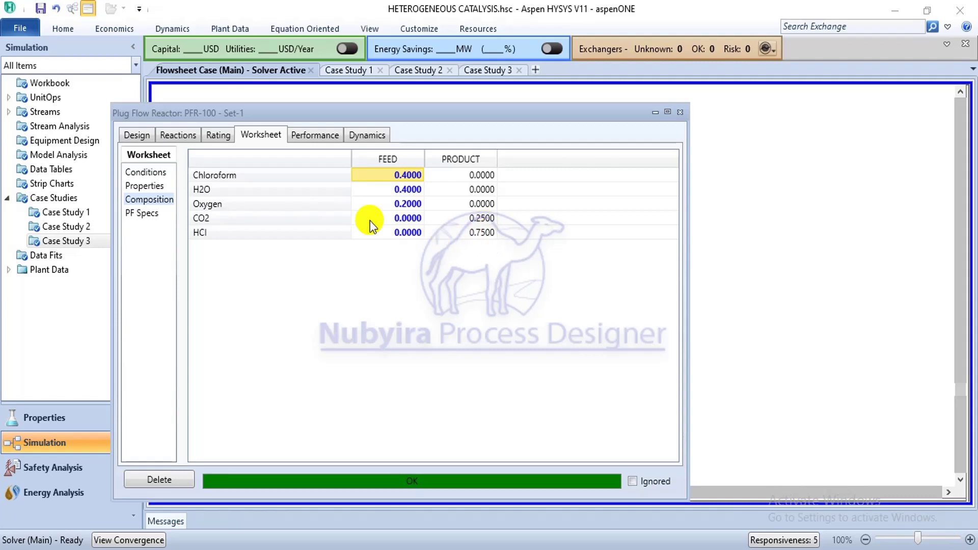
pyautogui.click(128, 134)
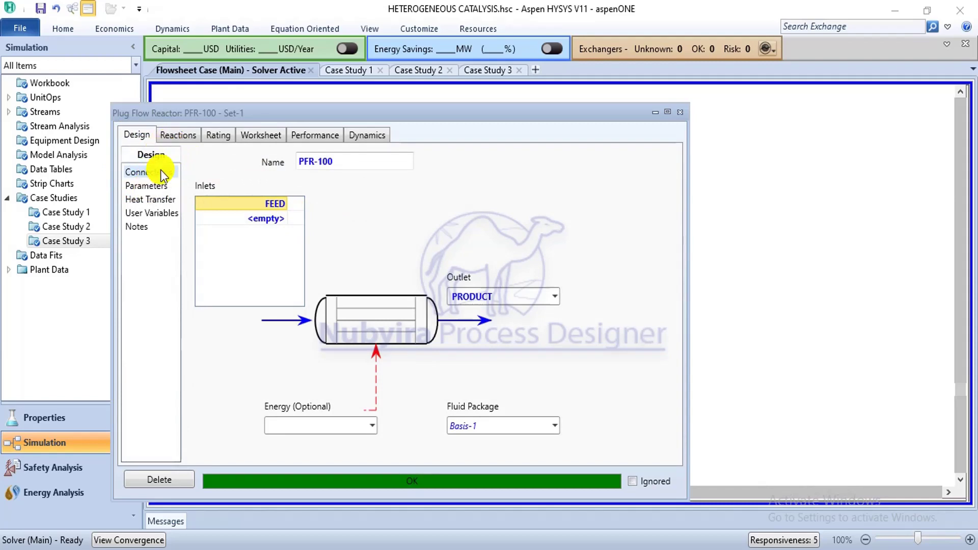
pyautogui.click(239, 135)
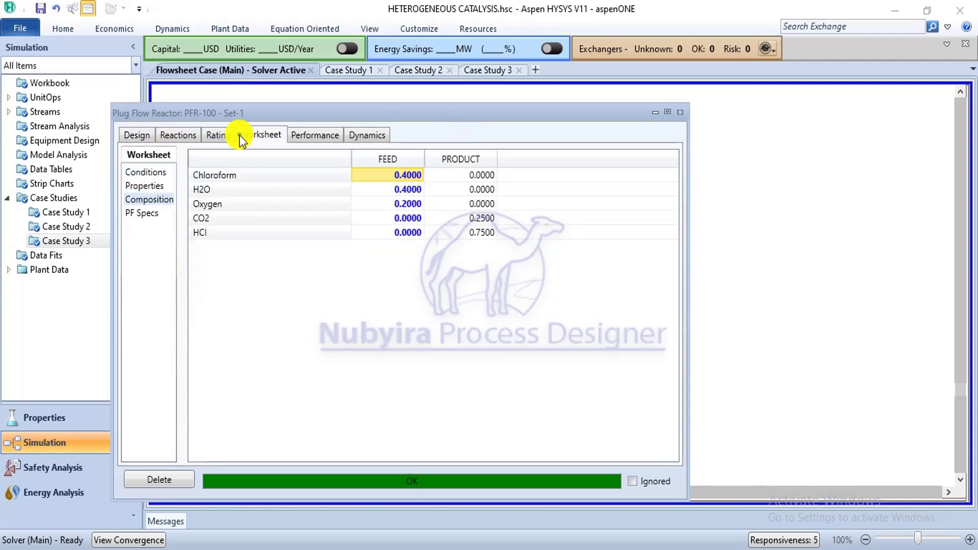
pyautogui.click(164, 171)
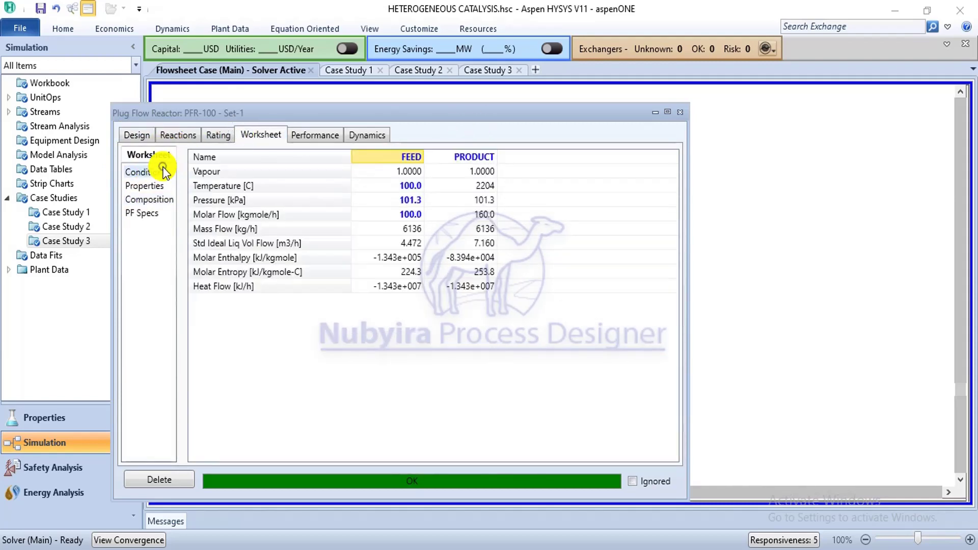
# Set the FEED temperature to 800 °C in PFR-100's worksheet and check the solver messages
pyautogui.click(404, 185)
pyautogui.write('800')
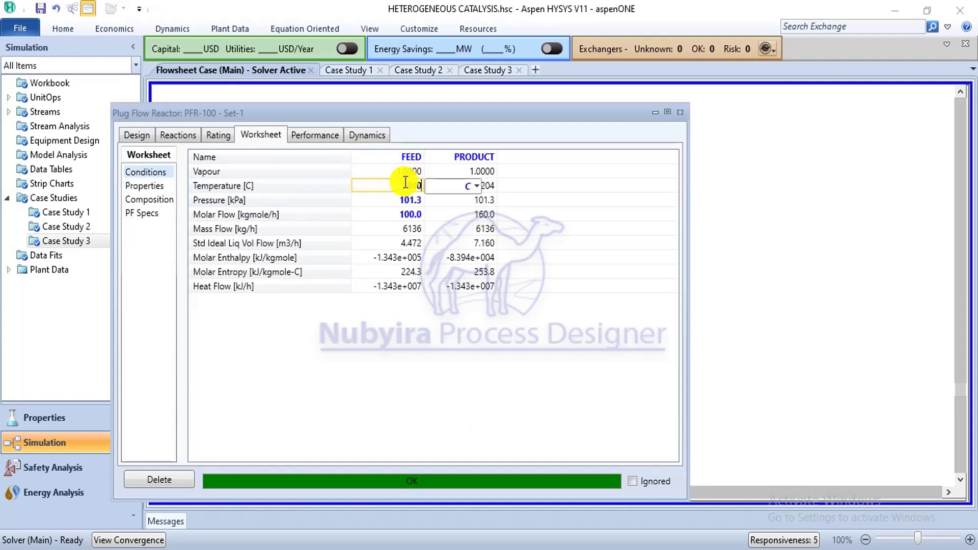
pyautogui.press('Return')
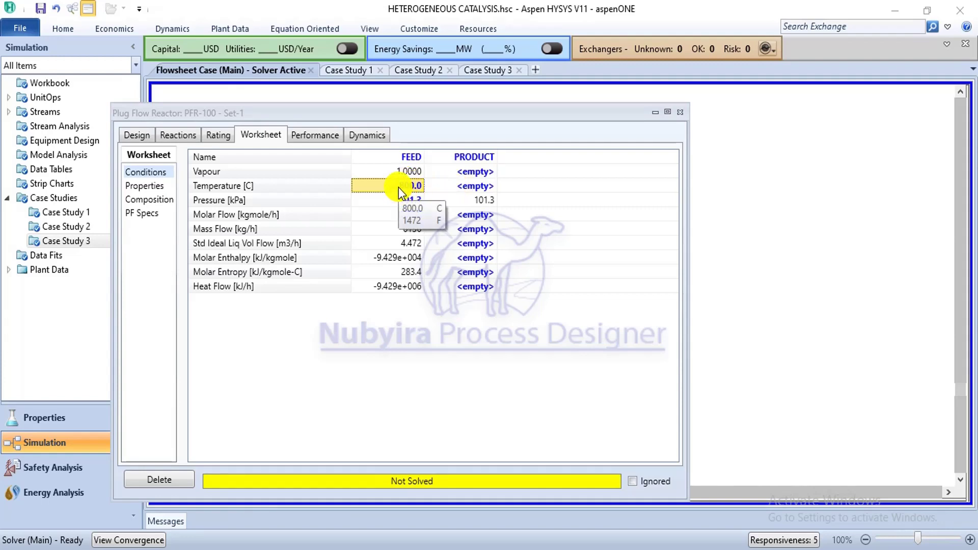
pyautogui.click(466, 188)
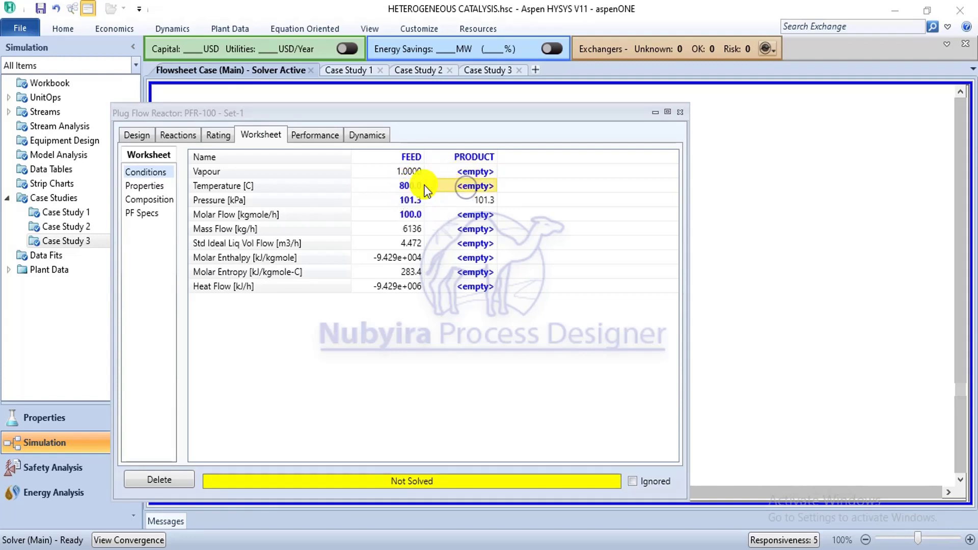
pyautogui.click(414, 187)
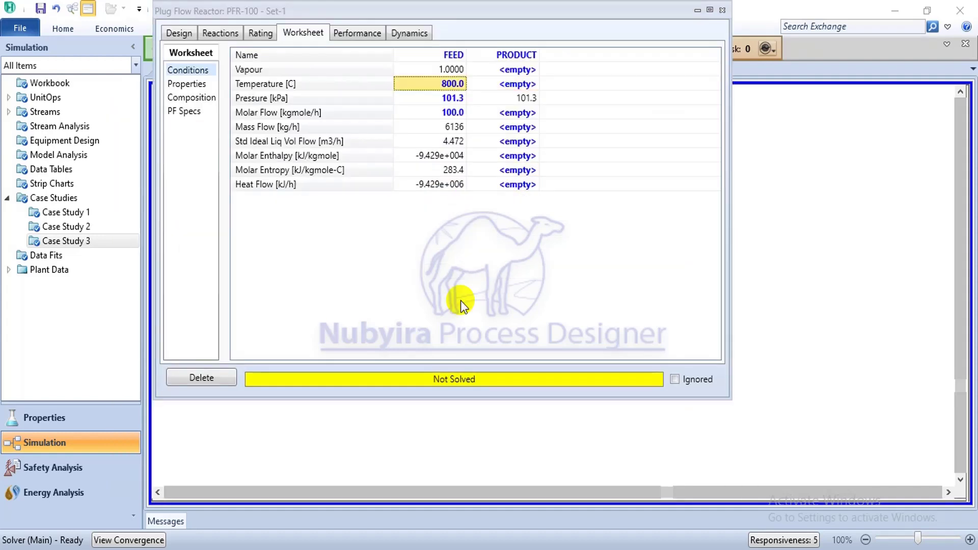
pyautogui.moveTo(454, 84)
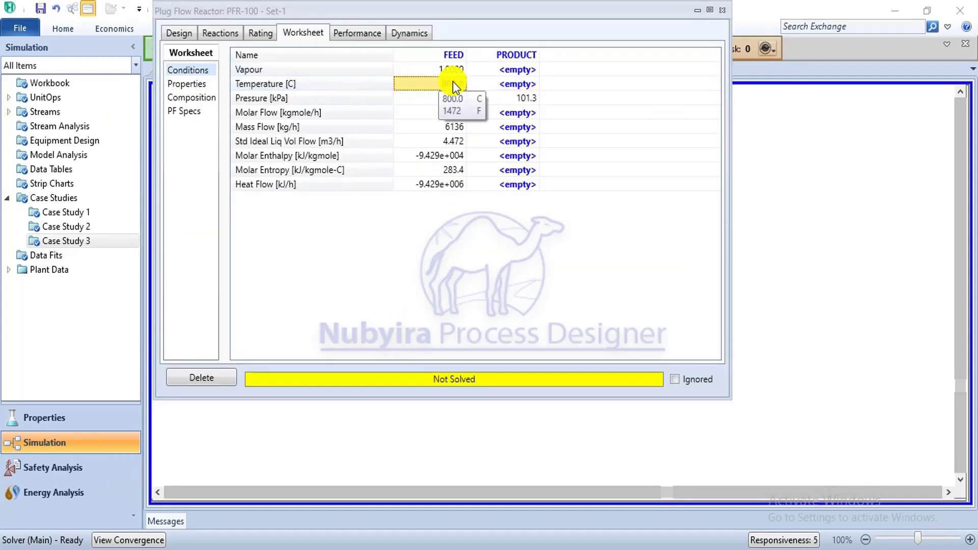
pyautogui.click(174, 521)
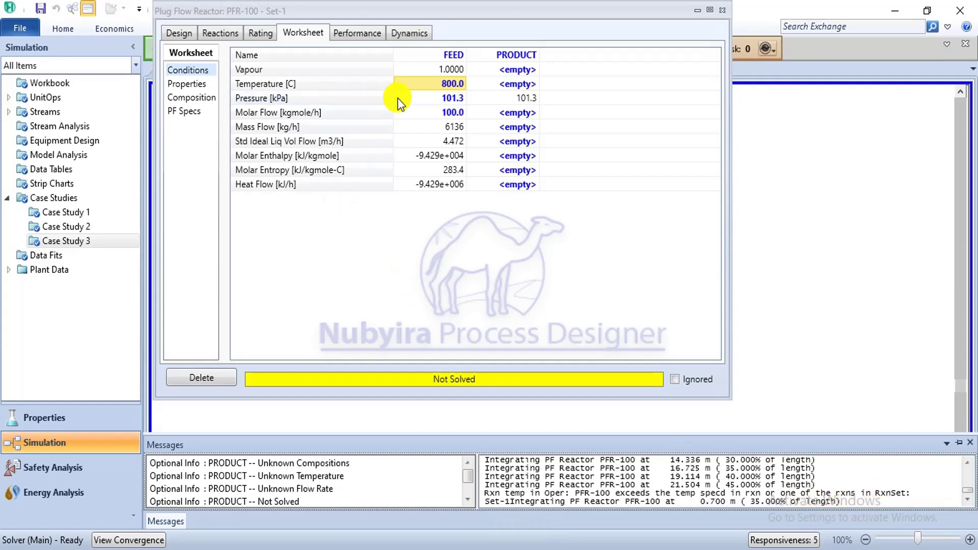
# Set the FEED temperature to 500 °C in PFR-100's worksheet and check the product composition
pyautogui.click(457, 81)
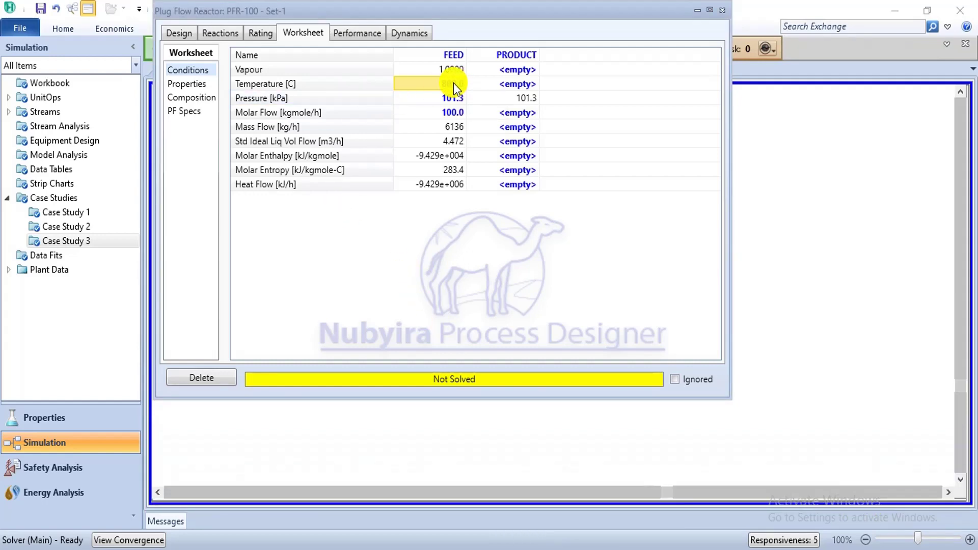
pyautogui.click(453, 82)
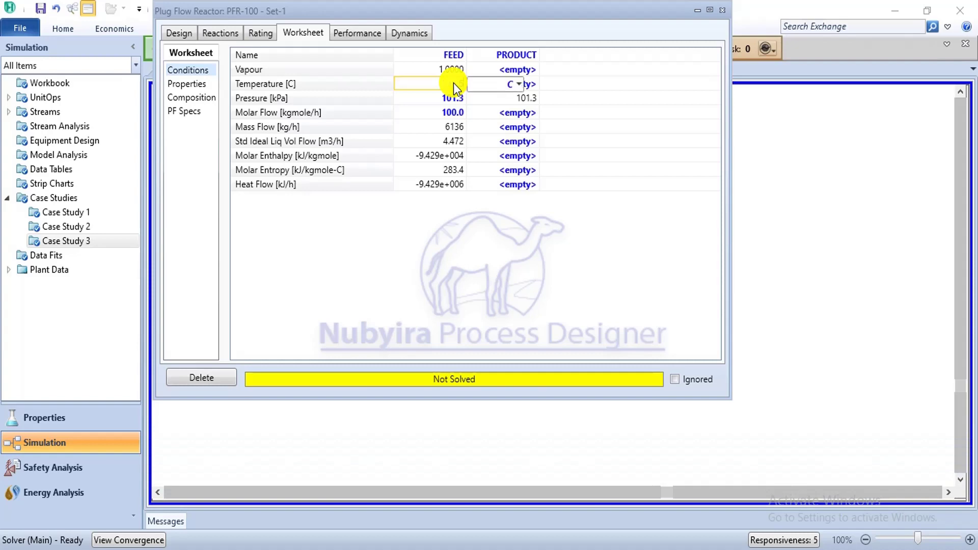
pyautogui.write('500')
pyautogui.press('Return')
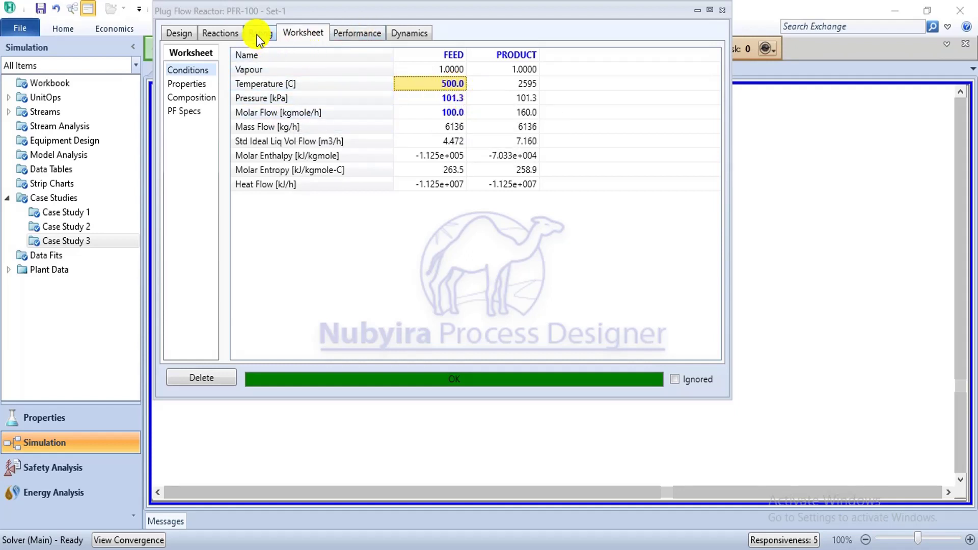
pyautogui.click(184, 100)
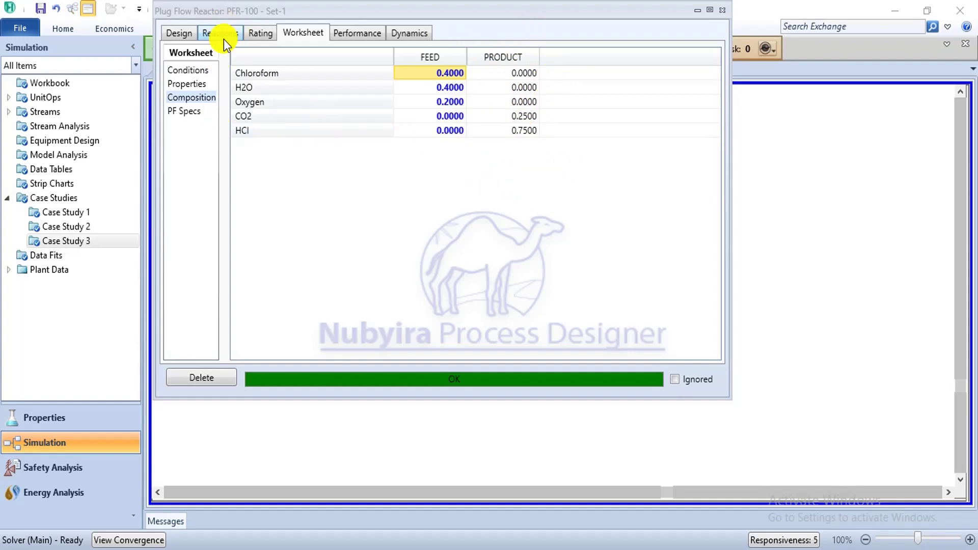
pyautogui.click(204, 75)
# Set the FEED temperature to 100 °C, check the product composition and close the reactor's properties
pyautogui.click(445, 85)
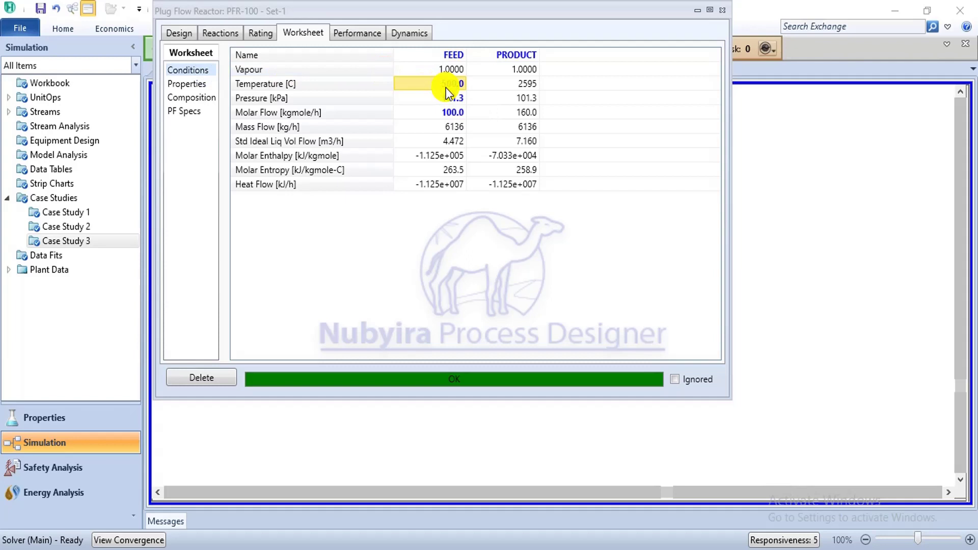
pyautogui.click(447, 89)
pyautogui.press('Return')
pyautogui.click(188, 104)
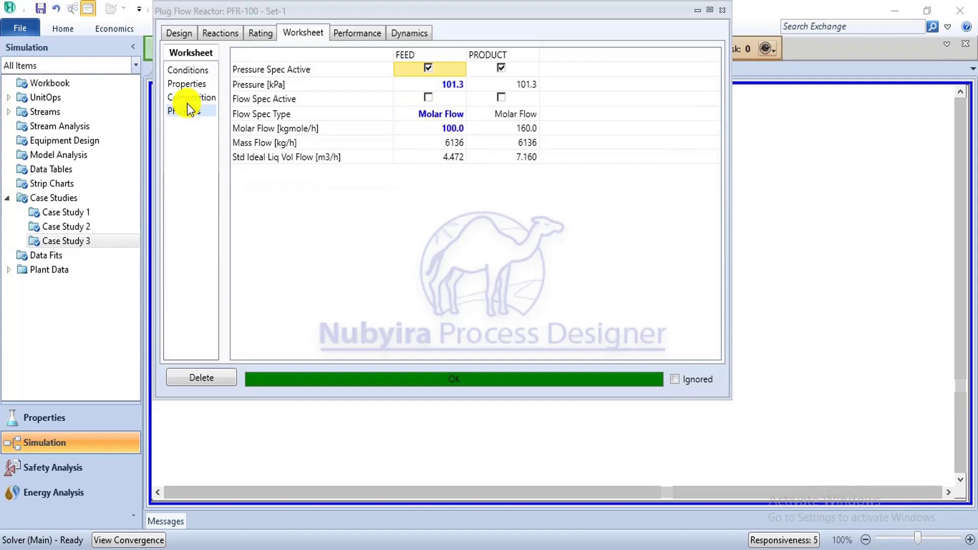
pyautogui.click(193, 97)
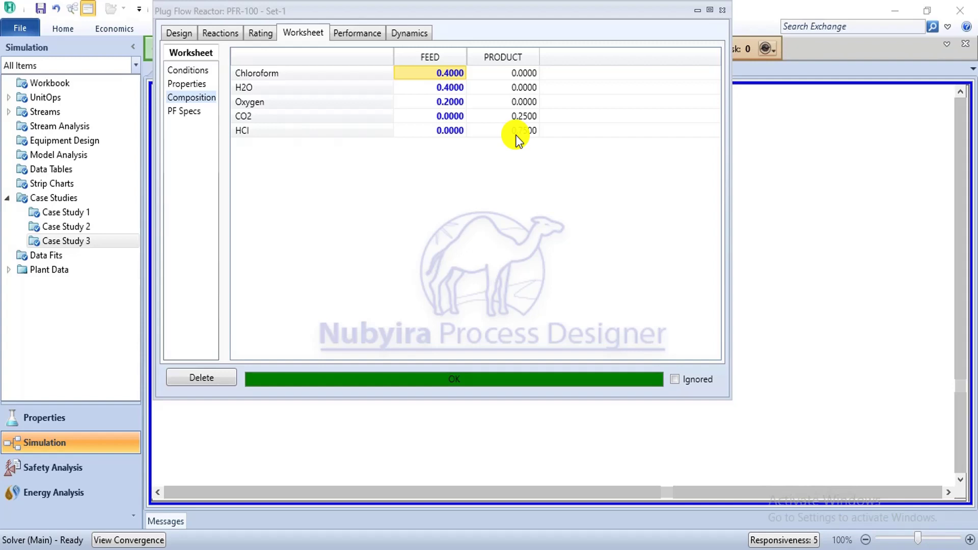
pyautogui.moveTo(546, 10); pyautogui.dragTo(558, 106)
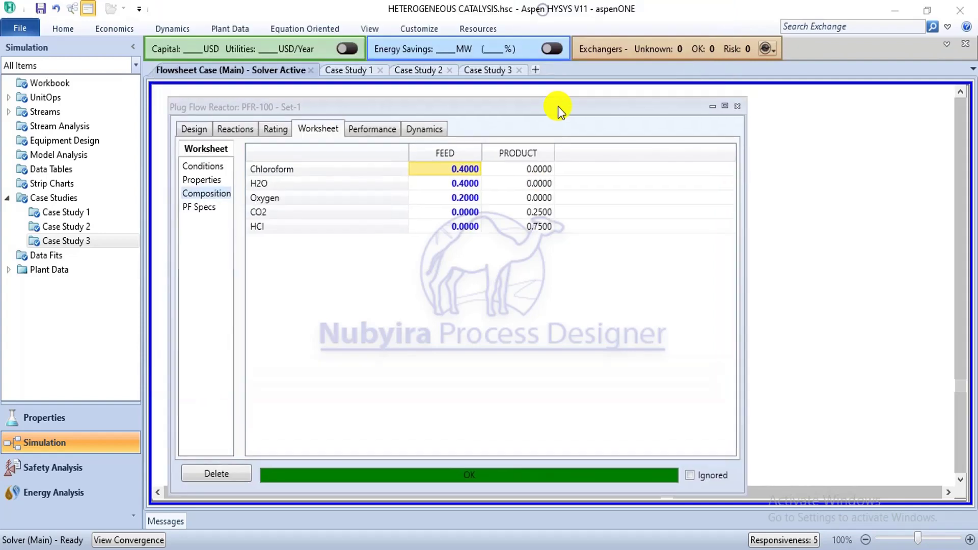
pyautogui.click(737, 106)
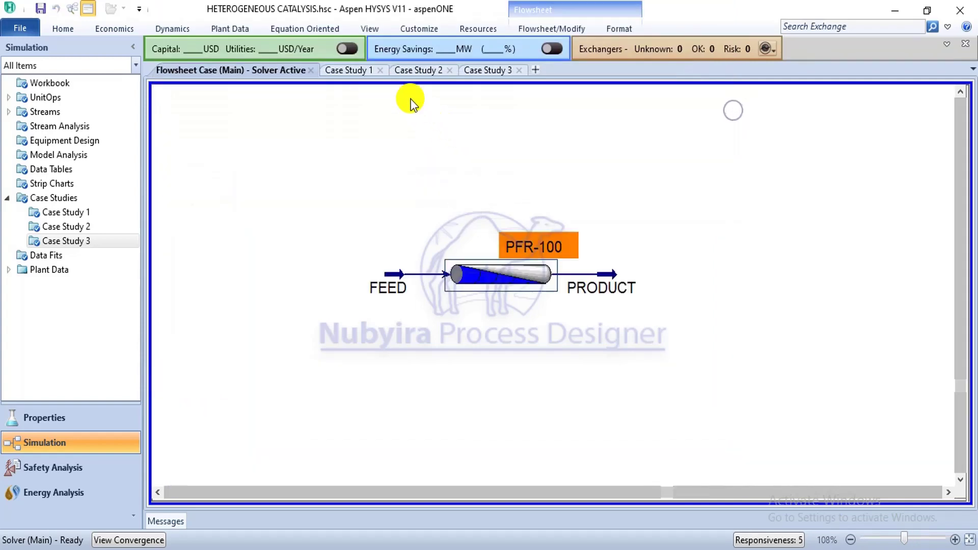
# Review the results and plots of Case Studies 1, 2 and 3 for the effect of temperature, pressure and reactor volume on conversion
pyautogui.click(369, 72)
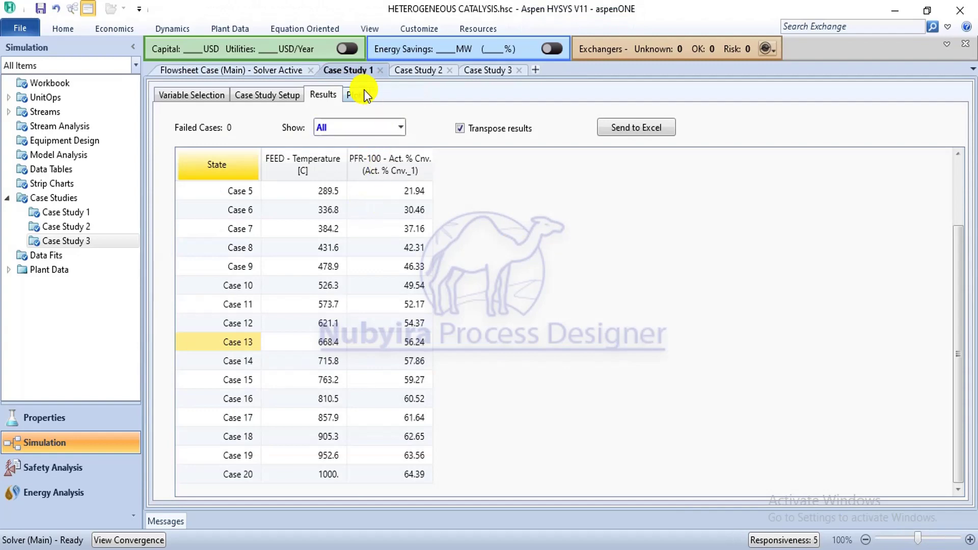
pyautogui.click(364, 96)
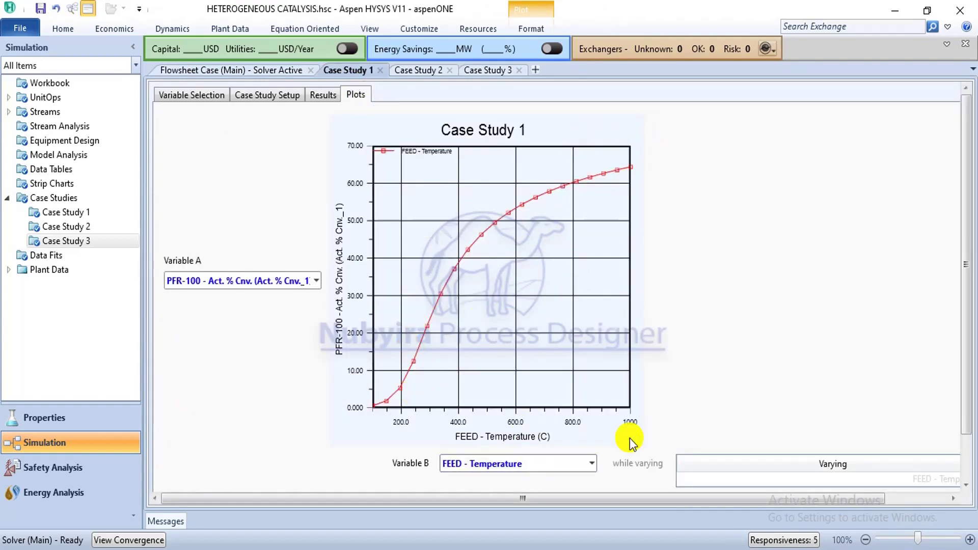
pyautogui.click(311, 94)
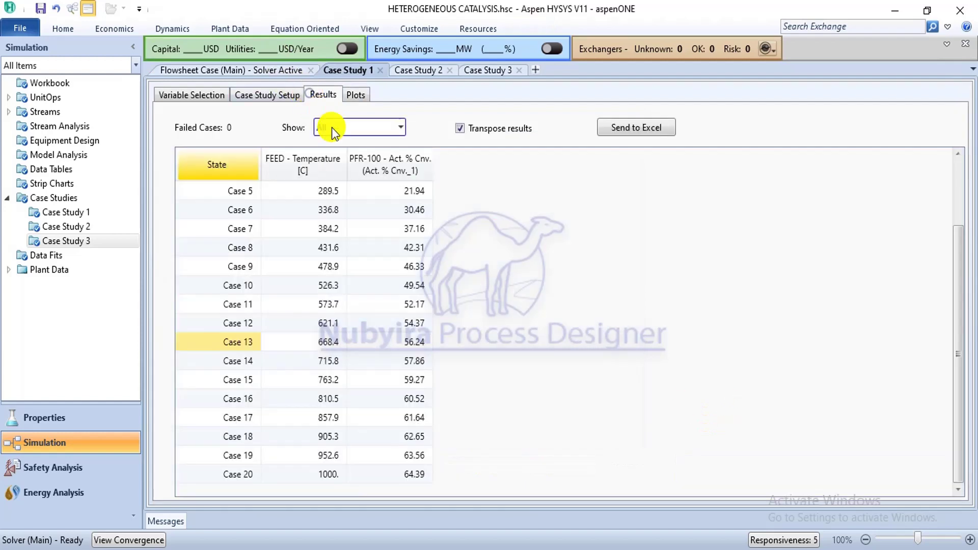
pyautogui.click(420, 70)
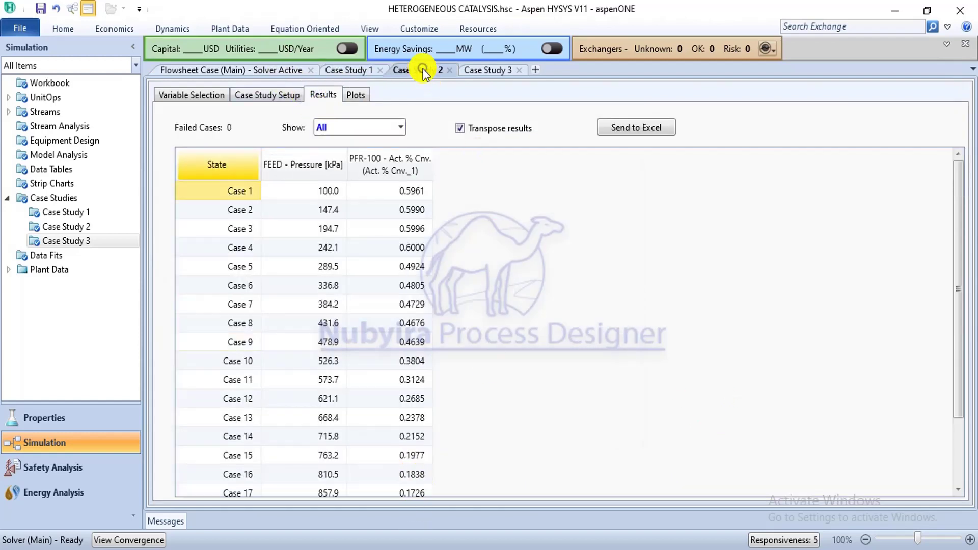
pyautogui.click(354, 95)
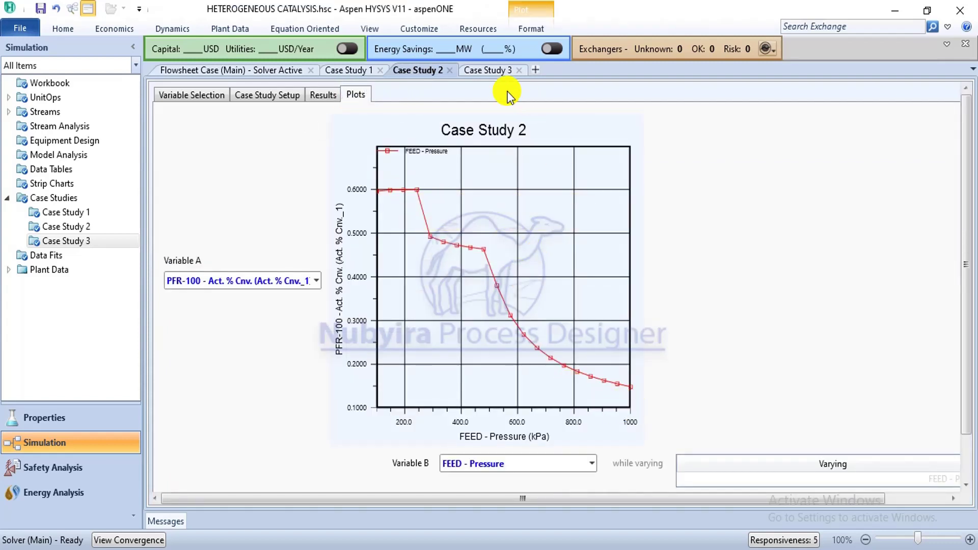
pyautogui.click(486, 71)
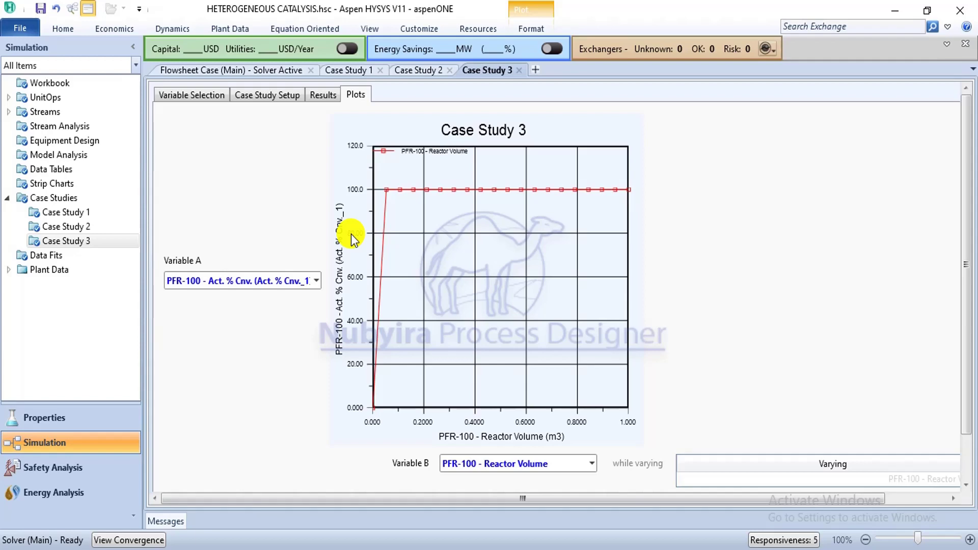
pyautogui.click(324, 97)
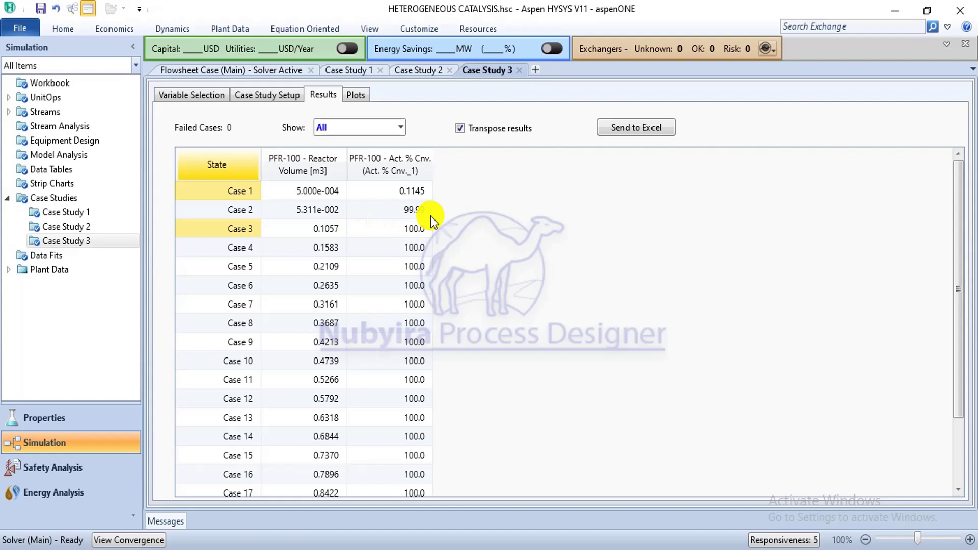
# Compare PFR-100's total tube volume and tube length with Case Study 3's results, closing the reactor's properties
pyautogui.click(179, 69)
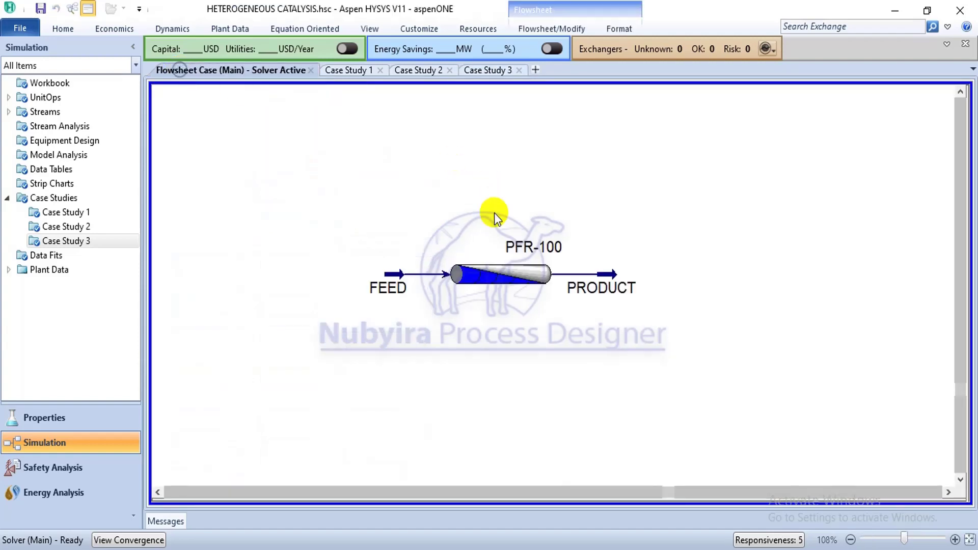
pyautogui.doubleClick(473, 273)
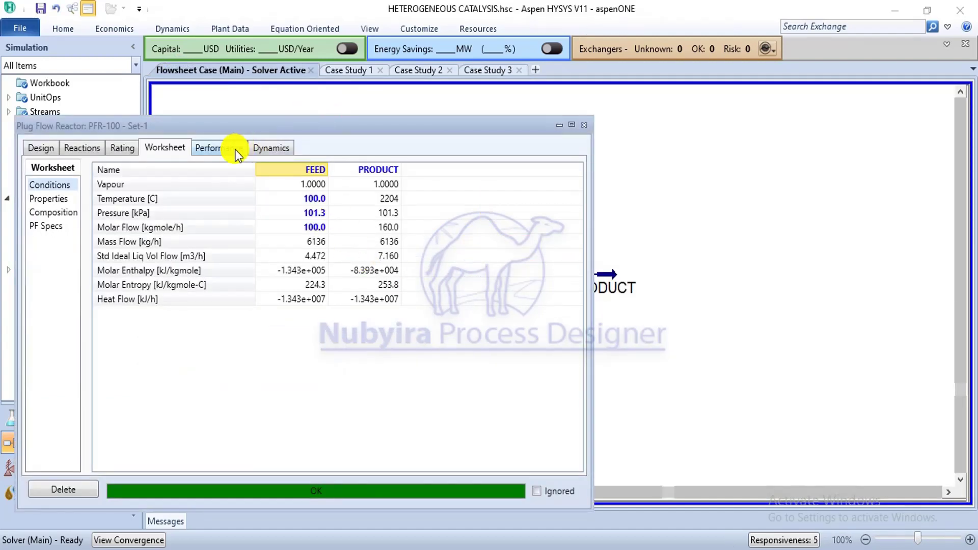
pyautogui.click(122, 147)
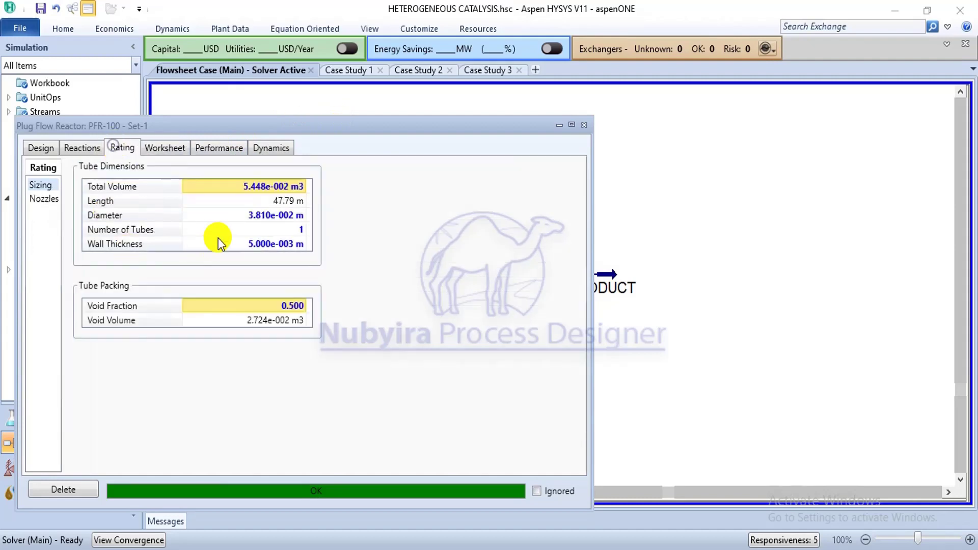
pyautogui.moveTo(241, 191)
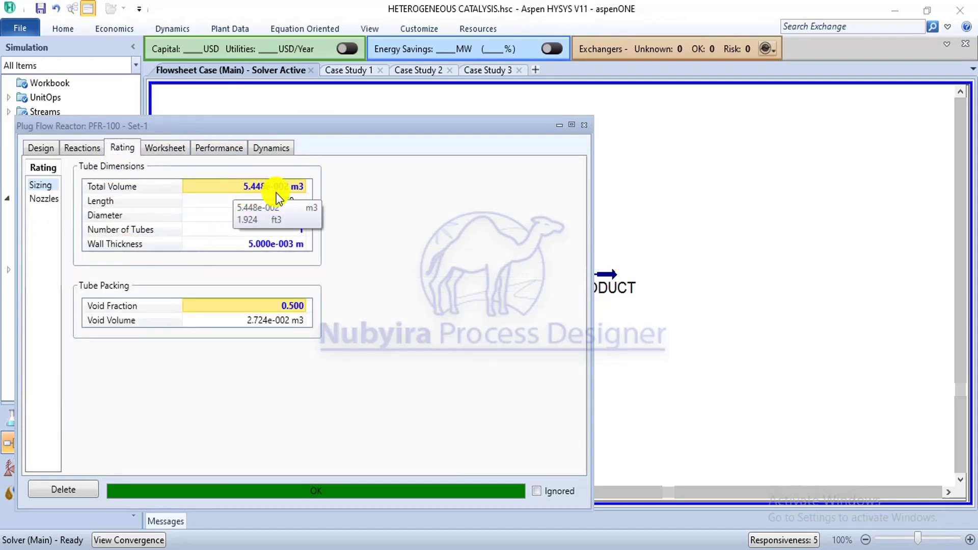
pyautogui.moveTo(287, 198)
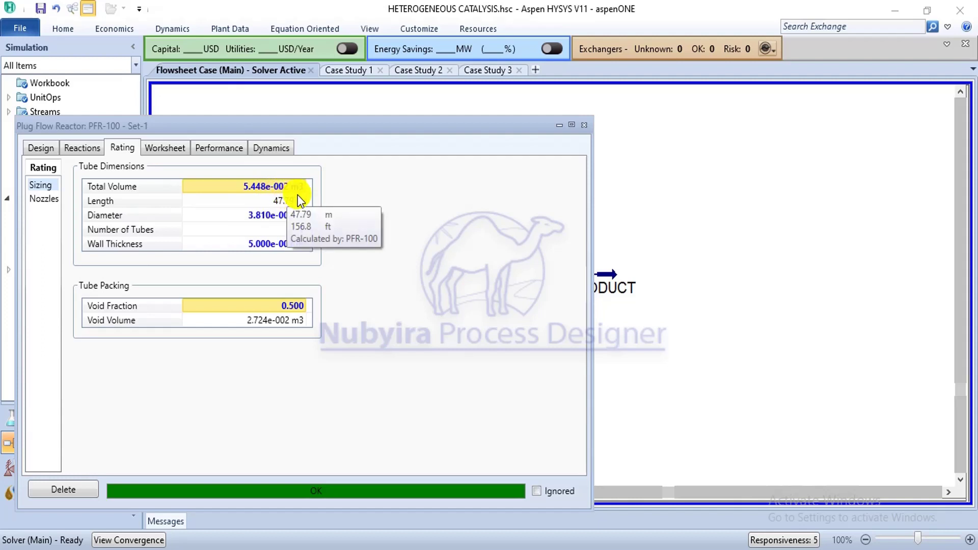
pyautogui.click(493, 70)
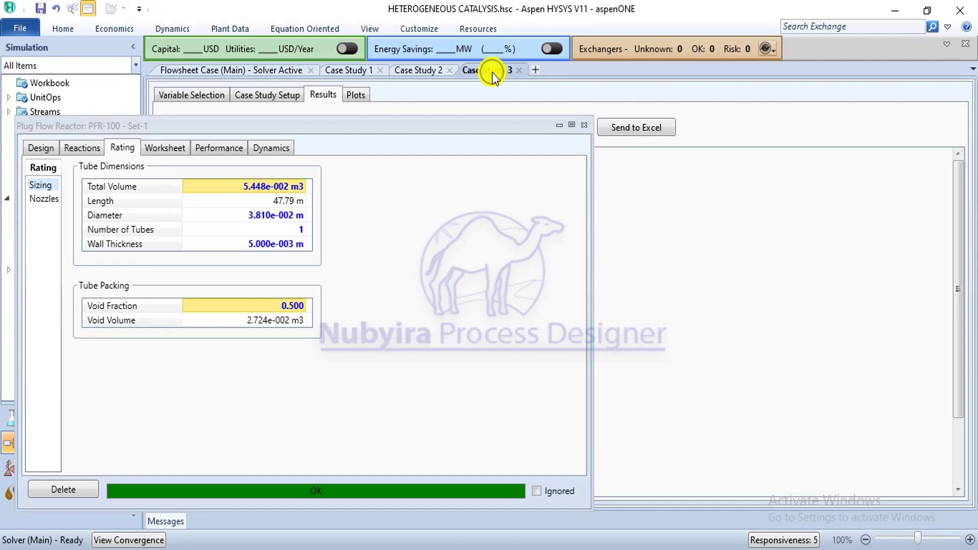
pyautogui.click(585, 126)
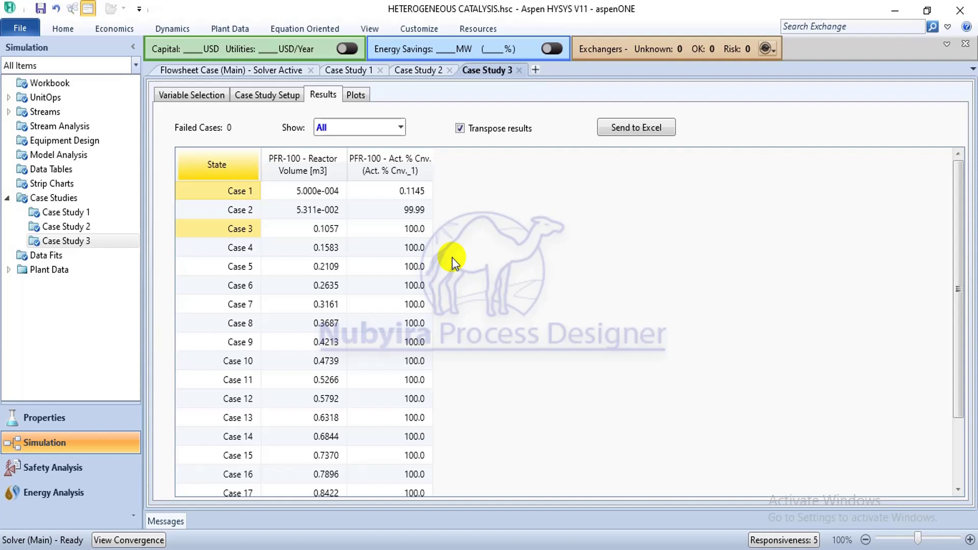
# Check the conditions of the FEED stream on the main flowsheet and close its properties
pyautogui.click(262, 65)
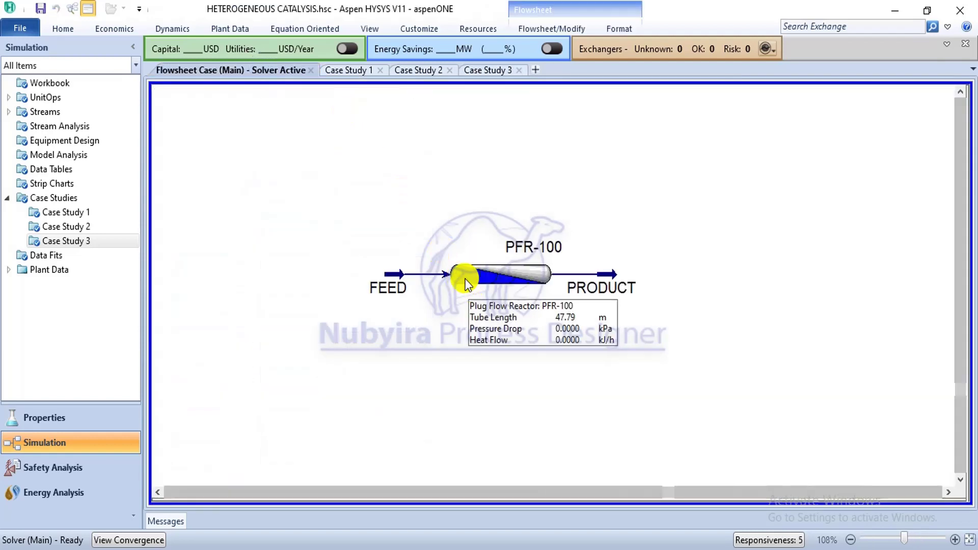
pyautogui.click(398, 278)
pyautogui.doubleClick(398, 278)
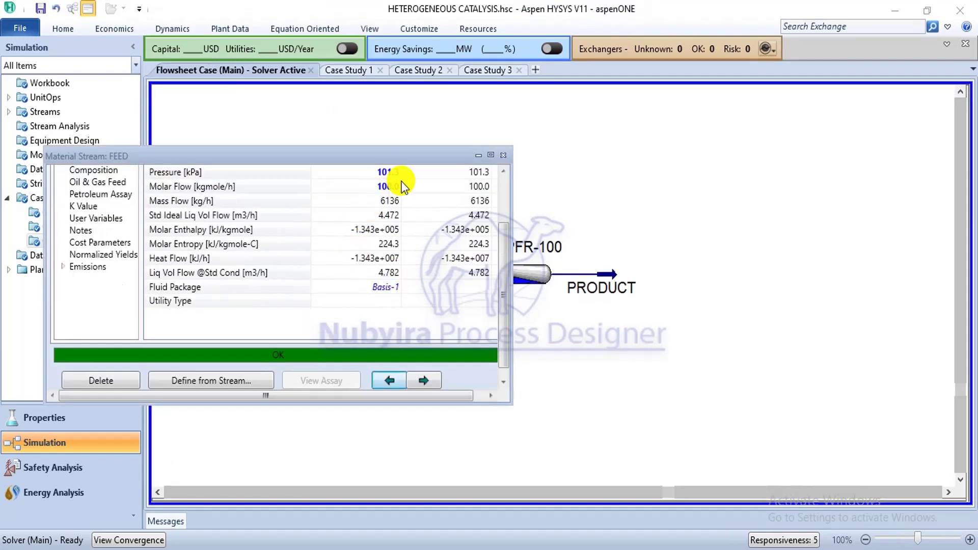
pyautogui.click(504, 193)
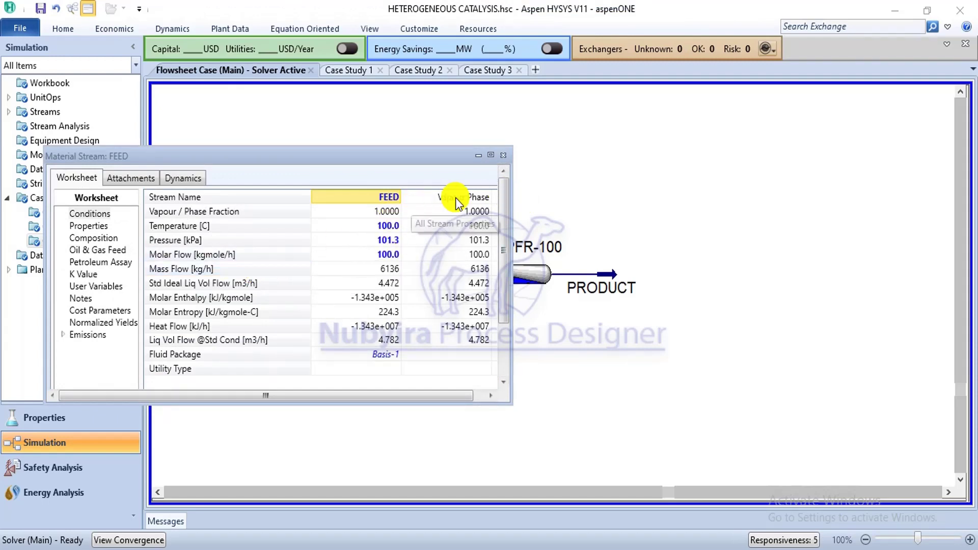
pyautogui.click(504, 155)
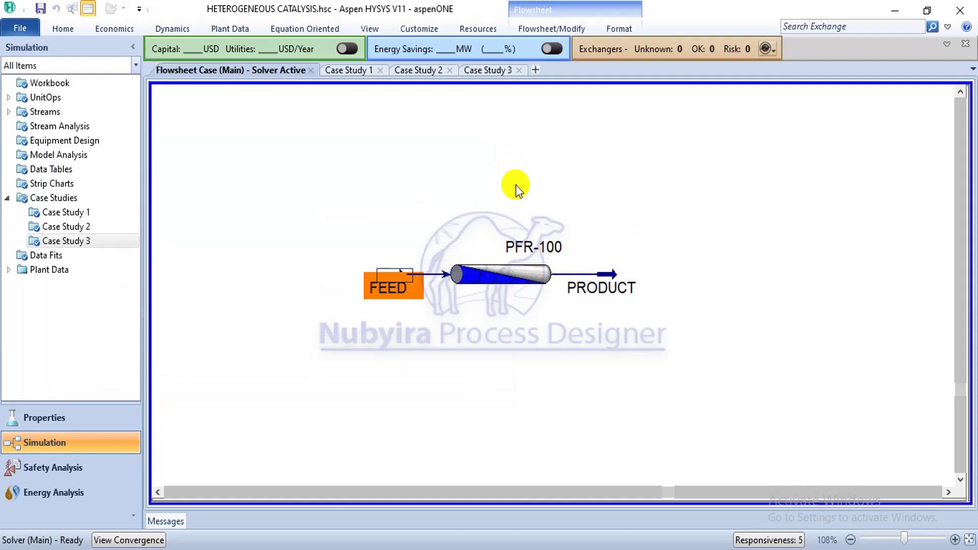
# Review PFR-100's stream conditions, tube sizing, reaction set and catalyst data, closing the reactor's properties
pyautogui.doubleClick(501, 263)
pyautogui.moveTo(465, 188); pyautogui.dragTo(488, 147)
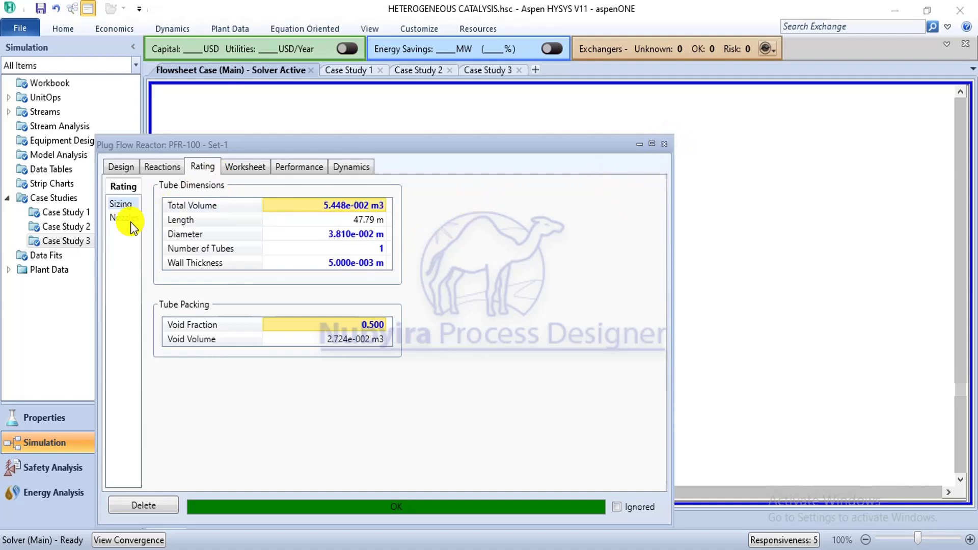
pyautogui.click(254, 167)
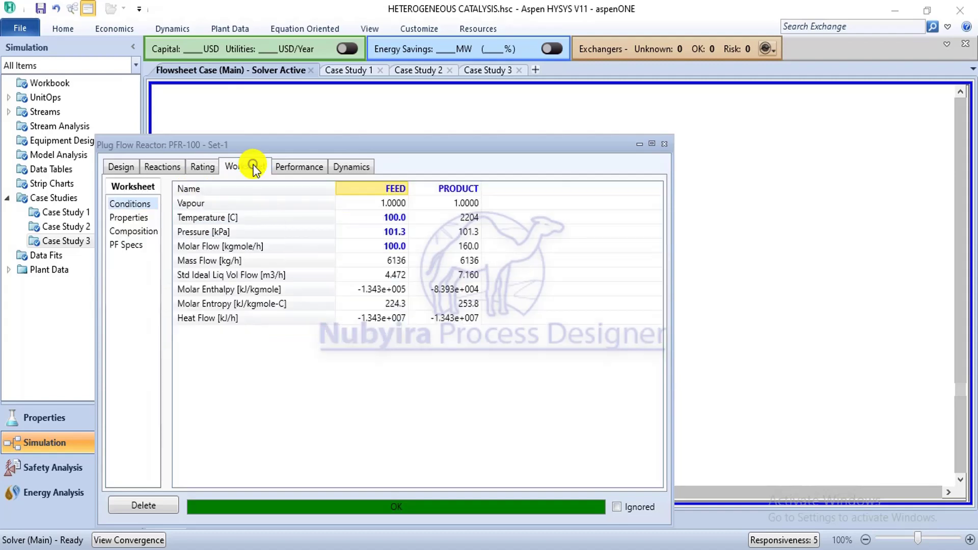
pyautogui.click(198, 169)
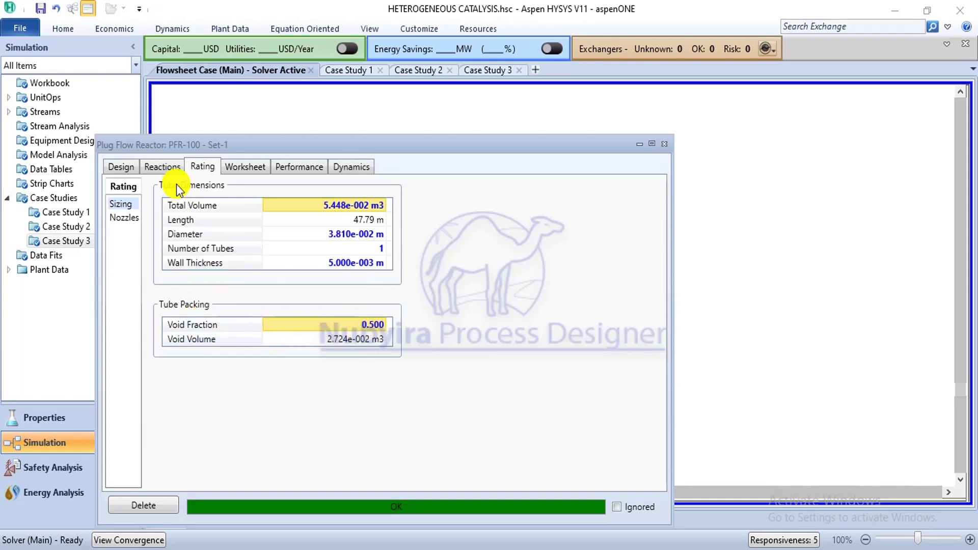
pyautogui.click(162, 167)
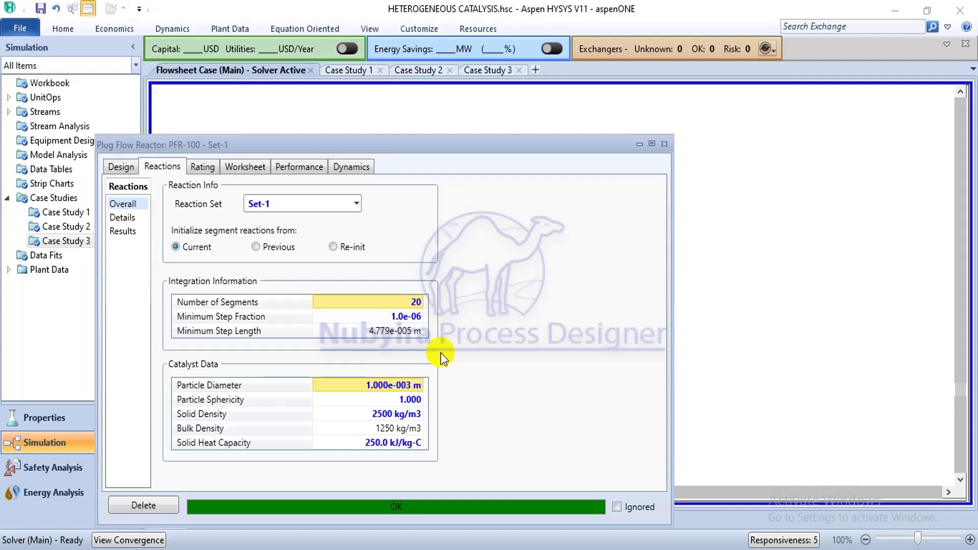
pyautogui.click(667, 144)
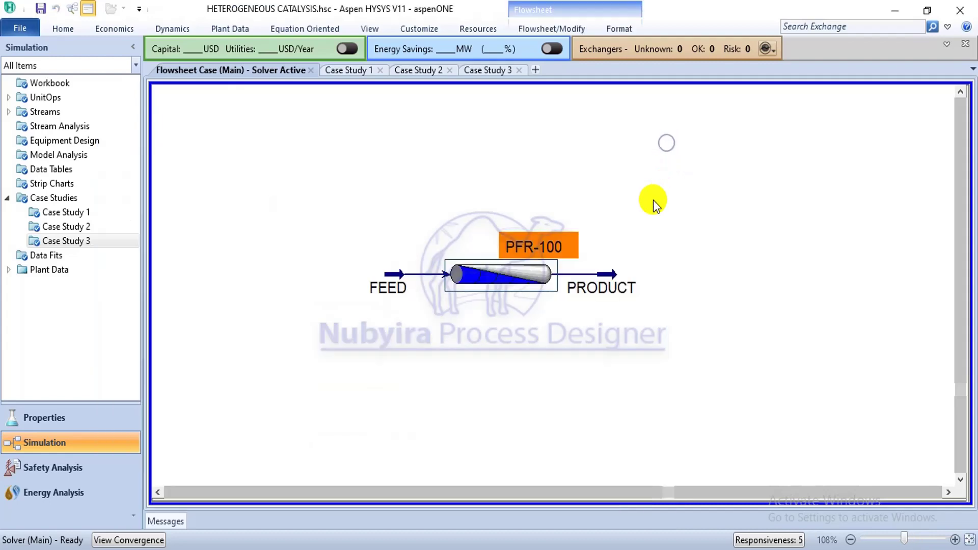